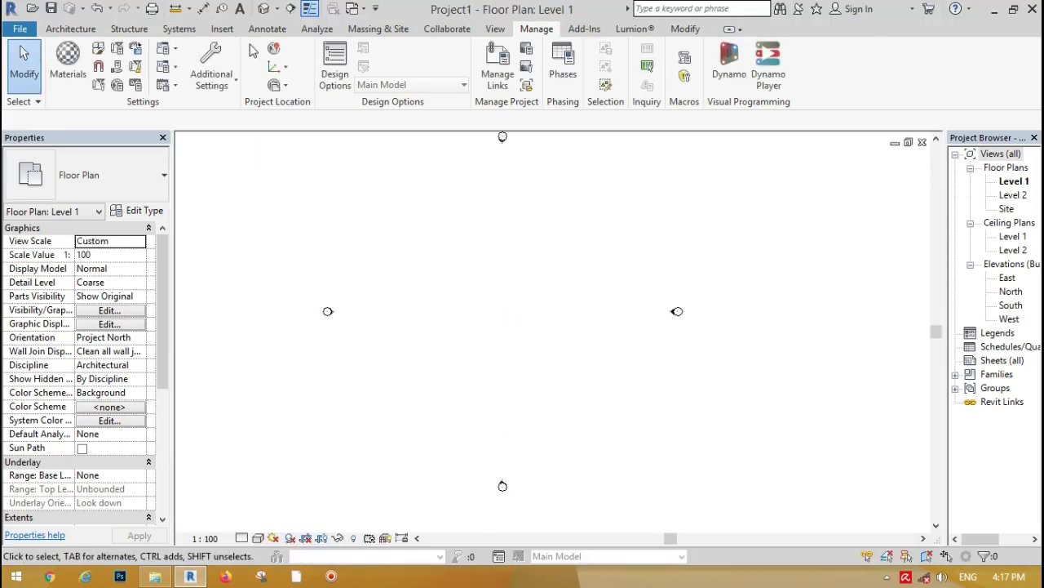
Import the floor plan image 8 from the Desktop and place it between the elevation markers in the Level 1 plan
left_click(222, 29)
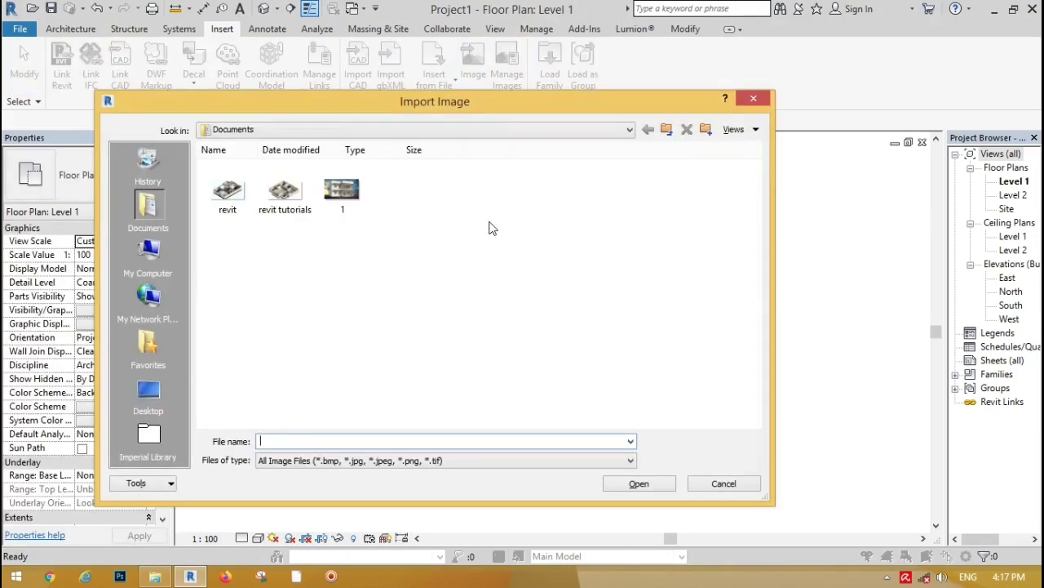
left_click(151, 392)
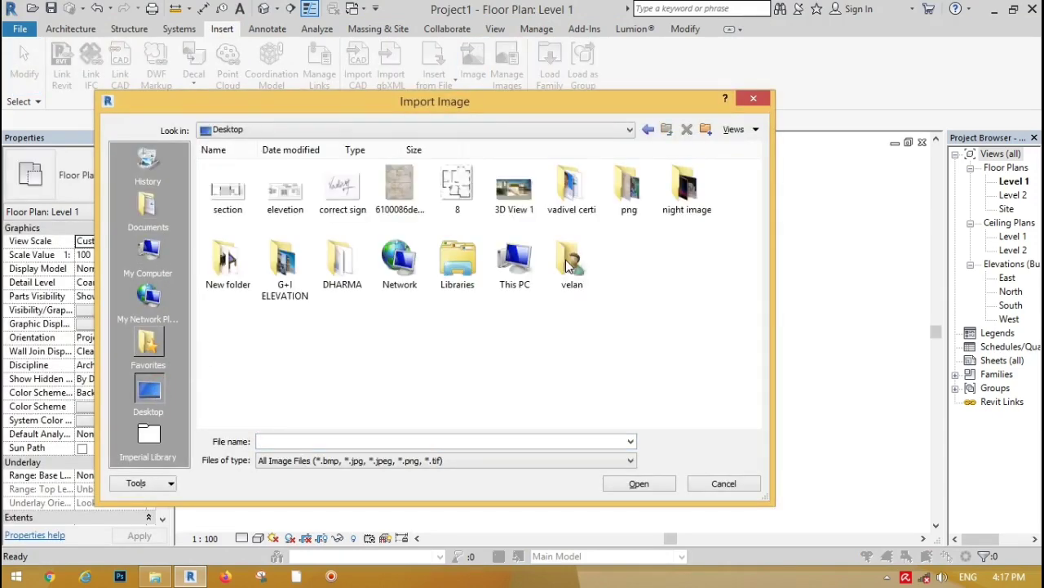
left_click(637, 484)
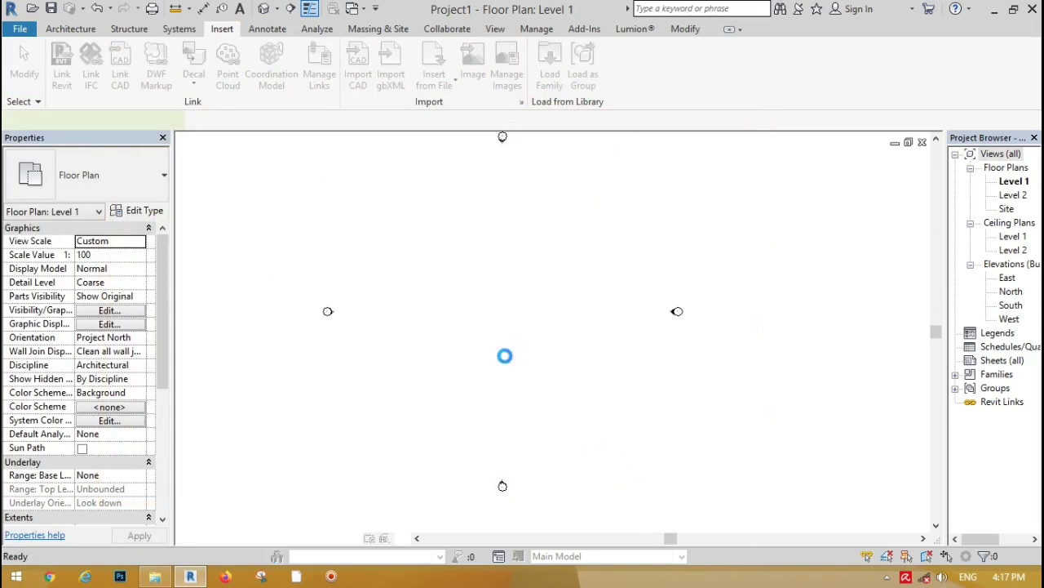
left_click(509, 307)
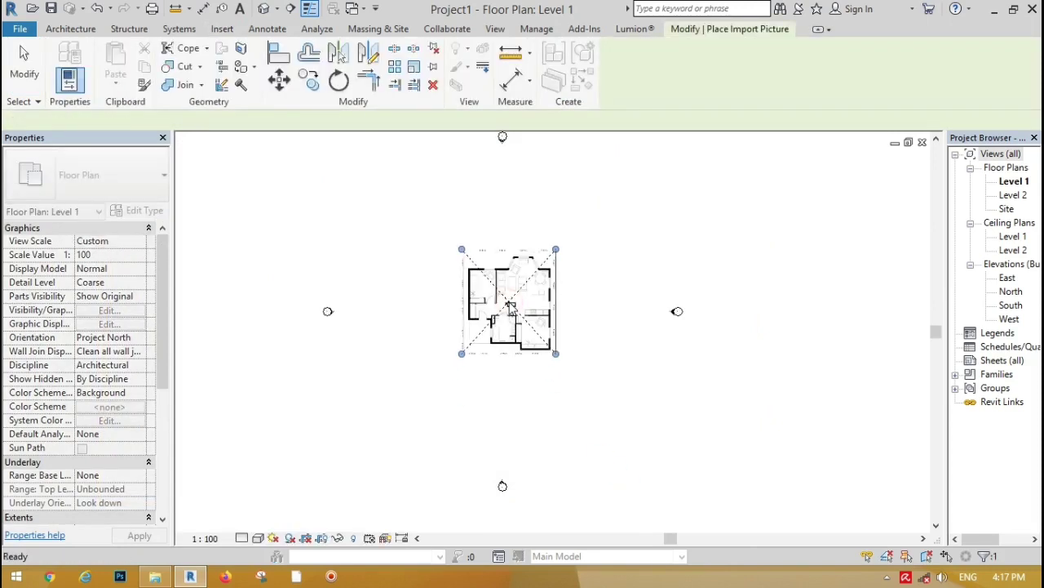
left_click(659, 435)
scroll(531, 318, "up", 5)
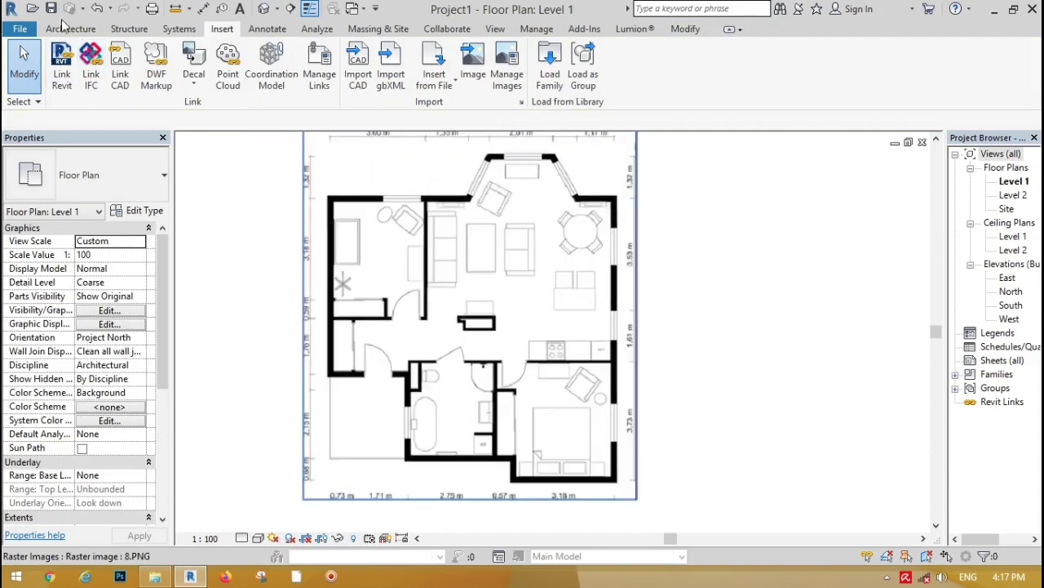
Set the project's length units to meters
left_click(537, 28)
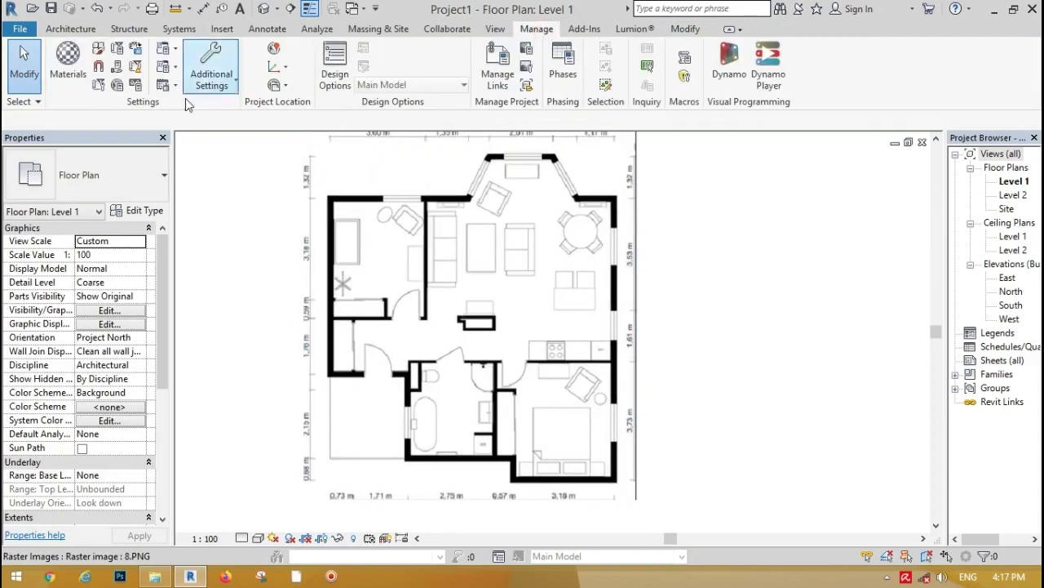
left_click(117, 86)
left_click(572, 176)
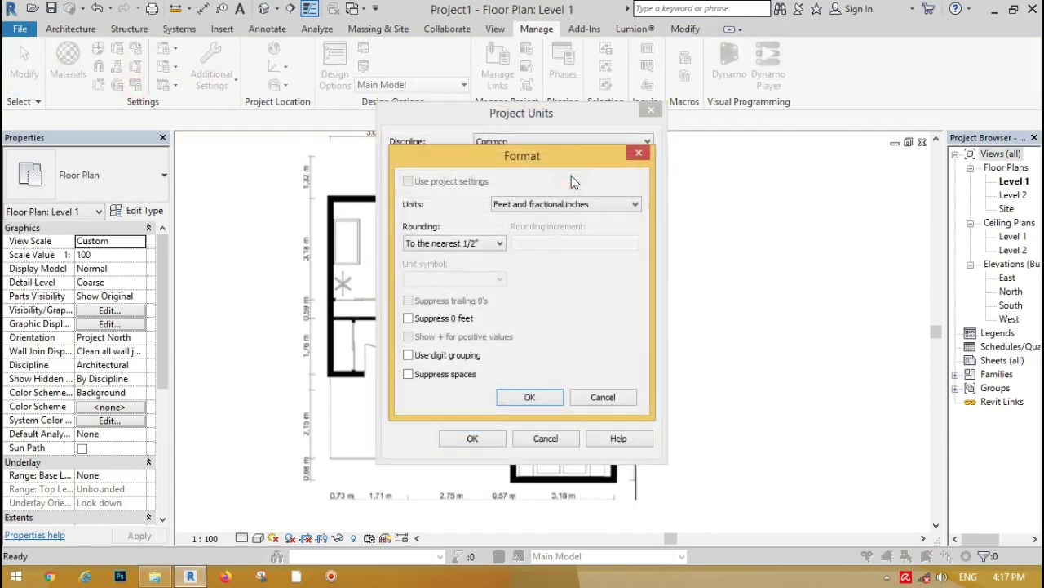
left_click(624, 204)
left_click(517, 260)
left_click(530, 395)
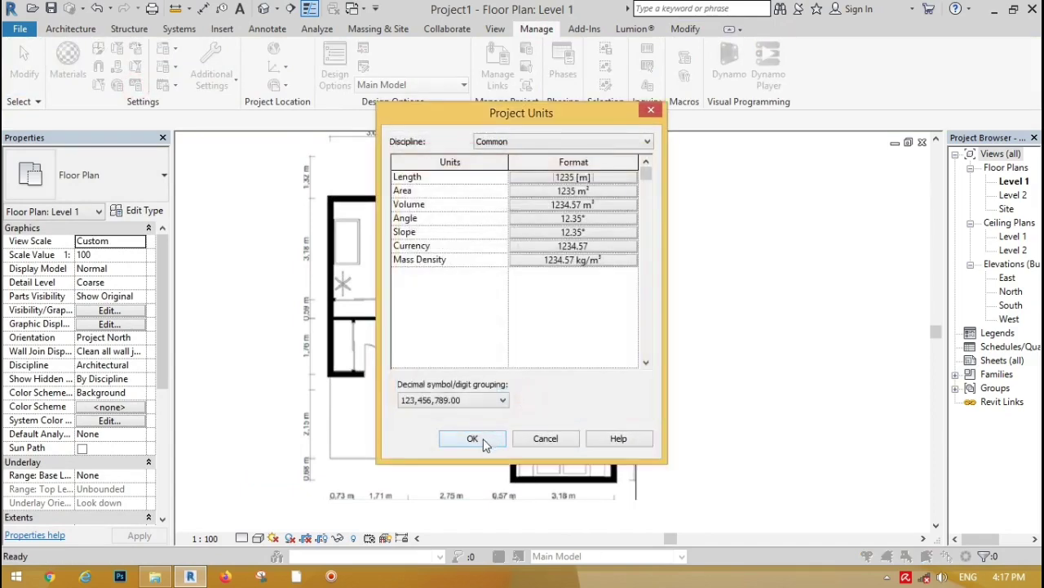
left_click(483, 438)
Draw a short vertical reference plane upward from the inner upper-left corner of the room dimensioned 3,00 m
scroll(441, 180, "up", 5)
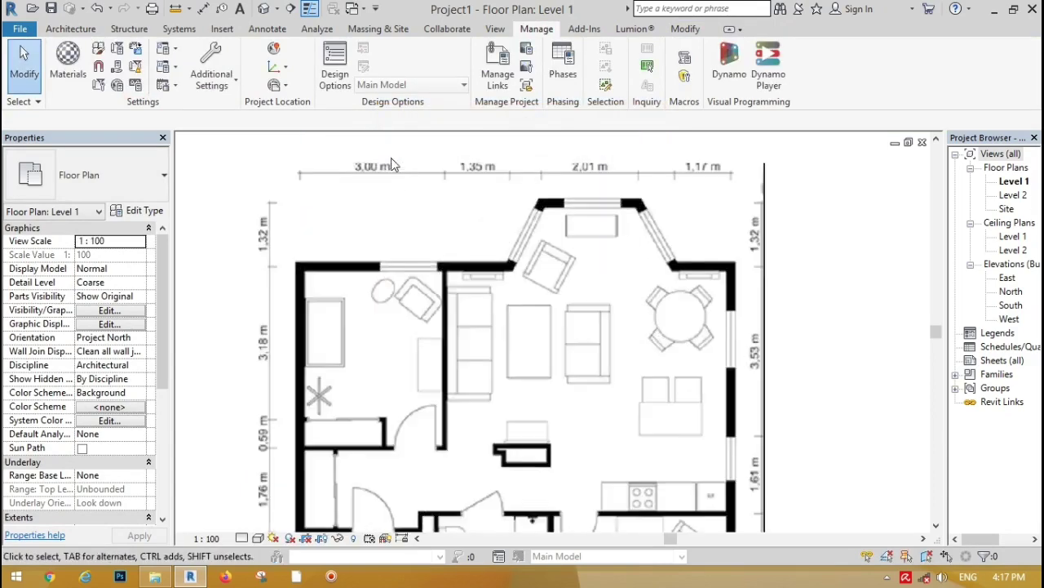
left_click(62, 29)
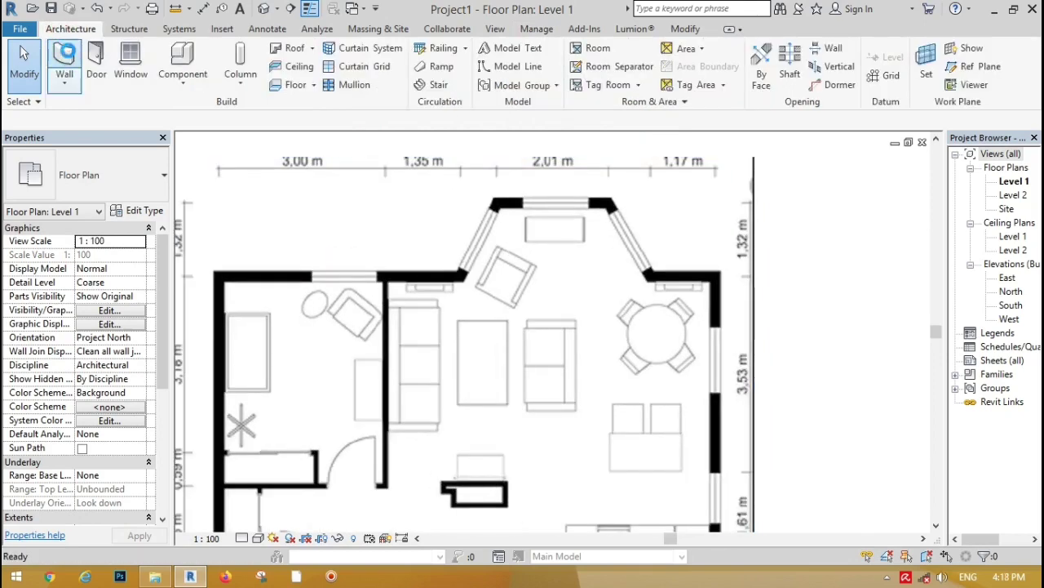
left_click(70, 55)
left_click(24, 61)
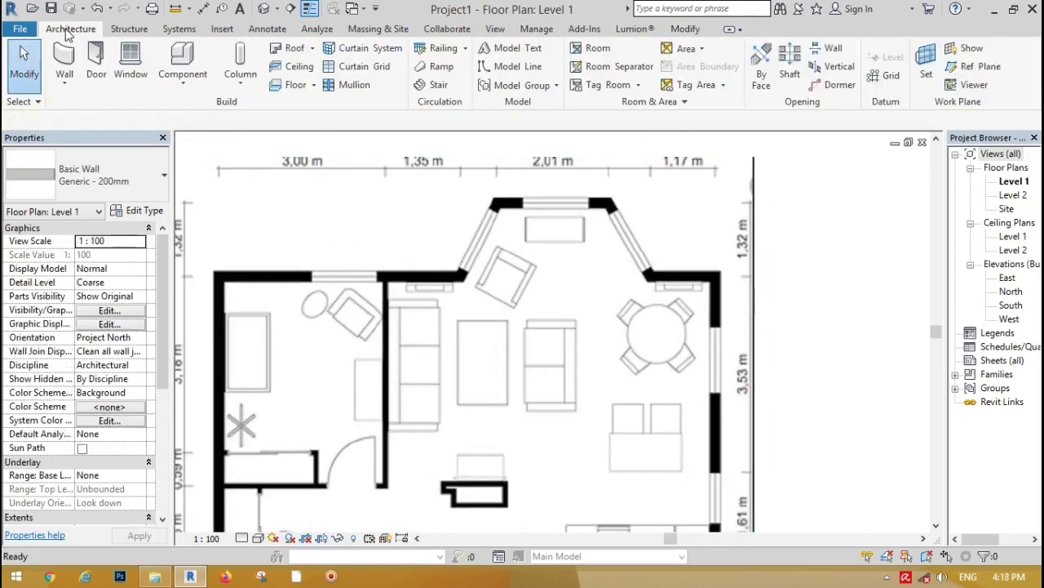
left_click(955, 70)
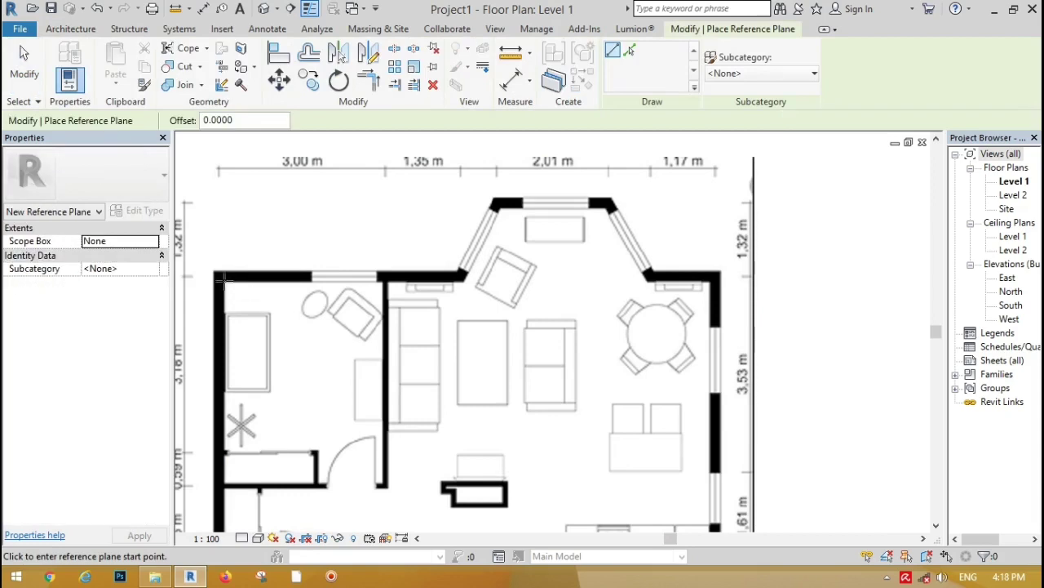
left_click(223, 226)
Add a parallel reference plane offset 3.0000 m to the right of the one at the room corner
left_click(631, 53)
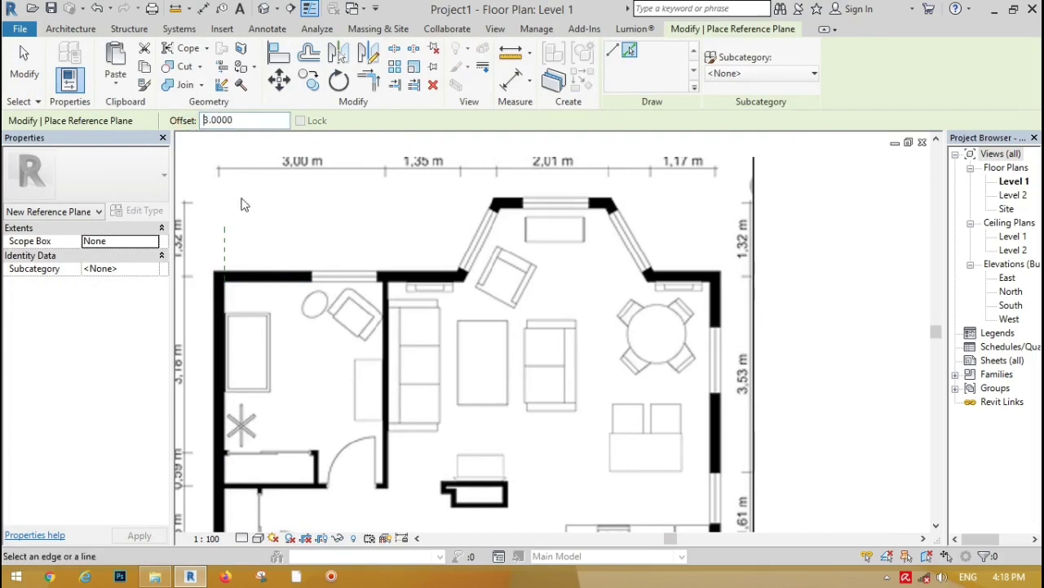
left_click(225, 251)
left_click(27, 67)
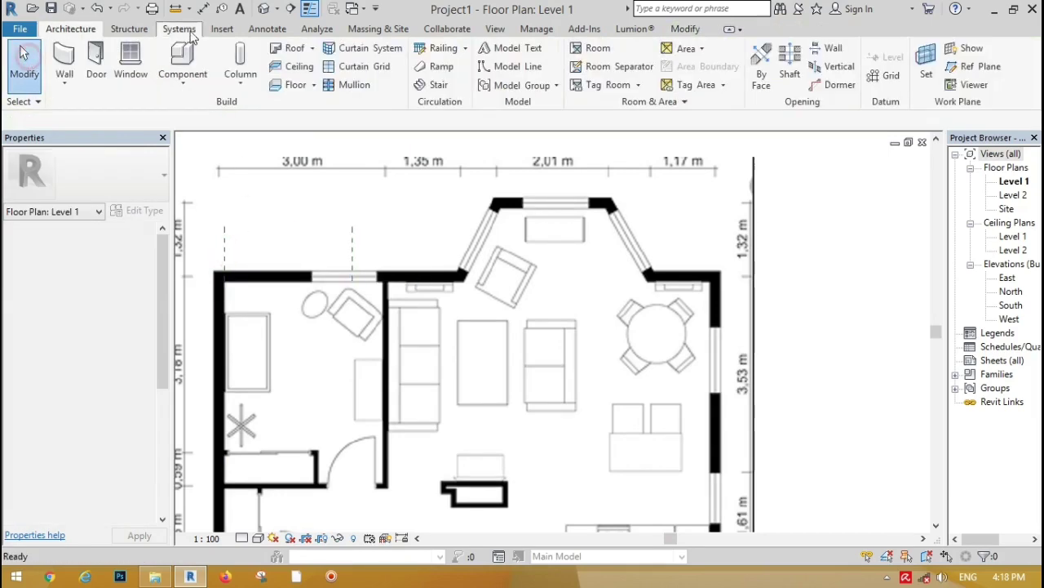
Measure the distance between the two vertical reference planes
left_click(177, 9)
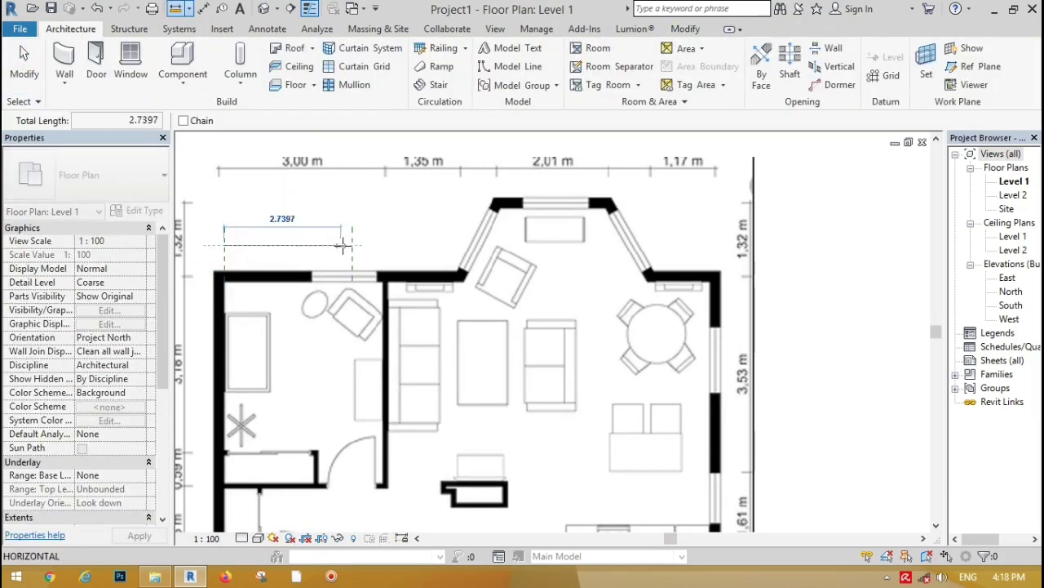
key("Escape")
key("Escape")
Scale the plan image graphically from the room's inner corner so its partition wall aligns with the second reference plane
scroll(440, 229, "down", 3)
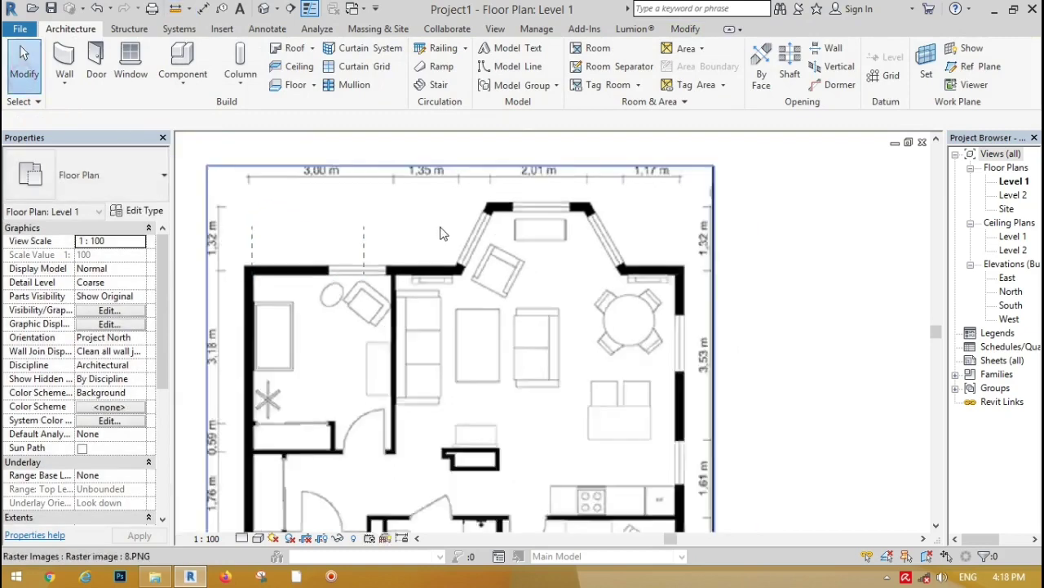
left_click(622, 280)
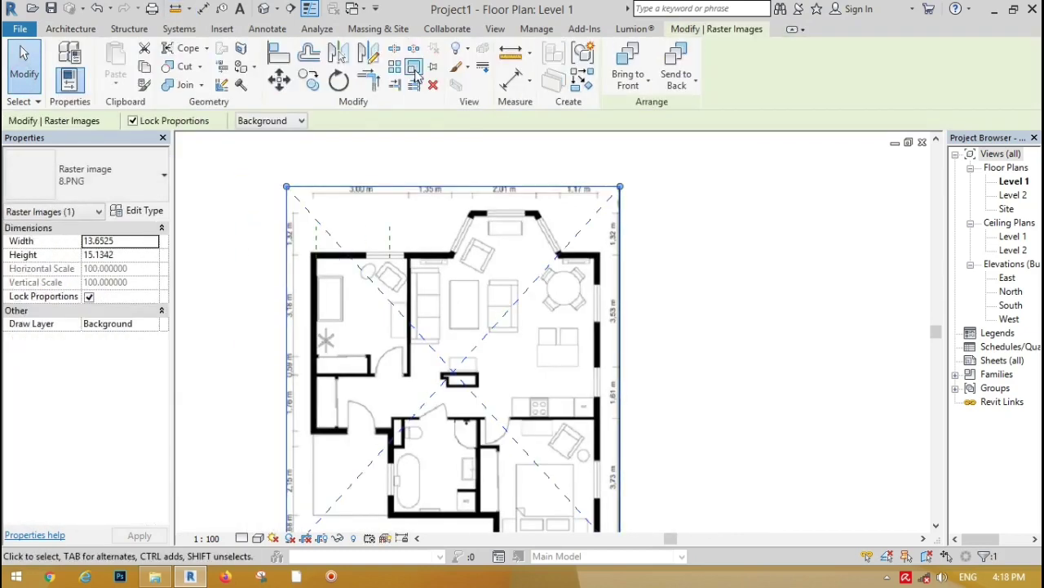
left_click(414, 66)
scroll(343, 274, "up", 3)
scroll(343, 274, "up", 2)
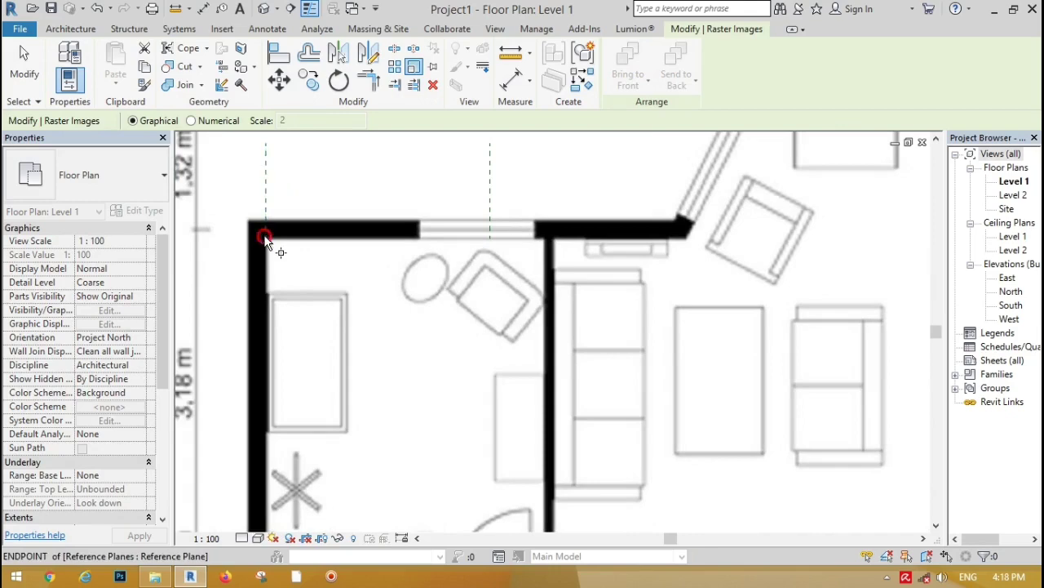
left_click(265, 236)
left_click(542, 235)
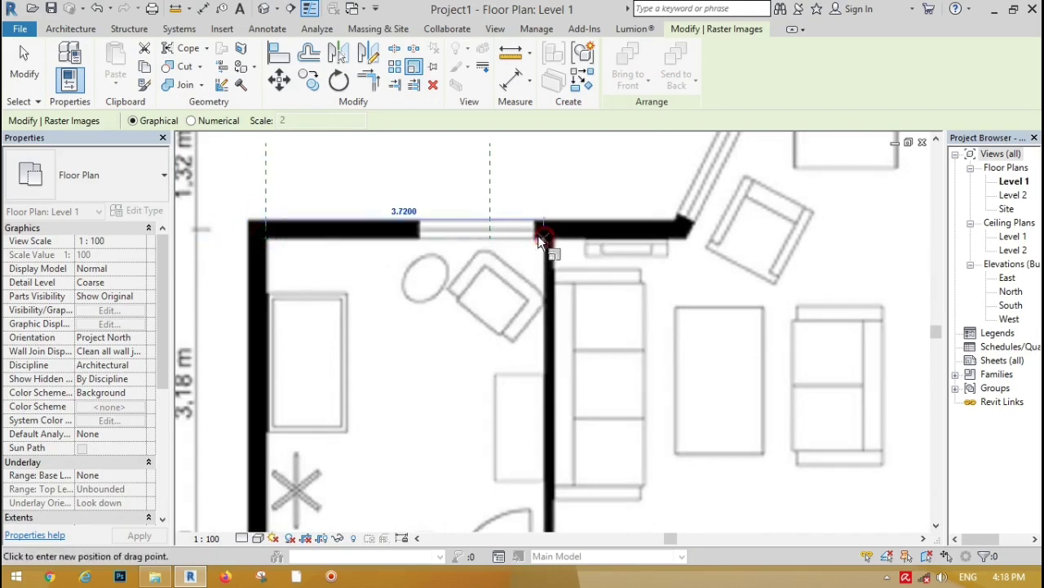
left_click(492, 237)
left_click(35, 73)
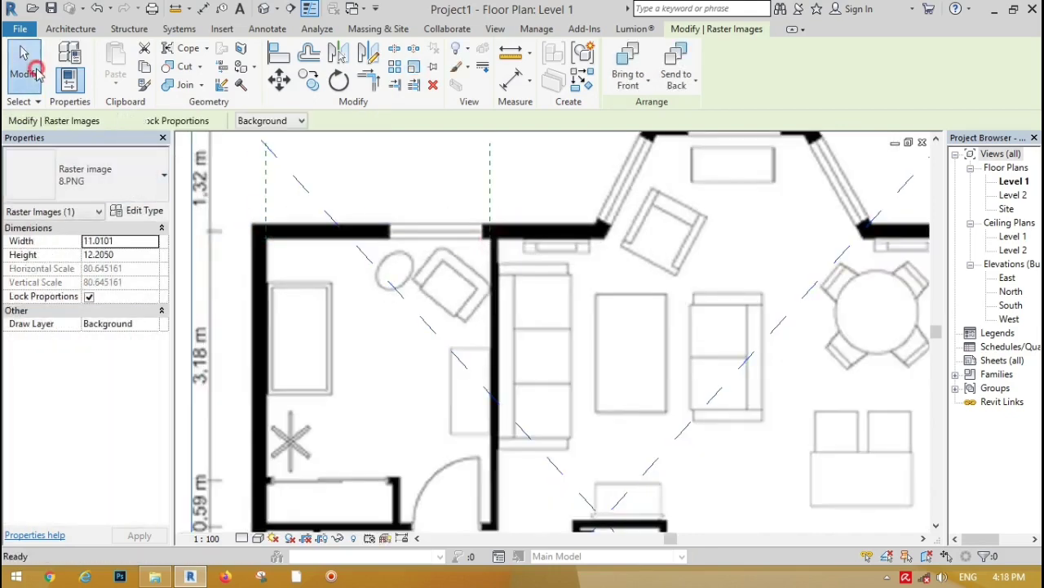
Delete both vertical reference planes above the room
left_click(266, 198)
left_click(432, 84)
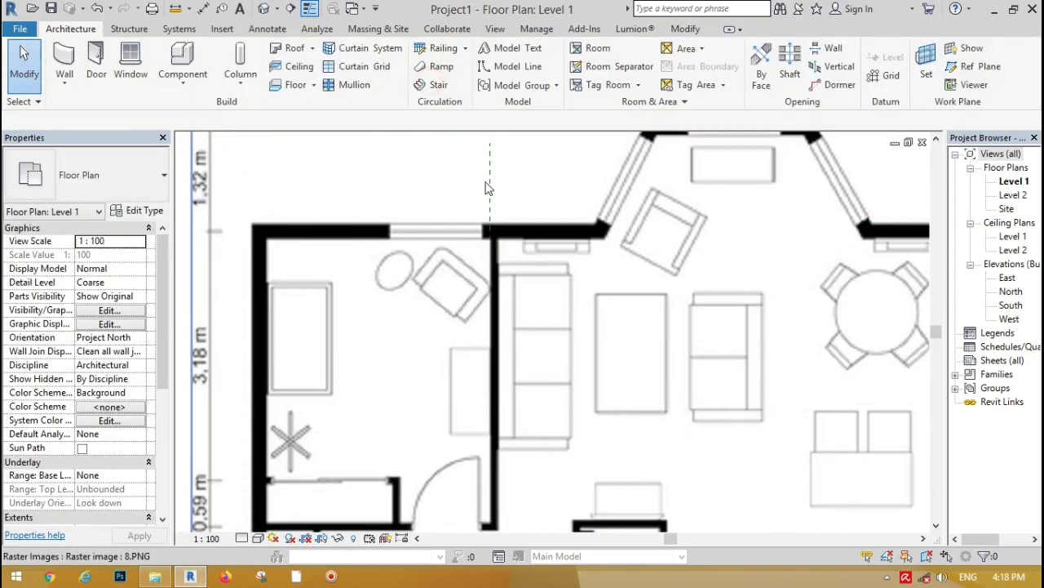
left_click(490, 182)
left_click(433, 85)
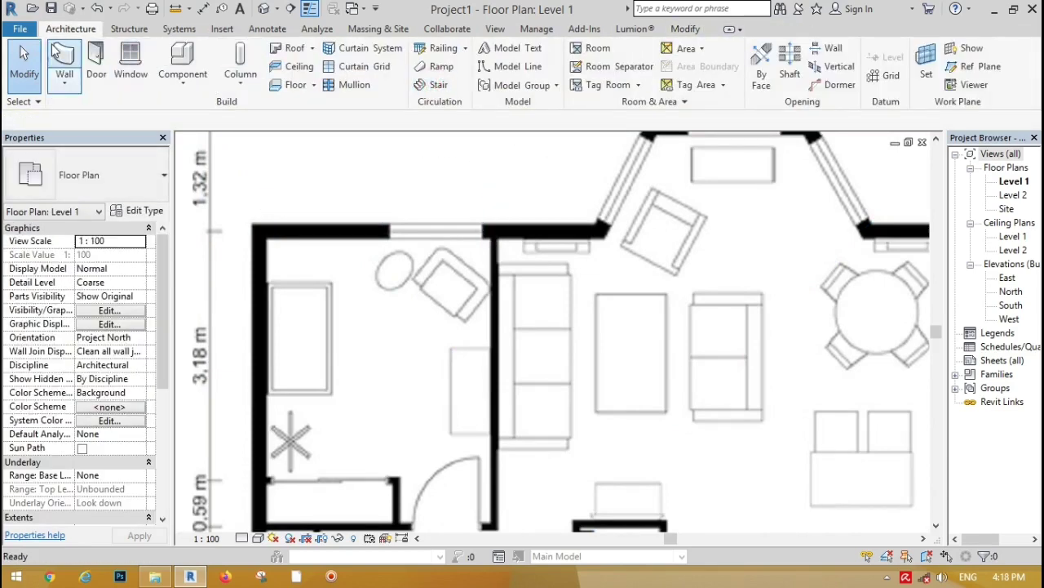
Start the Wall tool with the Generic - 200mm type and set the wall height up to Level 2
left_click(65, 54)
left_click(187, 120)
left_click(188, 149)
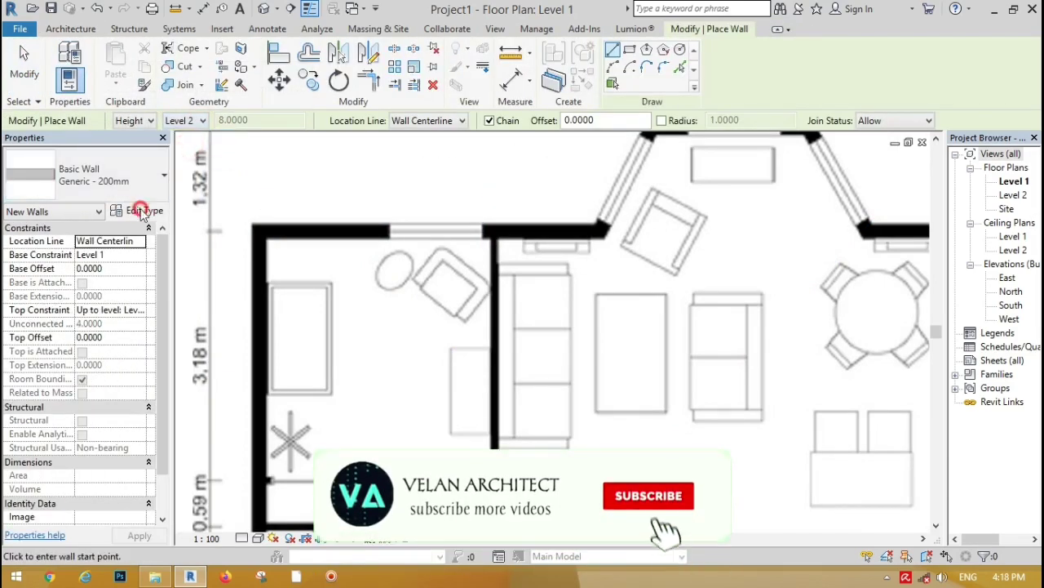
Choose Gypsum Wall Board as the material of the structure layer in the Generic - 200mm wall type
left_click(141, 211)
left_click(374, 198)
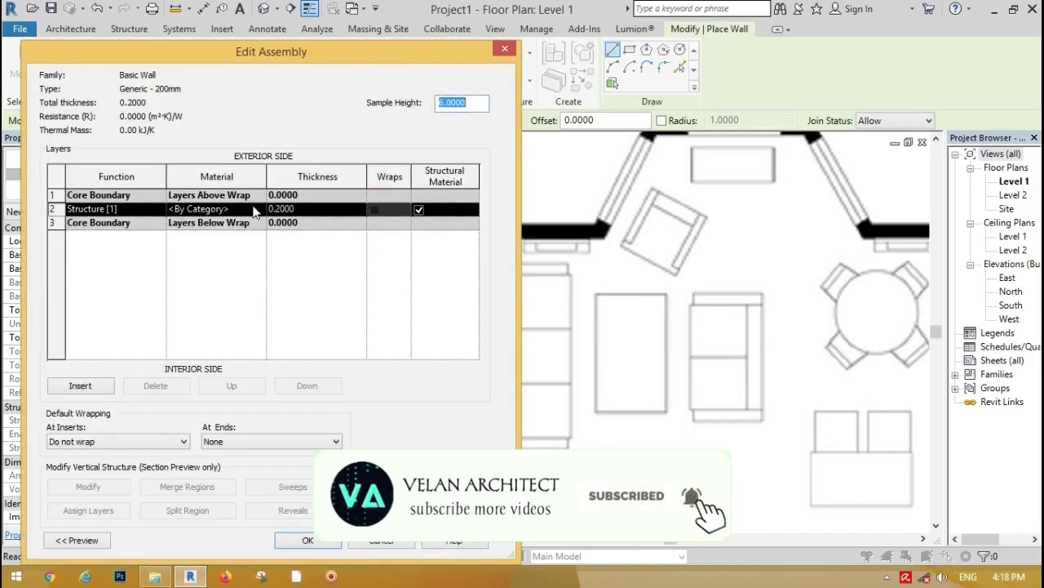
left_click(257, 210)
left_click(261, 209)
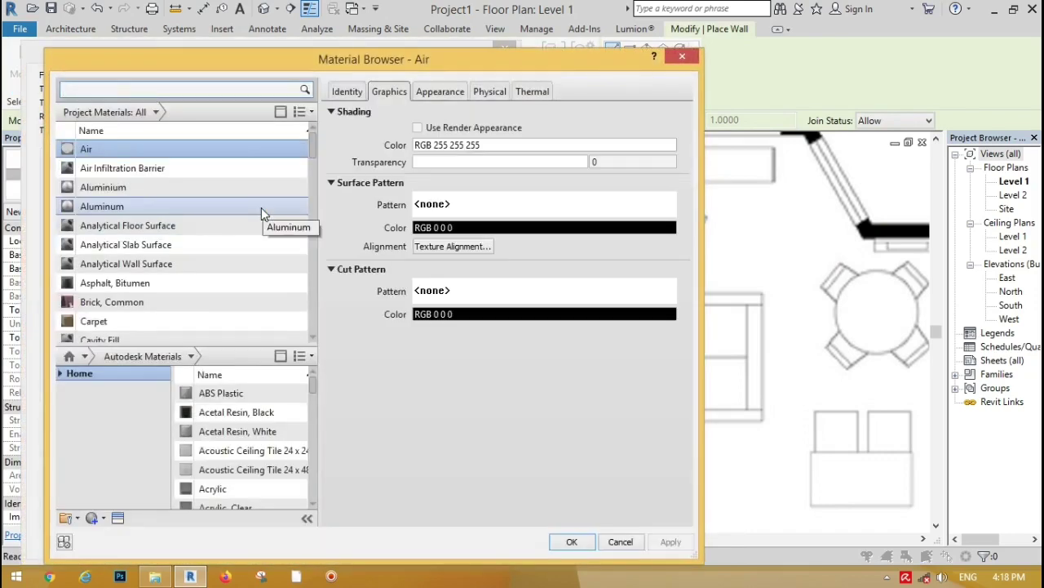
left_click(118, 92)
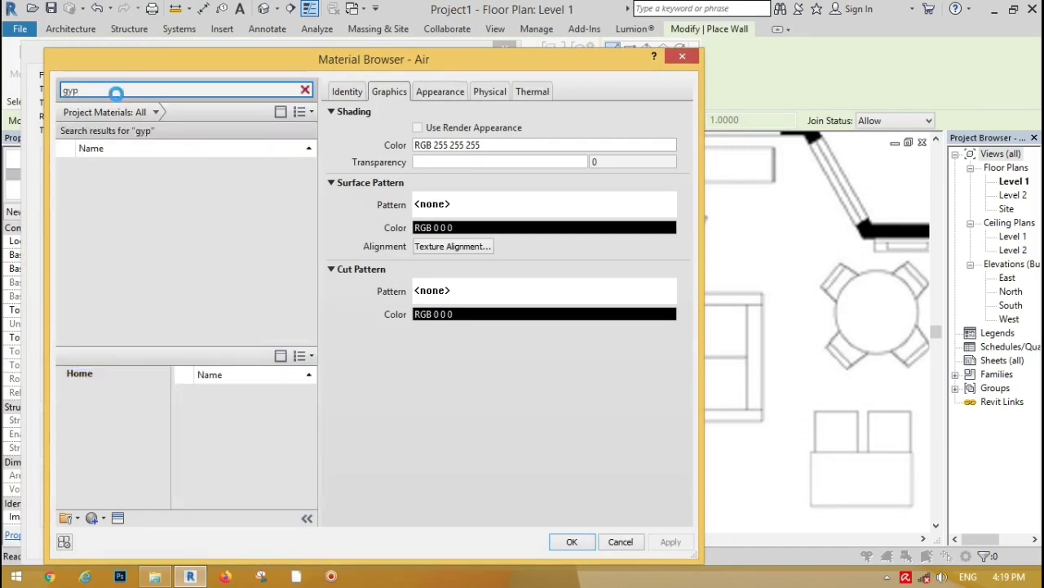
left_click(123, 171)
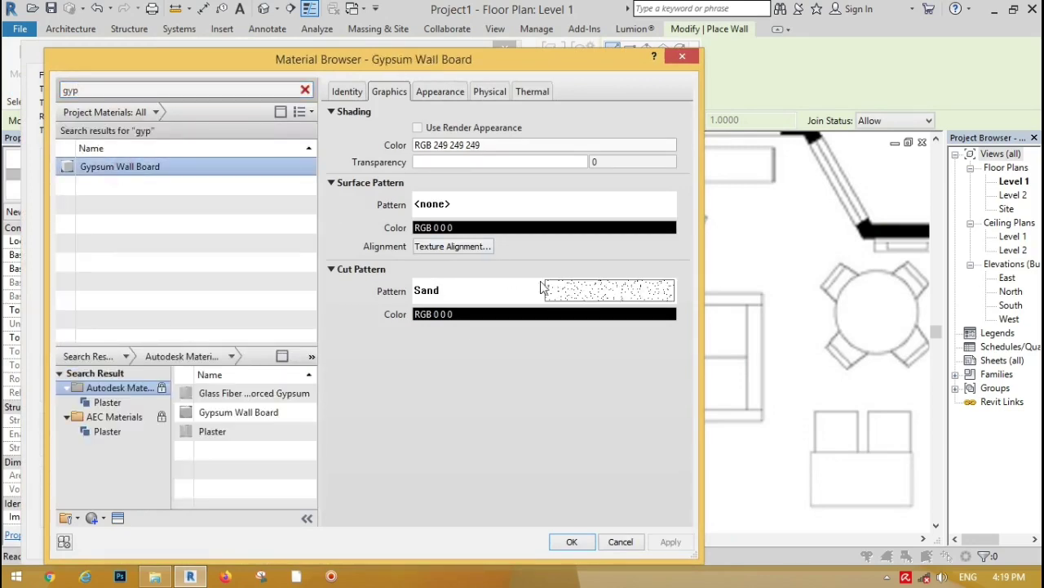
Set the Gypsum Wall Board cut pattern to Solid fill and accept the wall type changes
left_click(570, 292)
left_click(221, 311)
left_click(205, 457)
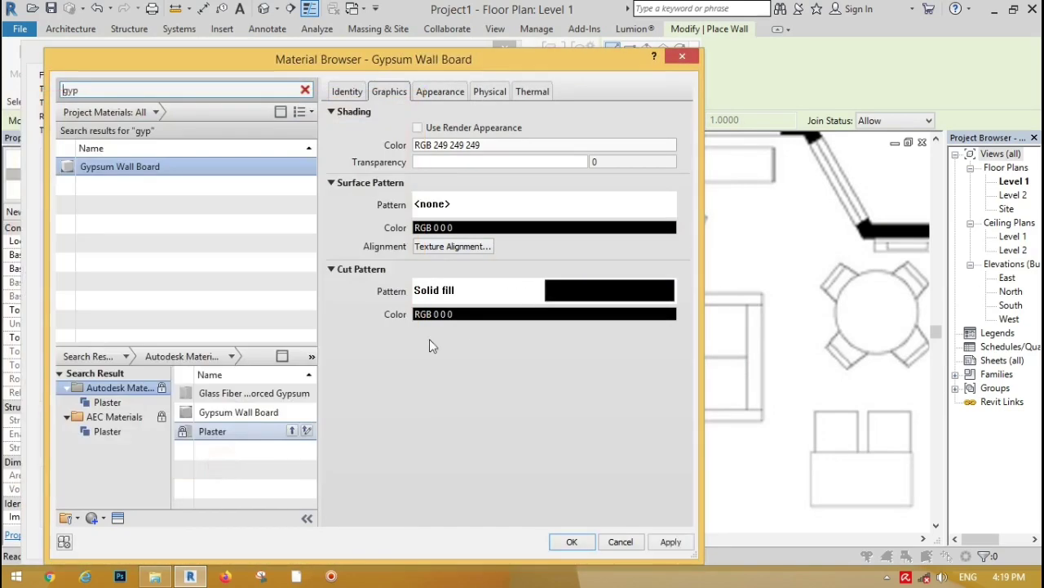
left_click(669, 541)
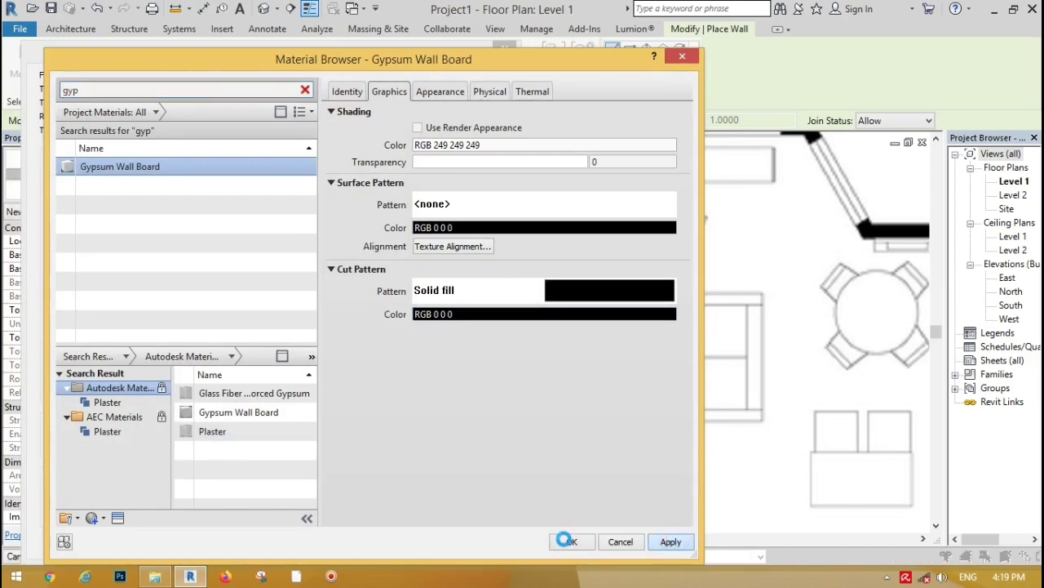
left_click(566, 541)
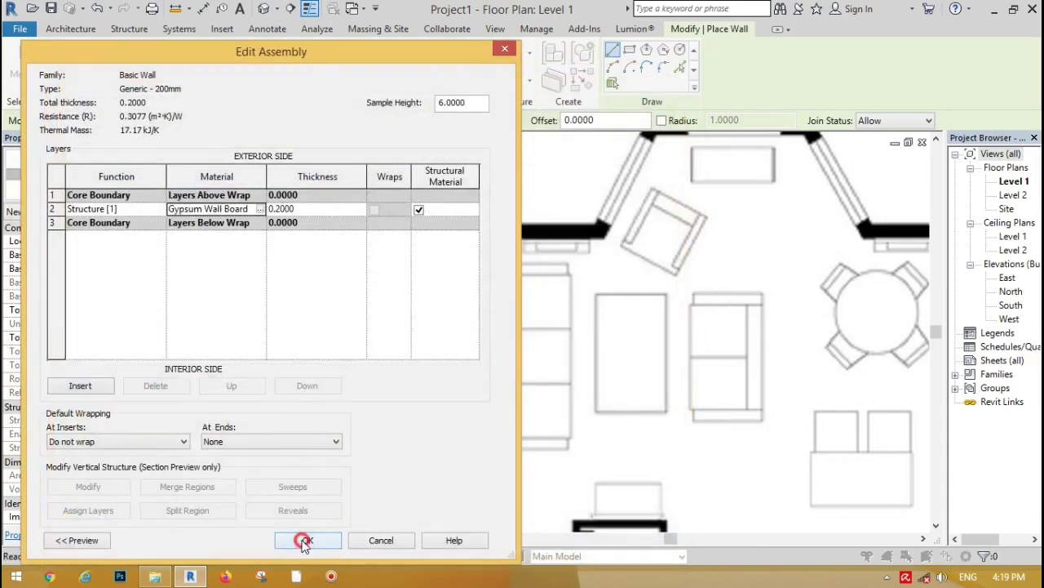
left_click(315, 541)
left_click(324, 539)
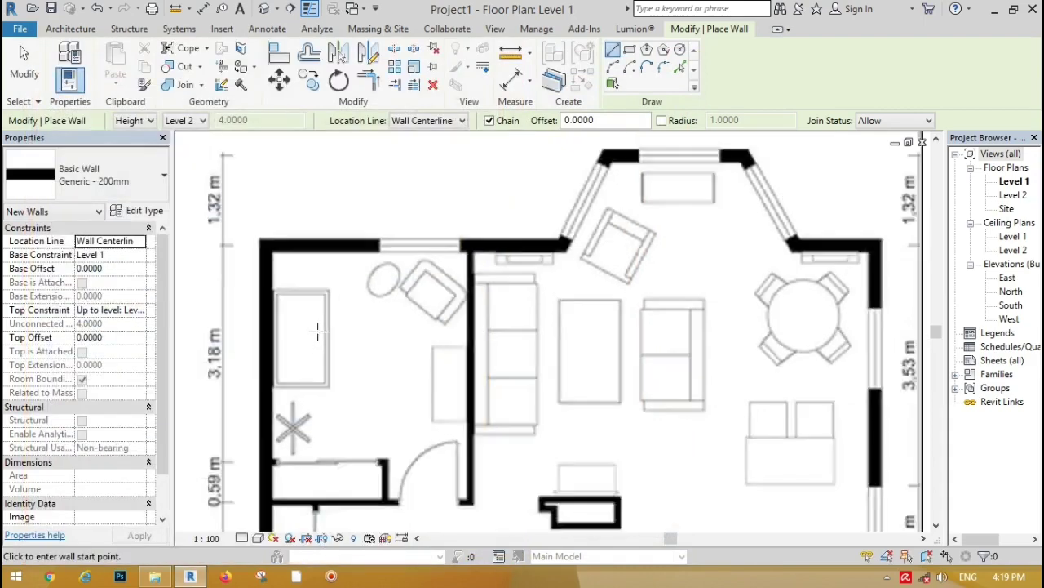
Trace the plan's top exterior wall from the upper-left corner to the start of the bay window
scroll(856, 419, "down", 5)
scroll(324, 440, "up", 2)
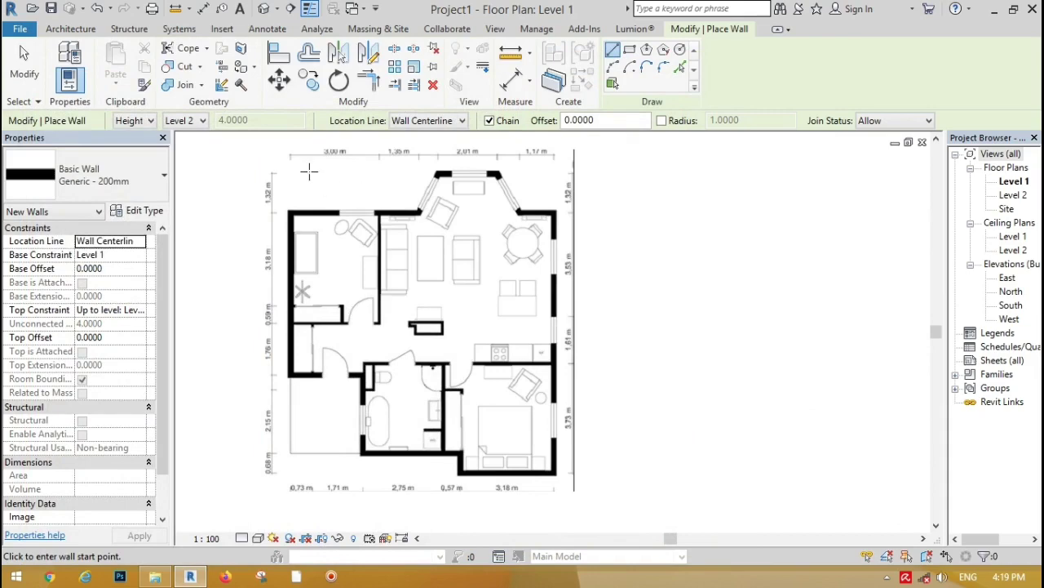
scroll(309, 171, "up", 5)
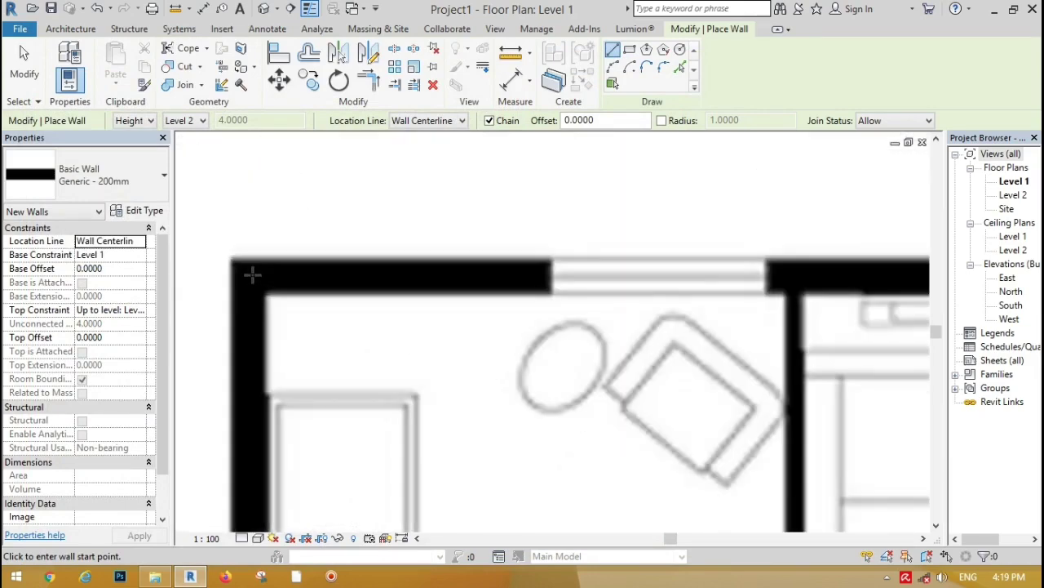
left_click(250, 275)
scroll(501, 276, "down", 4)
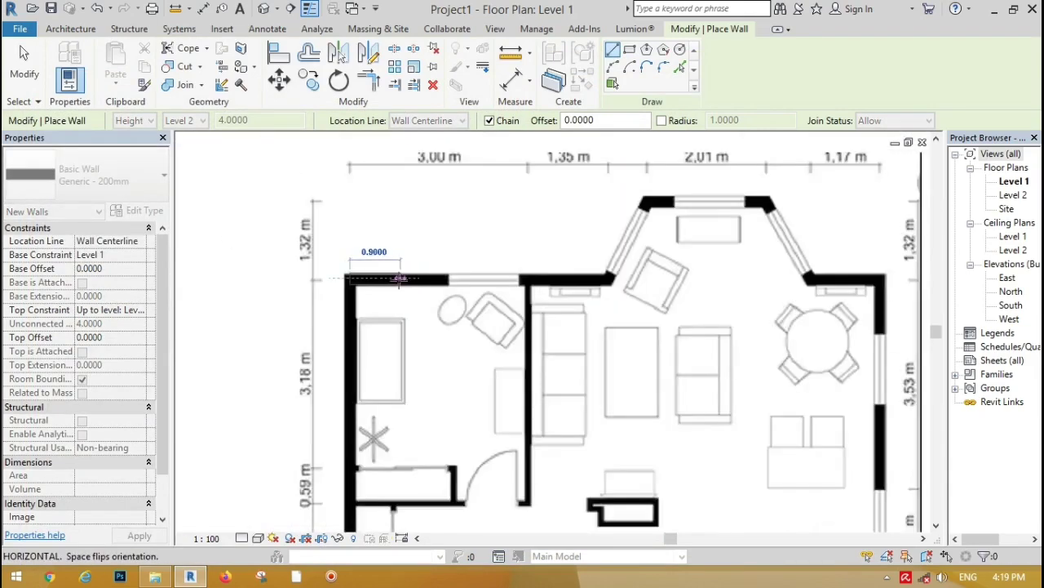
scroll(551, 280, "up", 5)
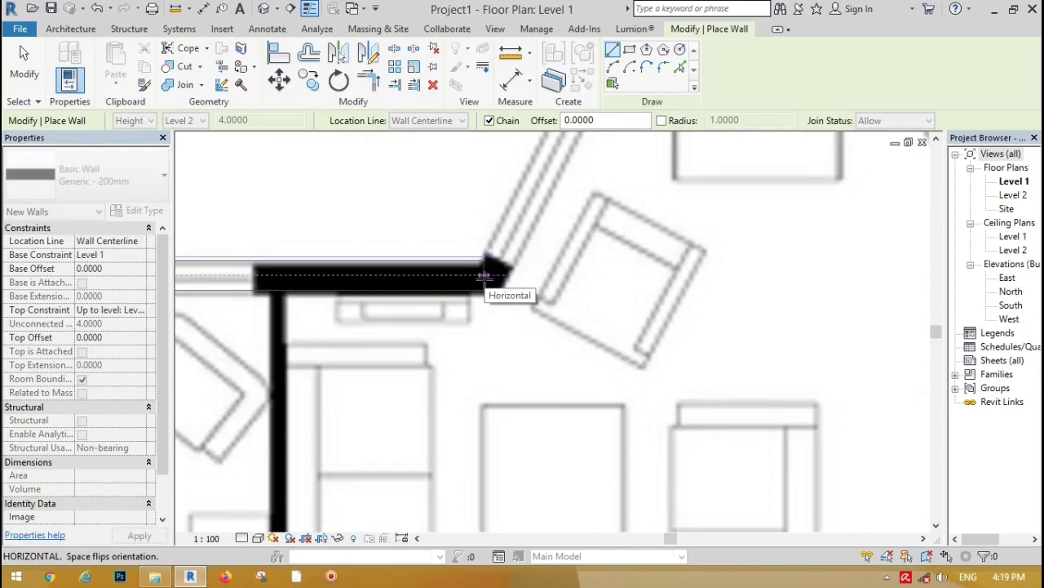
left_click(484, 275)
Continue the wall chain around the bay window, tracing its left slanted, front and right slanted sides
scroll(489, 282, "down", 4)
scroll(522, 220, "up", 5)
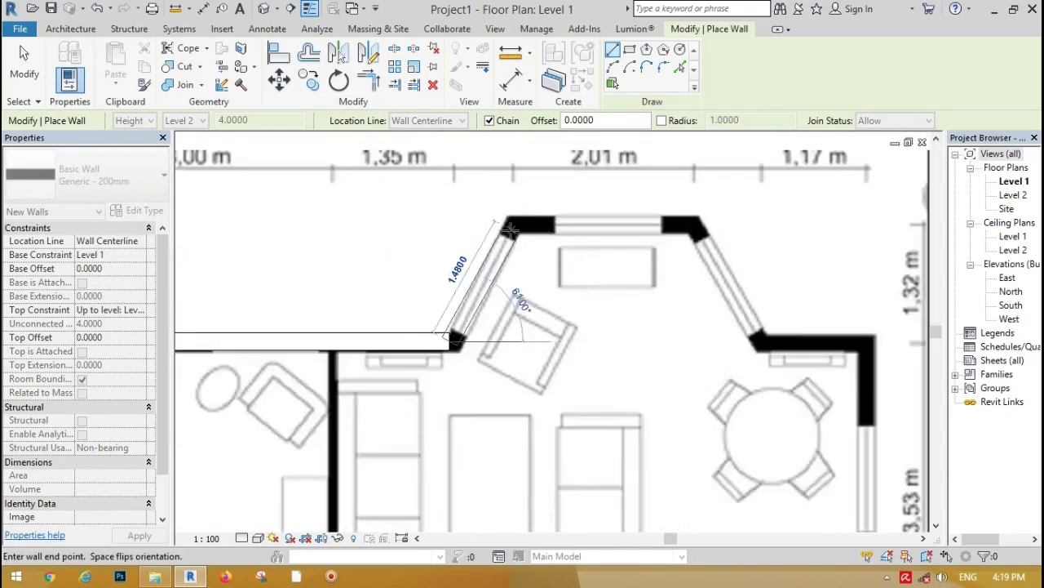
left_click(520, 212)
scroll(520, 213, "down", 4)
scroll(572, 208, "up", 3)
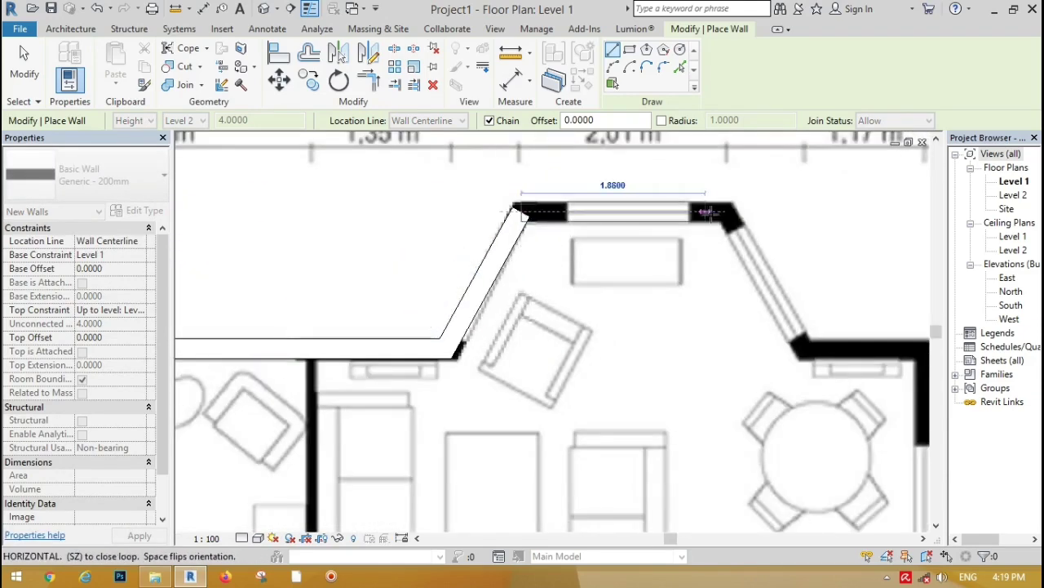
left_click(727, 213)
scroll(726, 213, "down", 4)
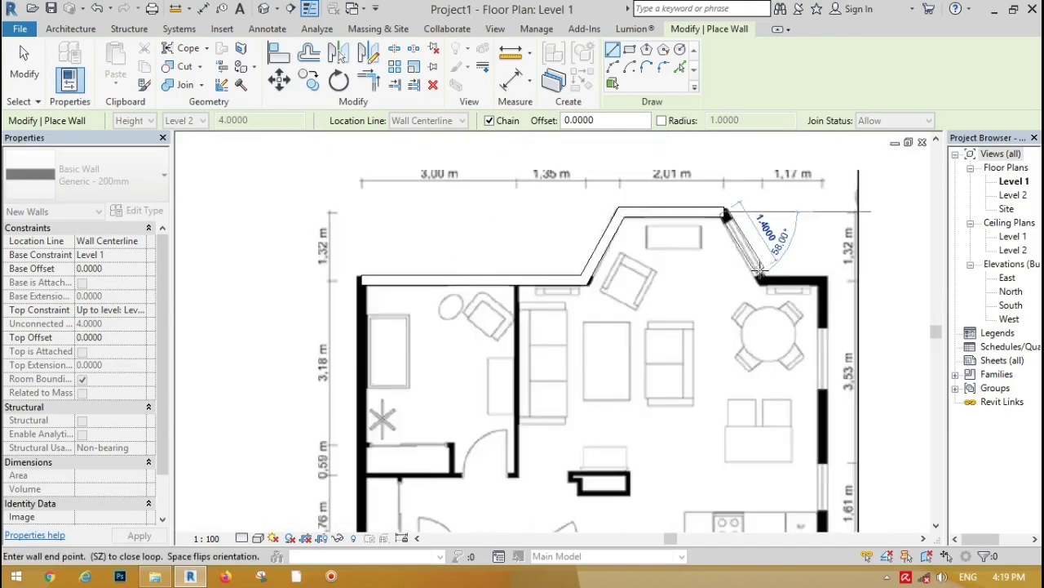
scroll(763, 306, "up", 5)
left_click(776, 317)
Continue the chain along the short top wall right of the bay and down the right exterior wall to the lower corner
scroll(776, 316, "down", 4)
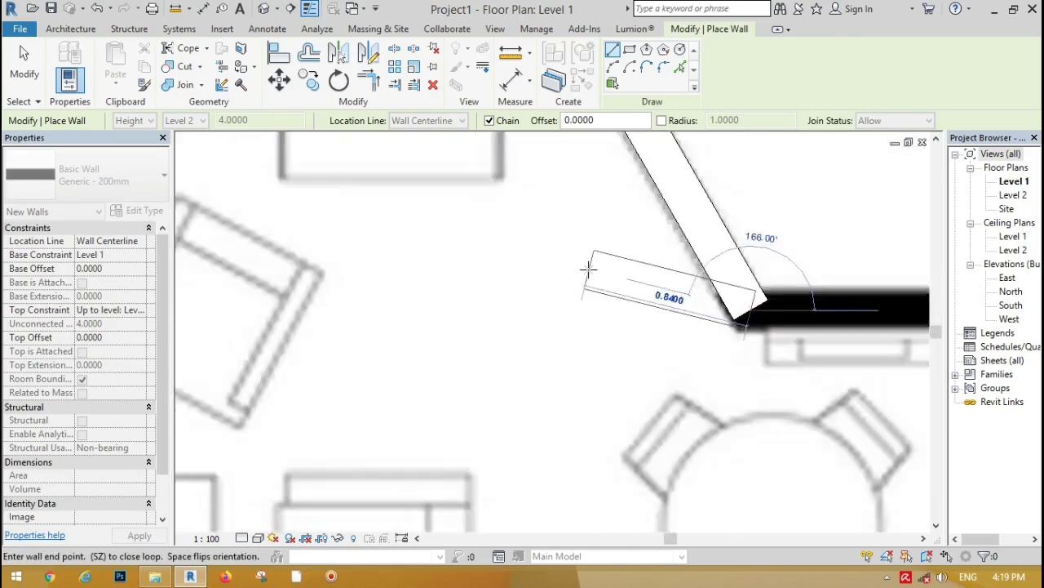
scroll(694, 280, "up", 4)
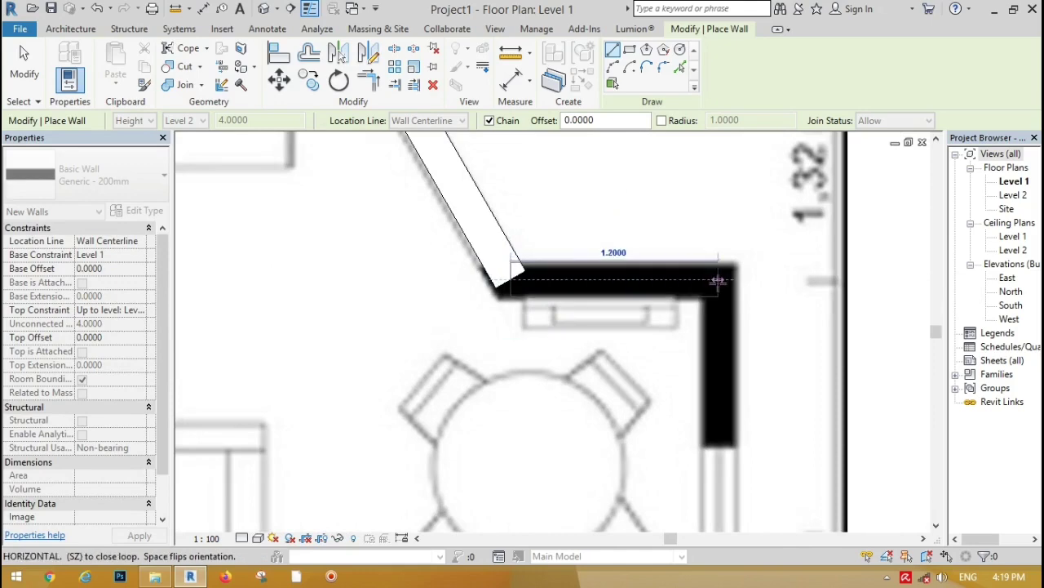
left_click(722, 280)
scroll(721, 280, "down", 5)
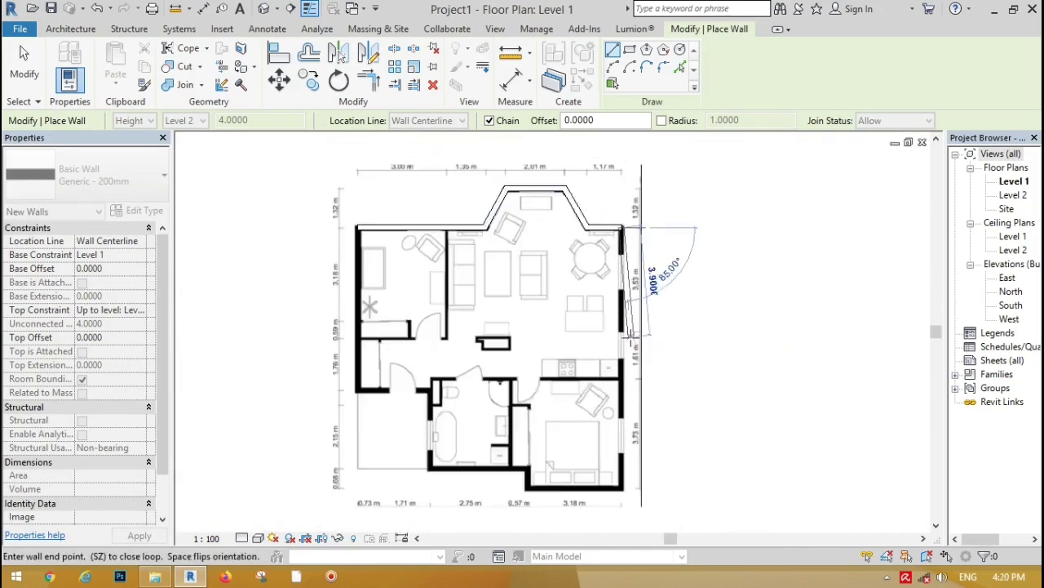
scroll(622, 504, "up", 5)
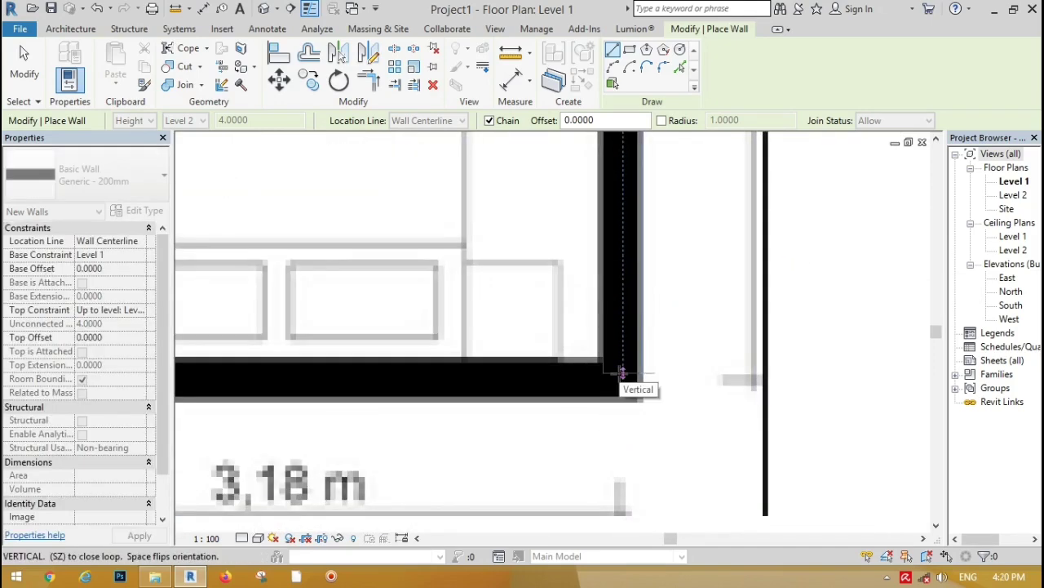
left_click(620, 376)
Trace the bedroom's bottom exterior wall, about 3.4 m long, and the short wall up to the bathroom's bottom wall line
scroll(636, 368, "down", 3)
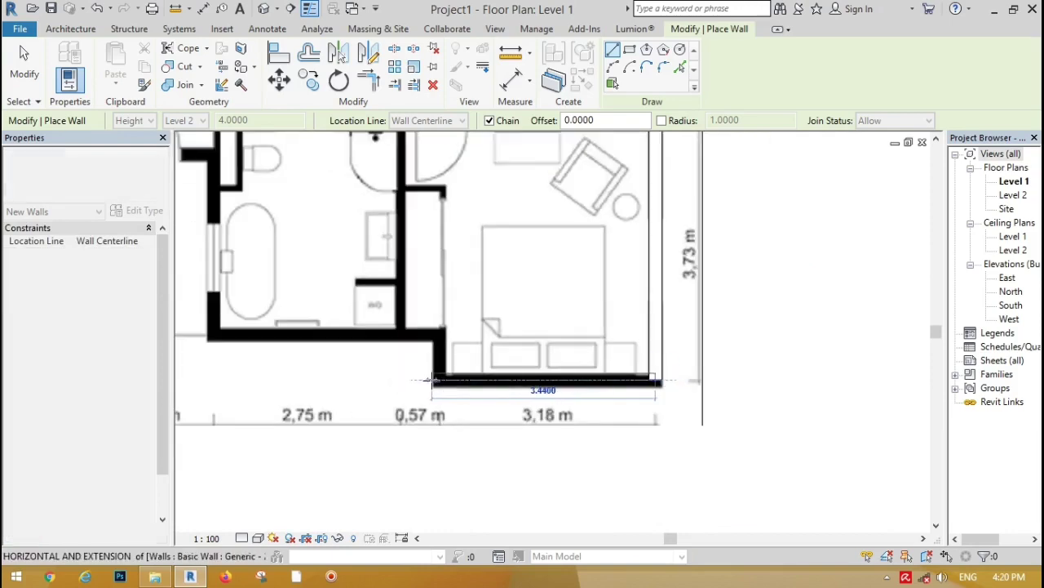
scroll(441, 378, "up", 4)
left_click(451, 378)
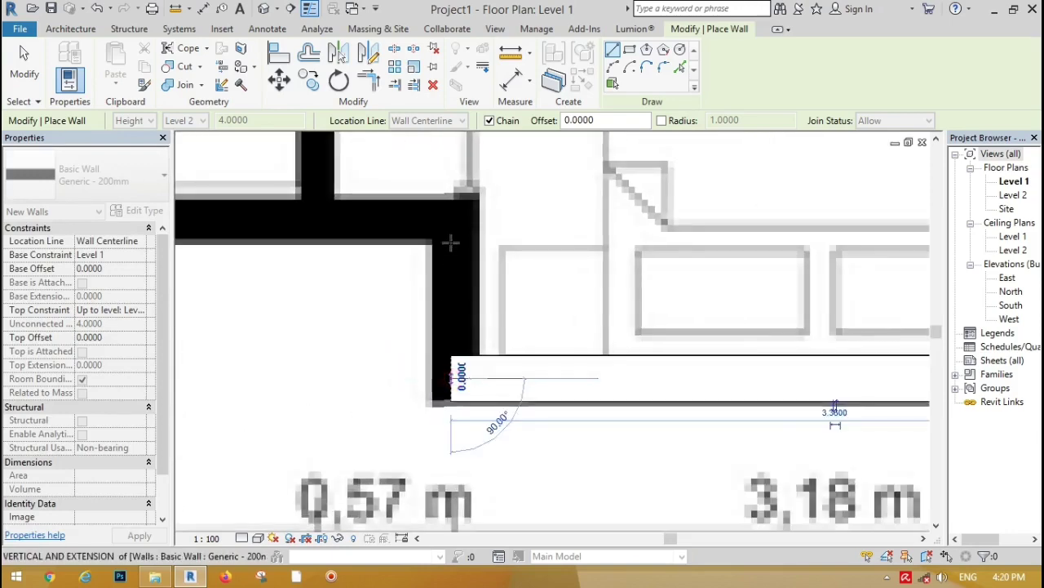
left_click(450, 220)
Trace the bathroom's bottom exterior wall and its left wall up to the entrance wall line
scroll(450, 229, "down", 3)
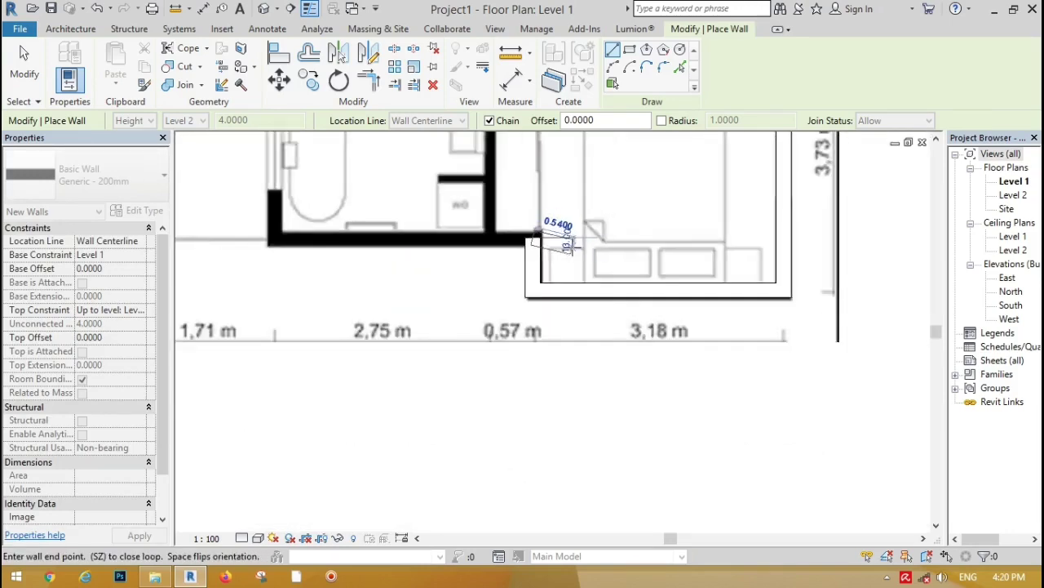
scroll(315, 246, "up", 4)
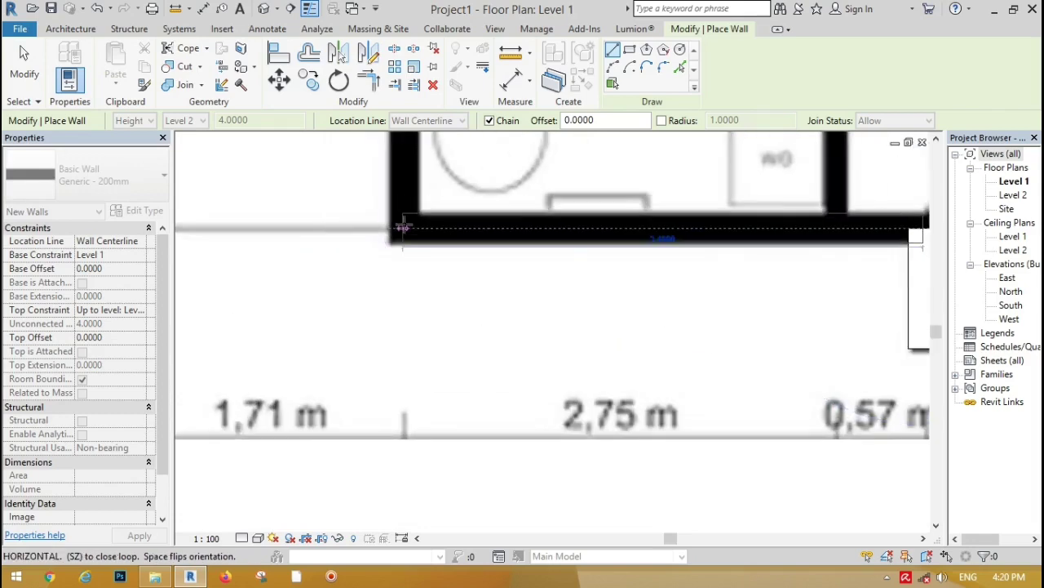
scroll(396, 277, "down", 3)
left_click(398, 281)
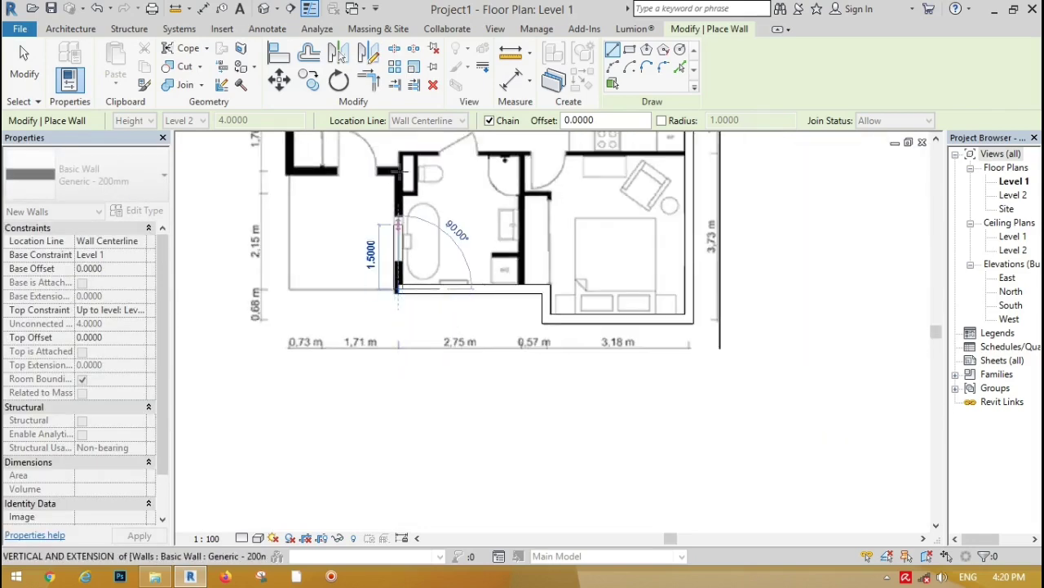
scroll(396, 198, "up", 5)
left_click(395, 204)
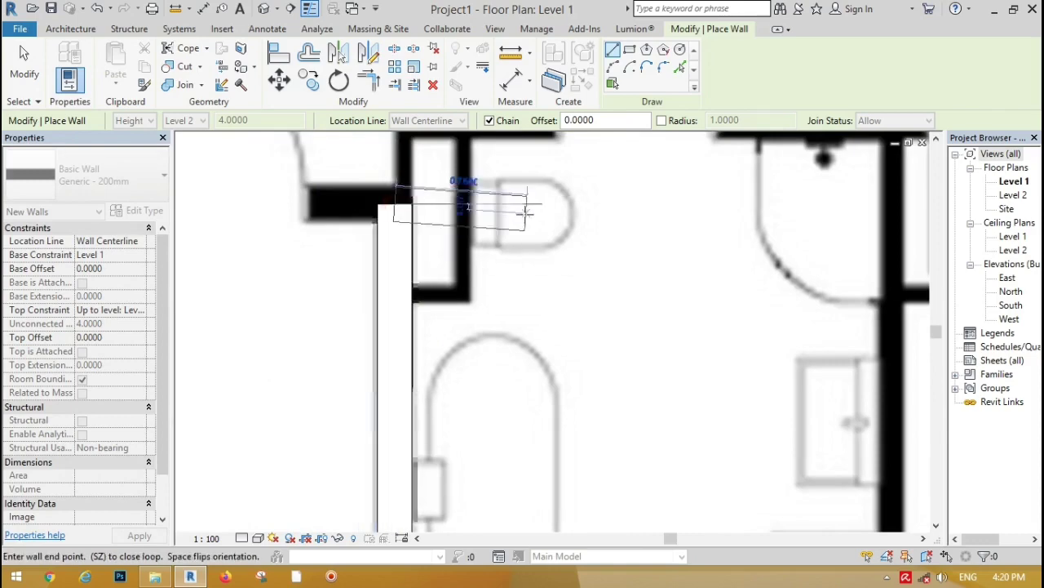
Trace the entrance wall and the left exterior wall to close the loop at the starting corner, ending the Wall command
scroll(457, 216, "down", 3)
scroll(406, 205, "up", 4)
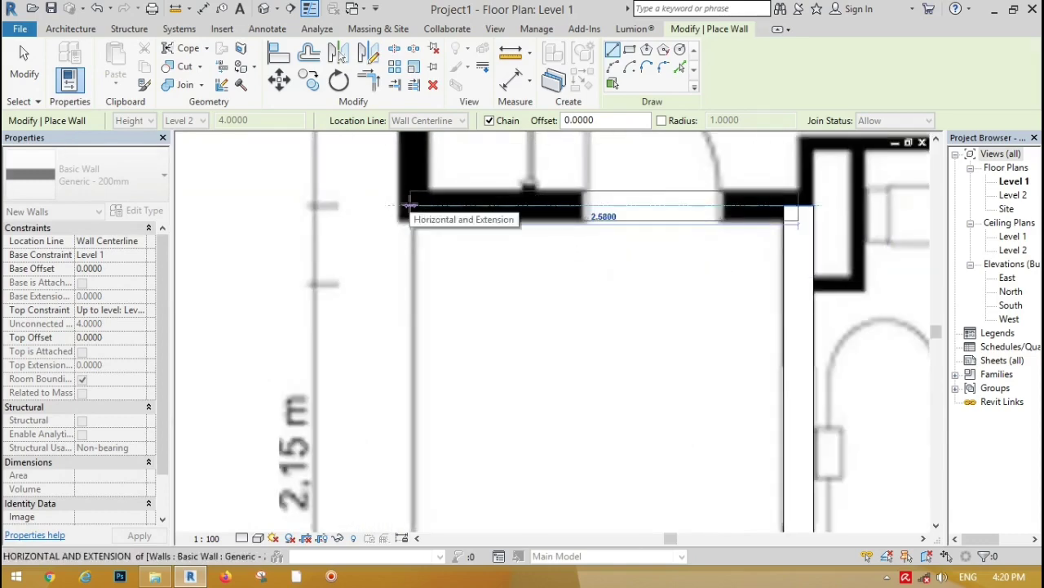
scroll(401, 263, "down", 4)
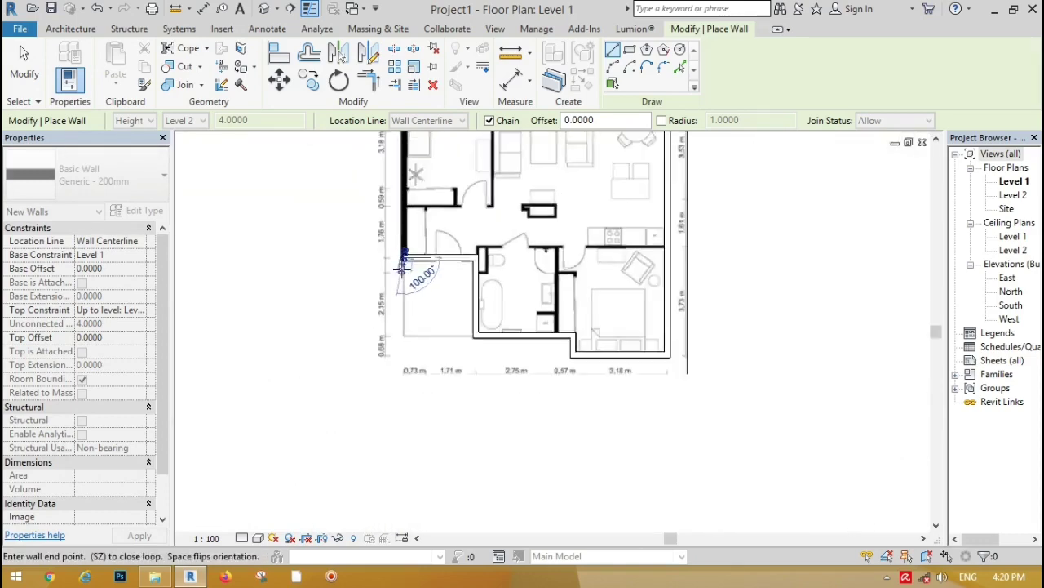
scroll(402, 145, "up", 6)
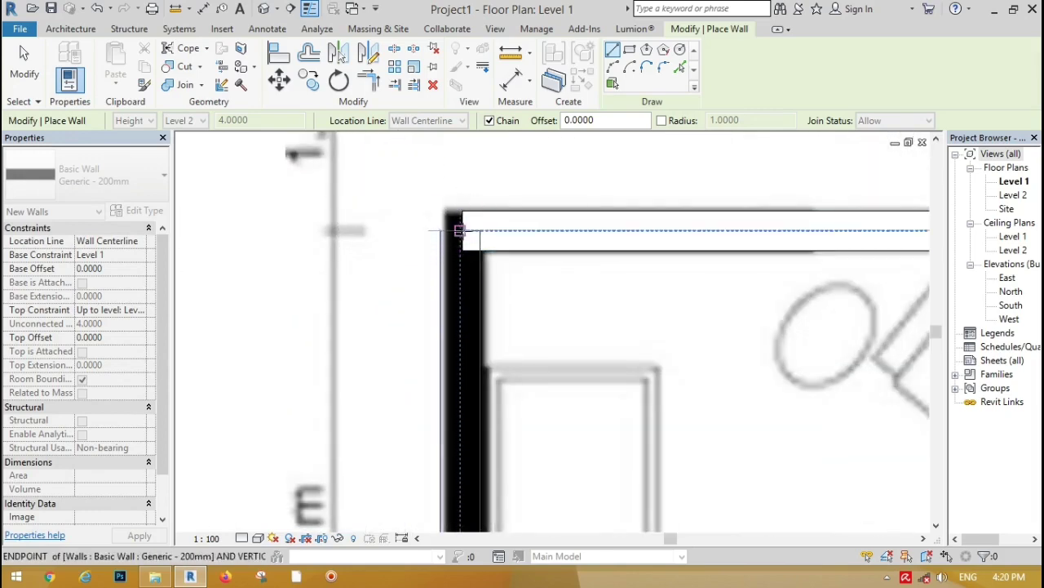
left_click(460, 231)
left_click(25, 67)
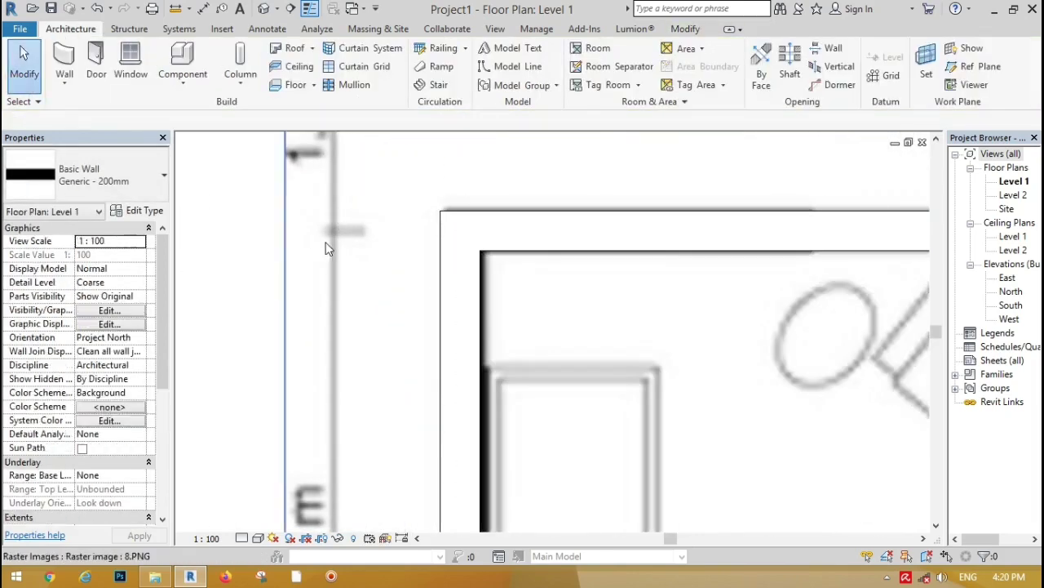
Start a new architectural wall with the Generic - 140mm Masonry type for the interior partitions
scroll(325, 237, "down", 5)
scroll(431, 380, "up", 4)
scroll(433, 376, "down", 4)
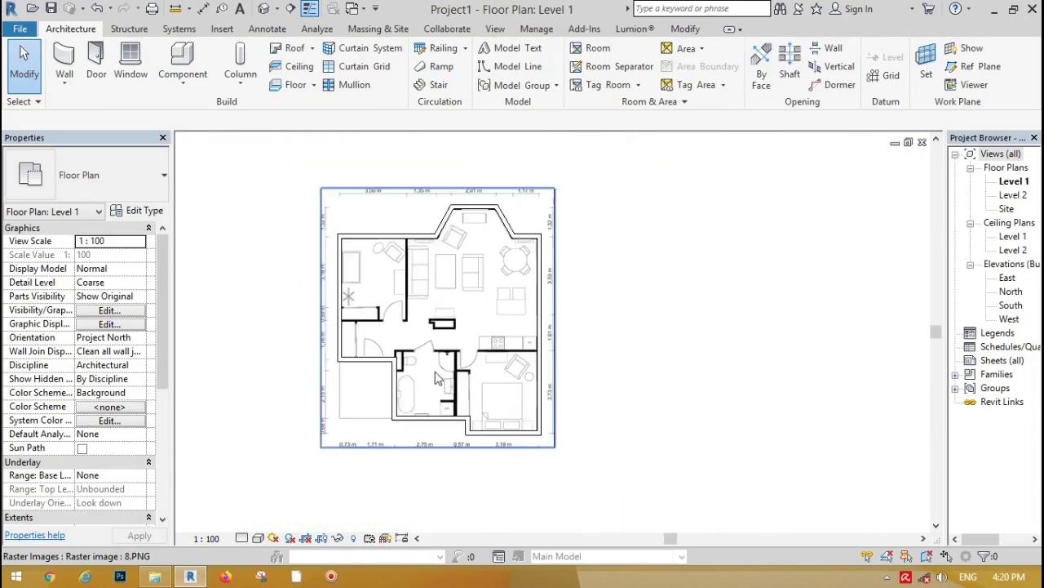
scroll(393, 318, "up", 3)
left_click(64, 59)
left_click(69, 178)
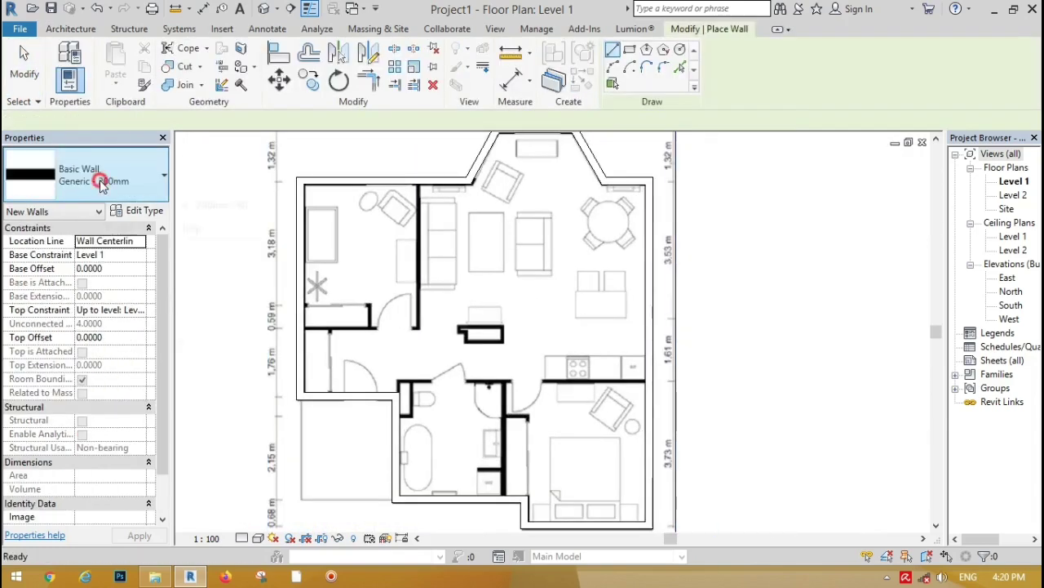
left_click_drag(203, 373, 184, 343)
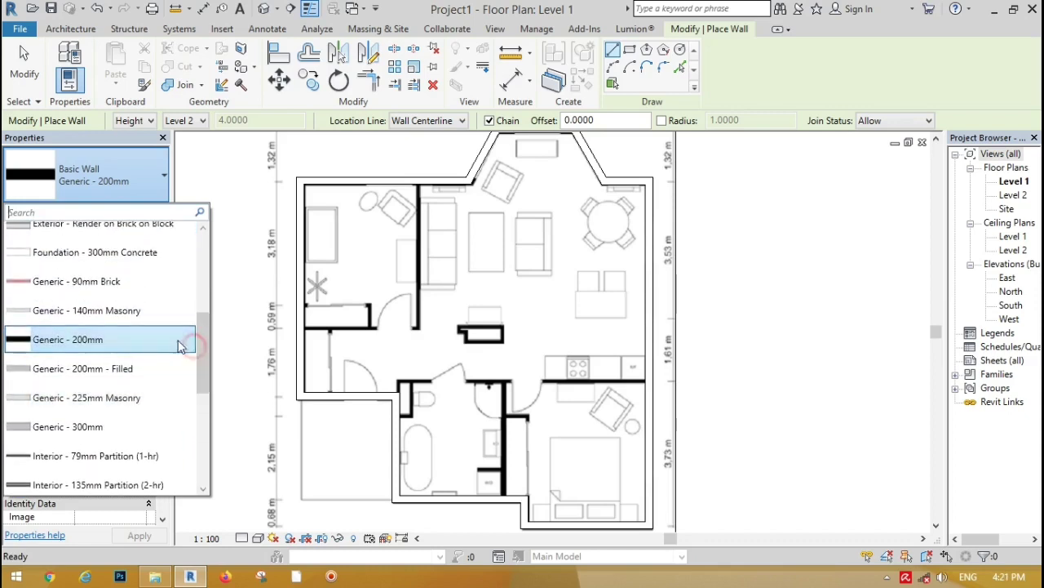
left_click(87, 311)
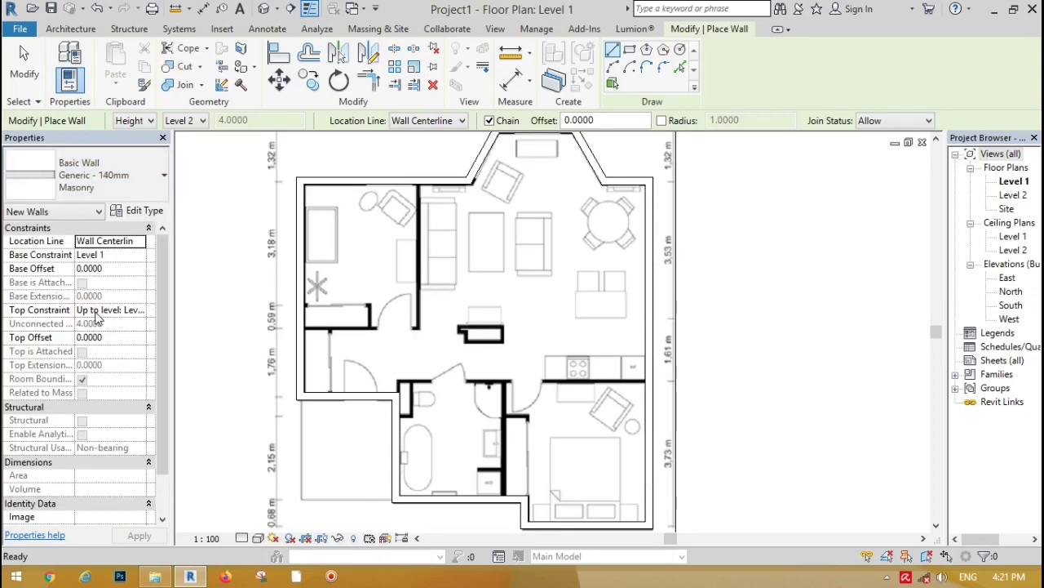
Draw the upper-left room's bottom partition, about 3.2 m long, and its right partition up to the top exterior wall
scroll(395, 317, "up", 5)
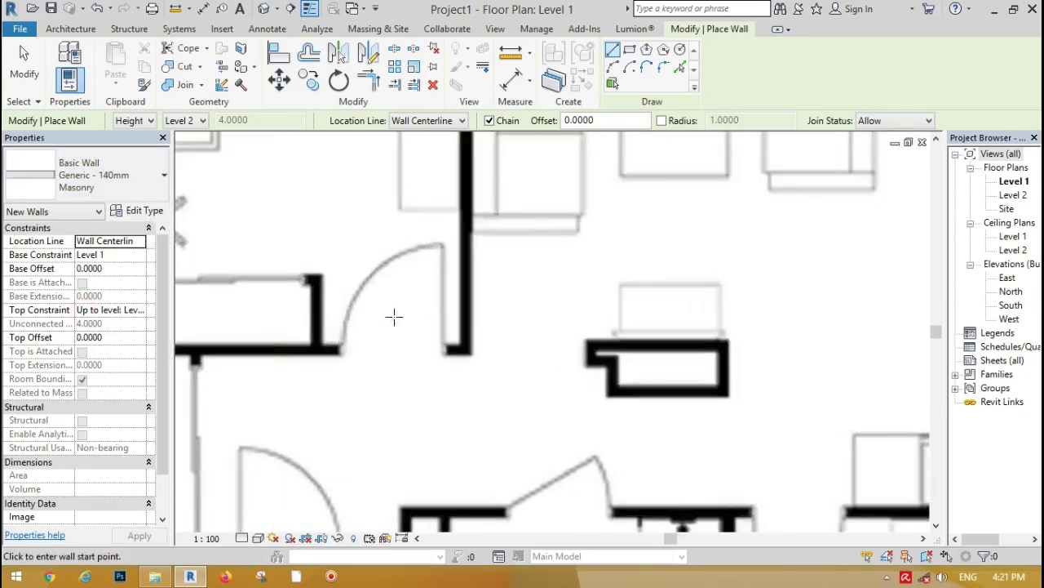
scroll(395, 316, "down", 3)
scroll(340, 326, "up", 2)
left_click(225, 336)
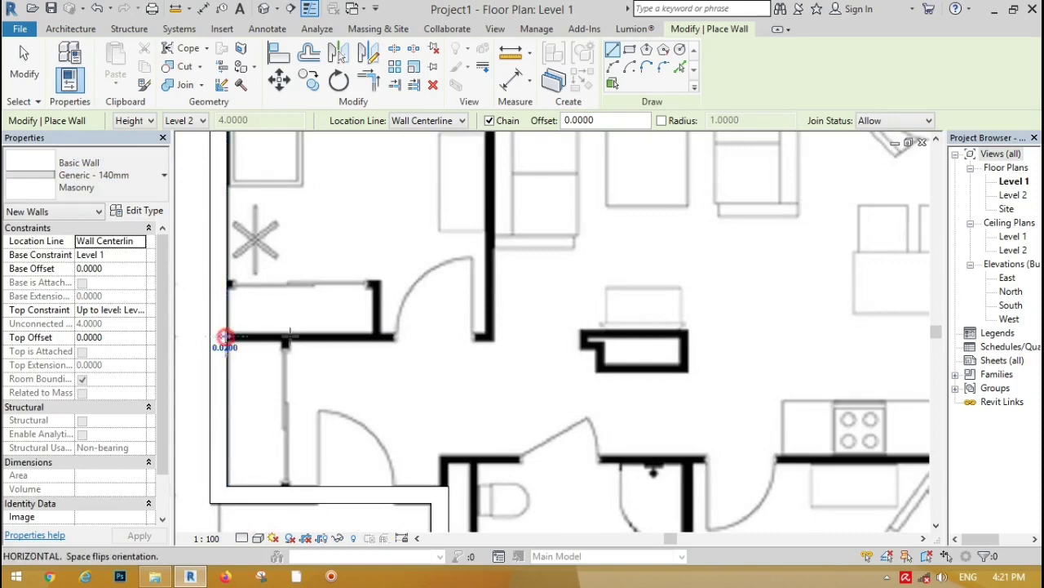
left_click(488, 336)
scroll(490, 318, "down", 3)
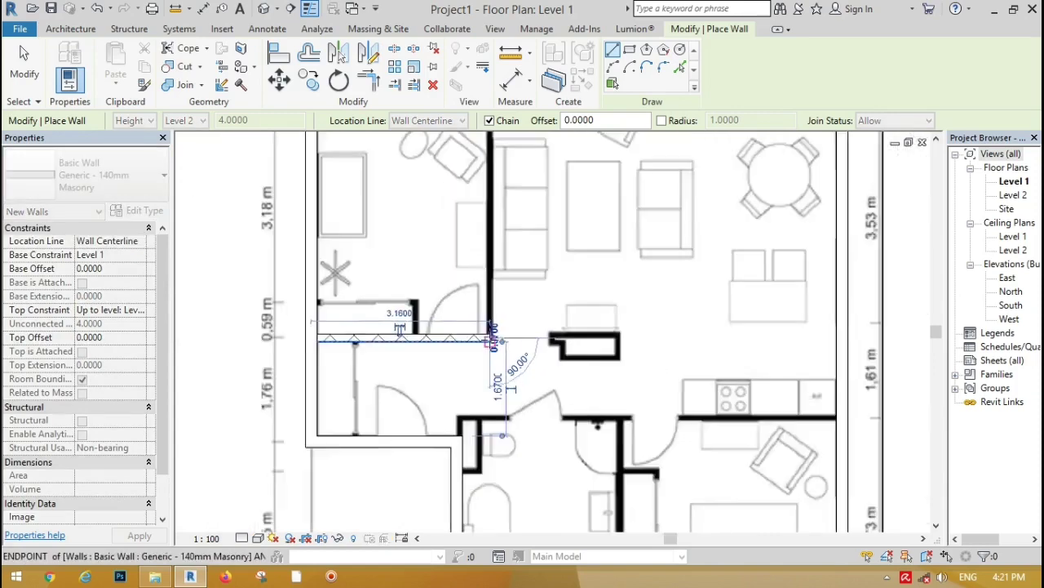
scroll(489, 261, "up", 5)
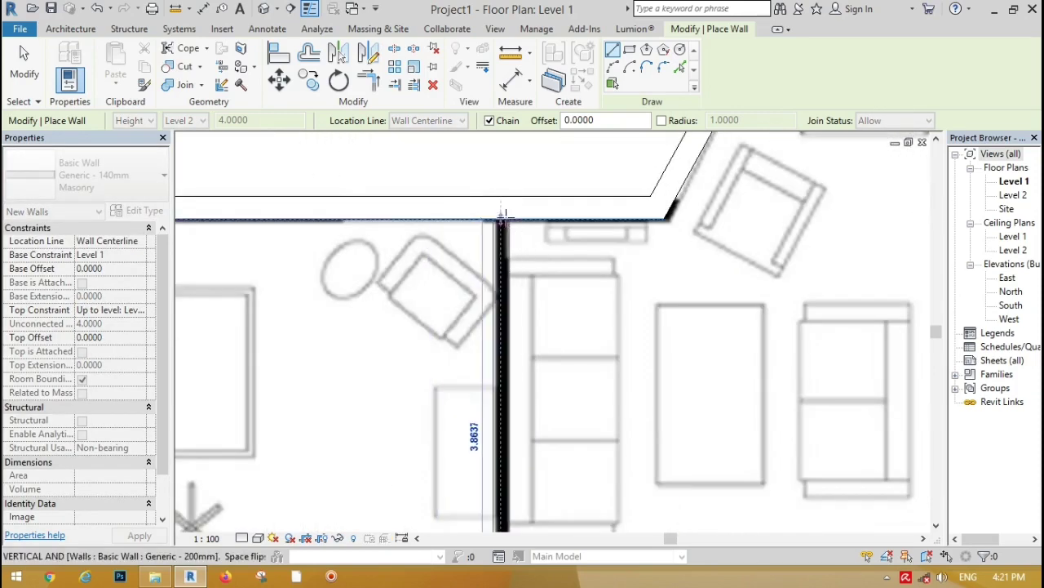
left_click(503, 211)
scroll(399, 229, "down", 3)
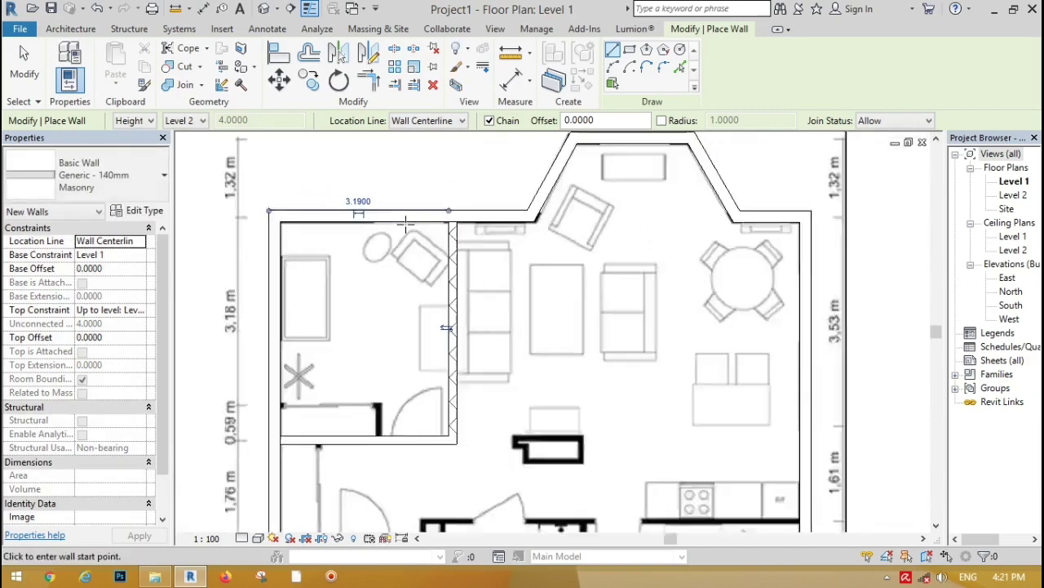
Draw the short partition up from the bathroom's upper-left exterior corner and the long partition above bathroom and bedroom to the right exterior wall
scroll(421, 432, "down", 2)
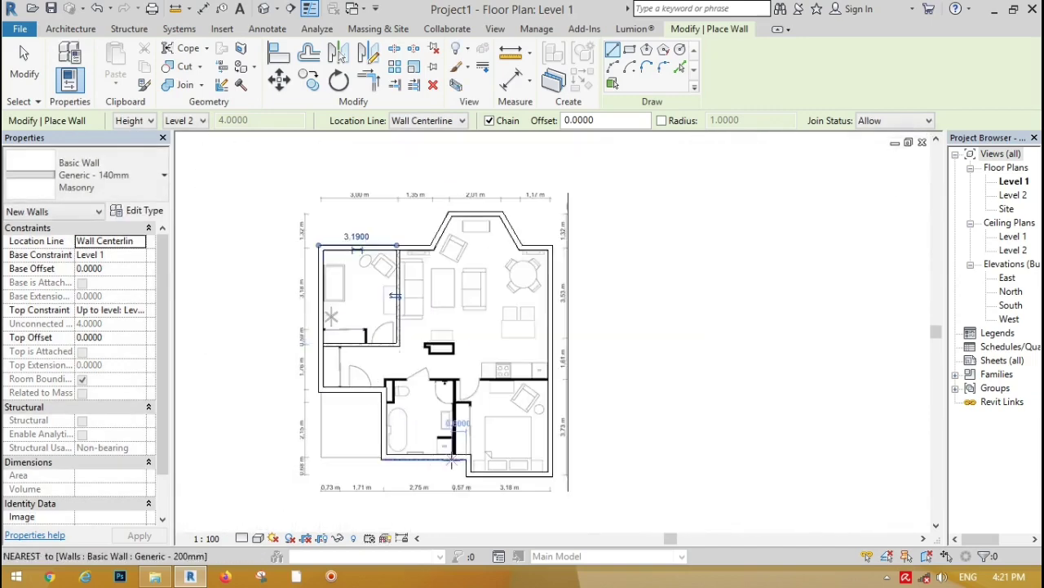
scroll(412, 412, "up", 6)
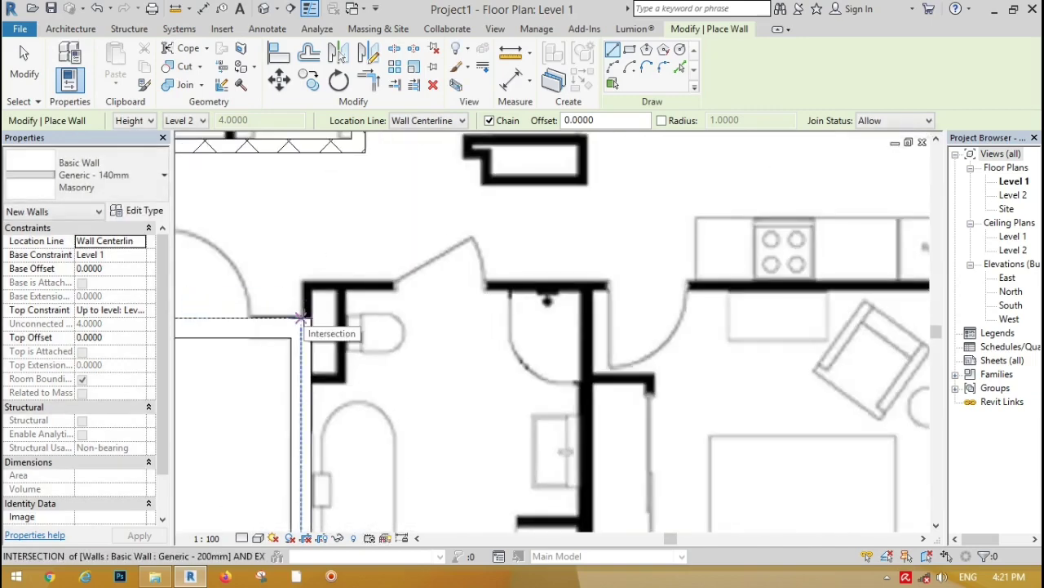
left_click(303, 285)
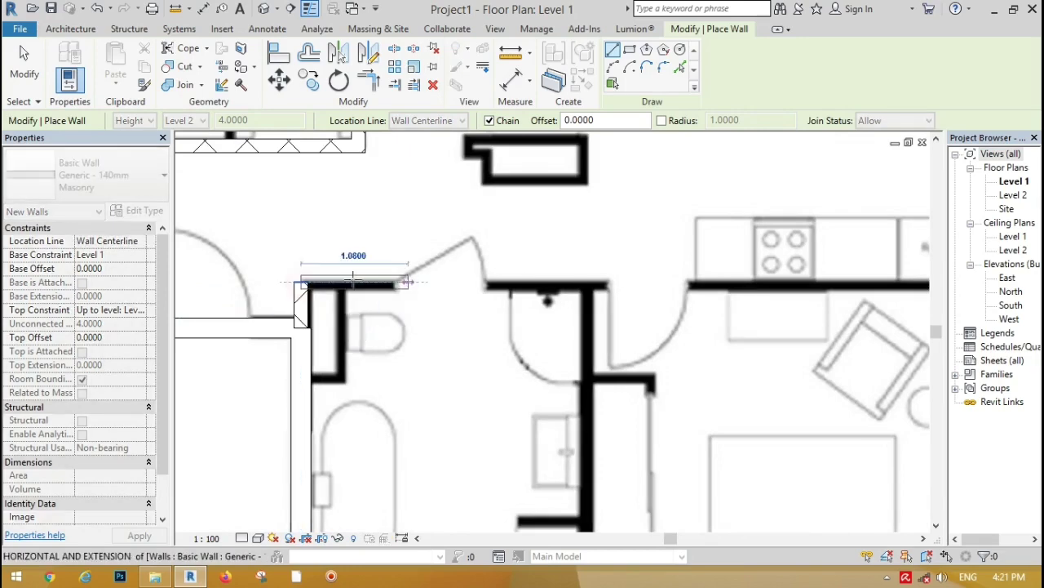
scroll(354, 281, "down", 3)
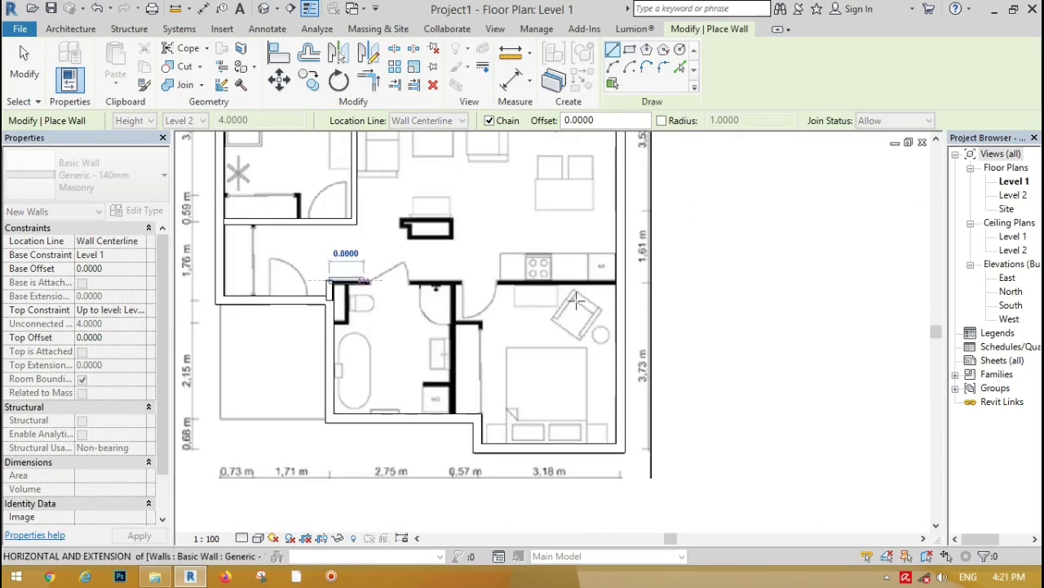
left_click(620, 283)
scroll(454, 418, "up", 3)
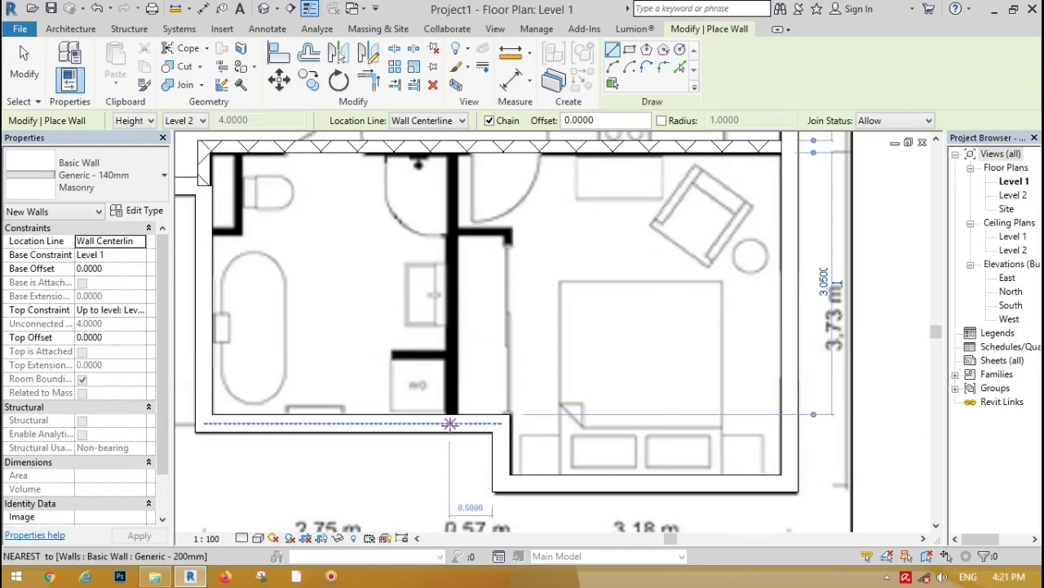
Draw the partition between bathroom and bedroom, about 3.2 m long, from the bottom exterior wall up to the long horizontal partition
left_click(451, 423)
scroll(451, 422, "down", 3)
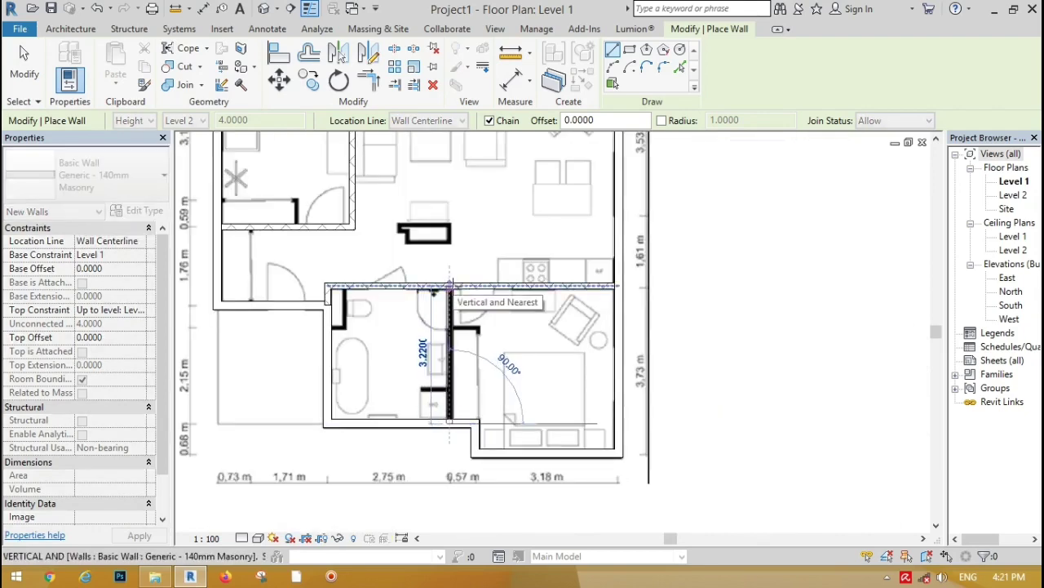
left_click(450, 286)
key("Escape")
Draw the bedroom closet's short partition with the Generic - 90mm Brick wall type, about 0.68 m long from the bathroom-bedroom partition
left_click(81, 175)
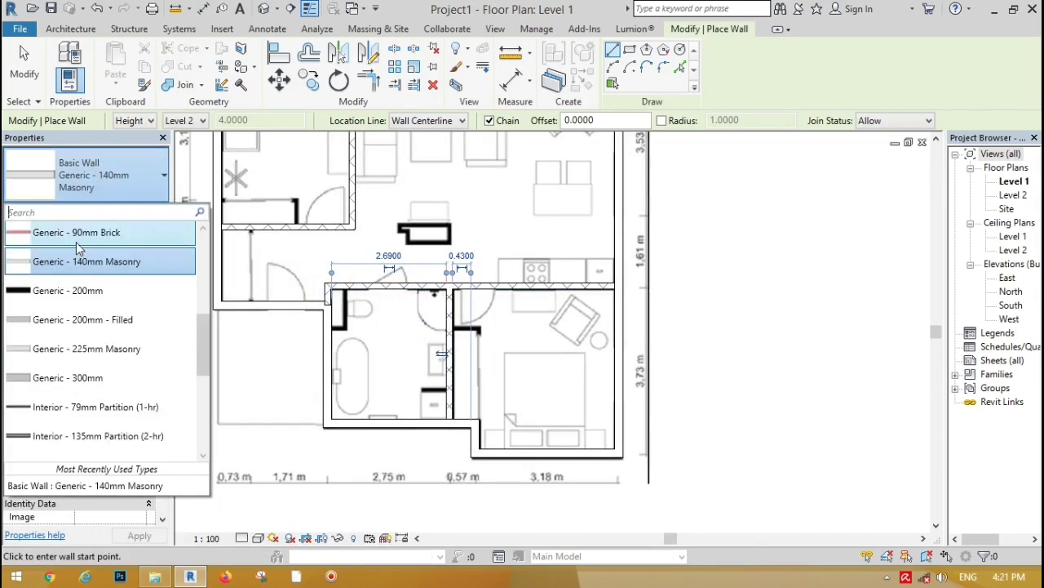
scroll(202, 326, "up", 3)
left_click(74, 308)
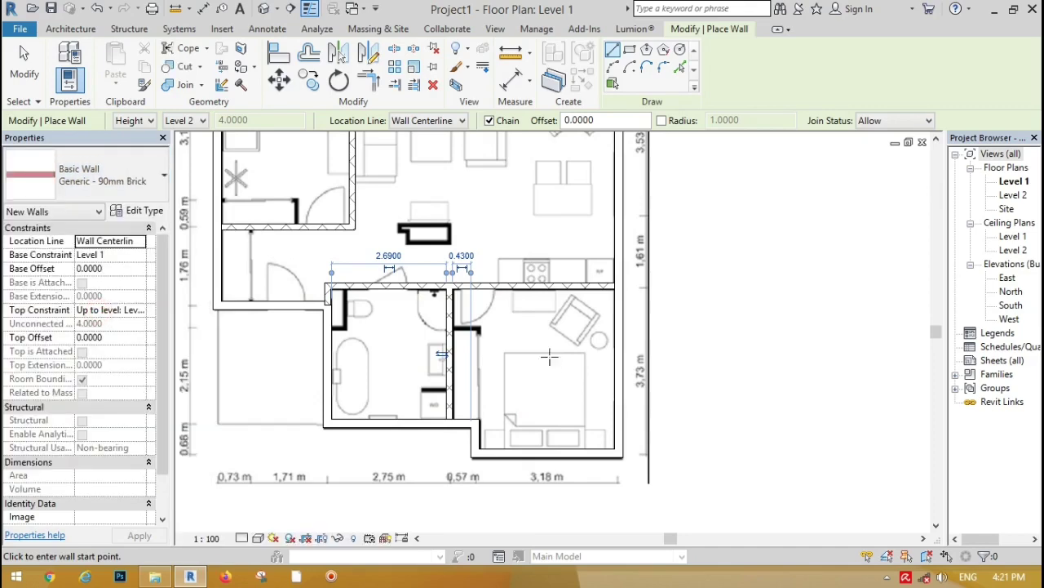
scroll(522, 343, "up", 5)
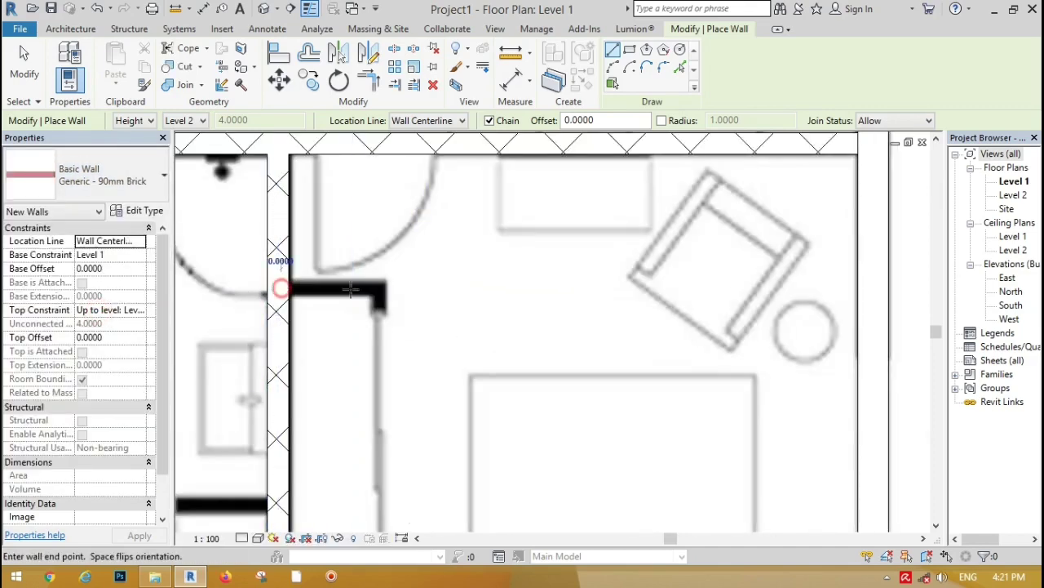
left_click(379, 289)
scroll(381, 294, "down", 3)
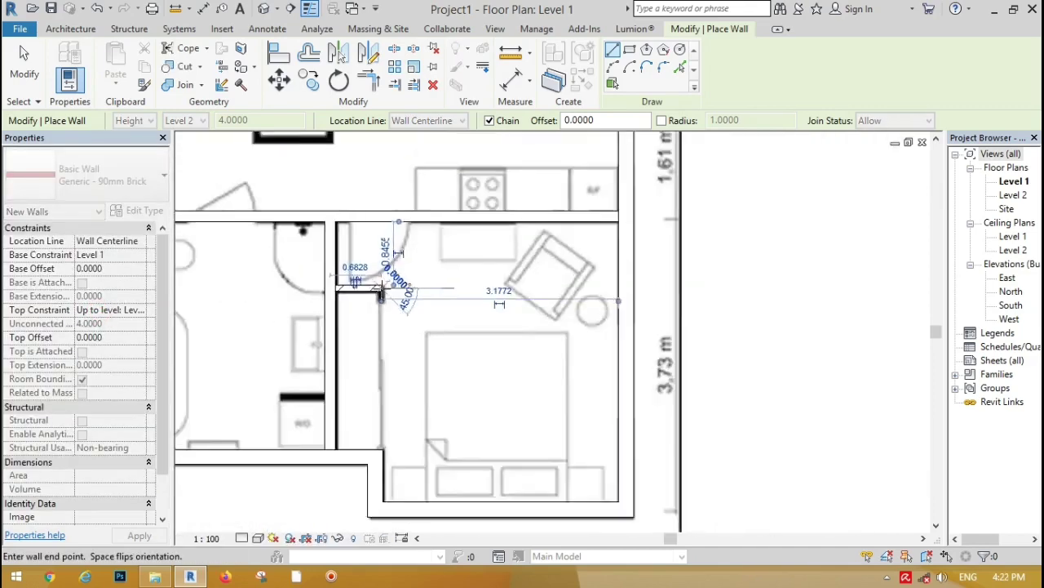
scroll(380, 292, "down", 2)
left_click(24, 65)
Draw the upper-left room's closet end wall with the 90mm brick type, about 0.64 m up from the bottom partition
scroll(379, 324, "down", 3)
scroll(293, 258, "up", 5)
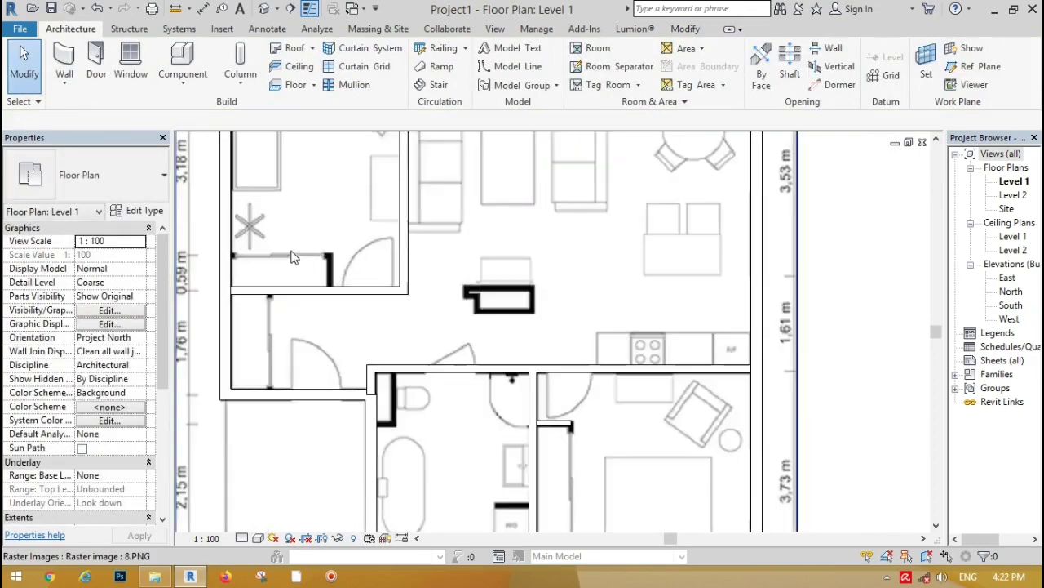
scroll(294, 257, "up", 1)
left_click(73, 69)
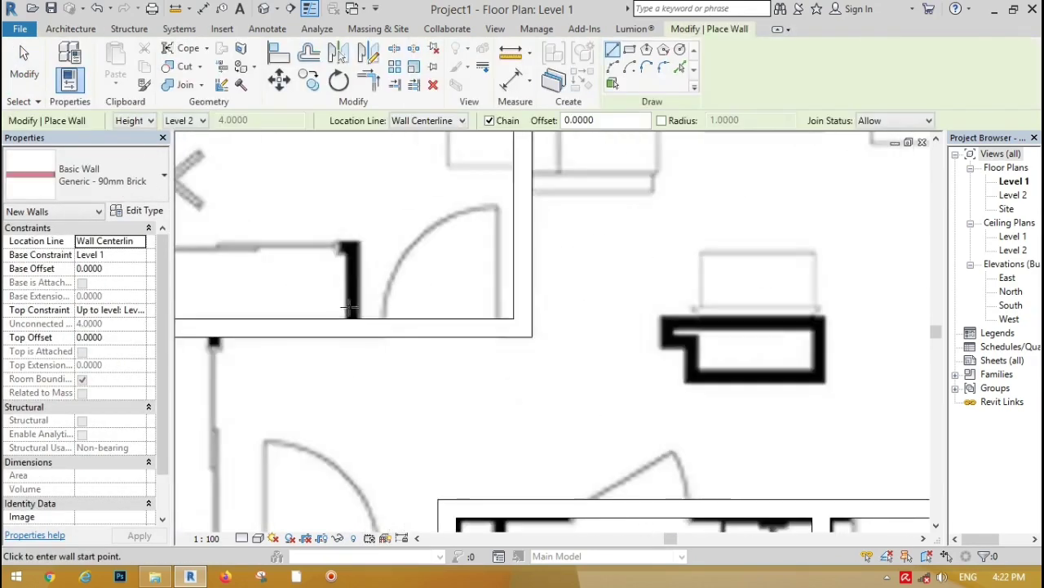
scroll(326, 274, "up", 2)
left_click(353, 327)
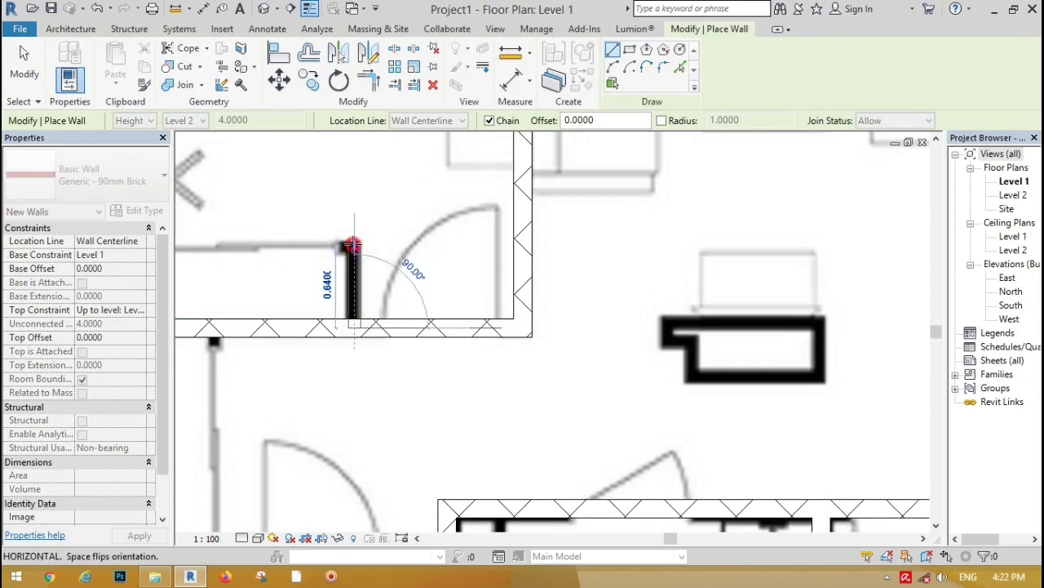
left_click(352, 245)
key("Escape")
key("Escape")
Make the walls transparent in the view's graphic display options so the underlying plan image shows through
scroll(377, 427, "down", 5)
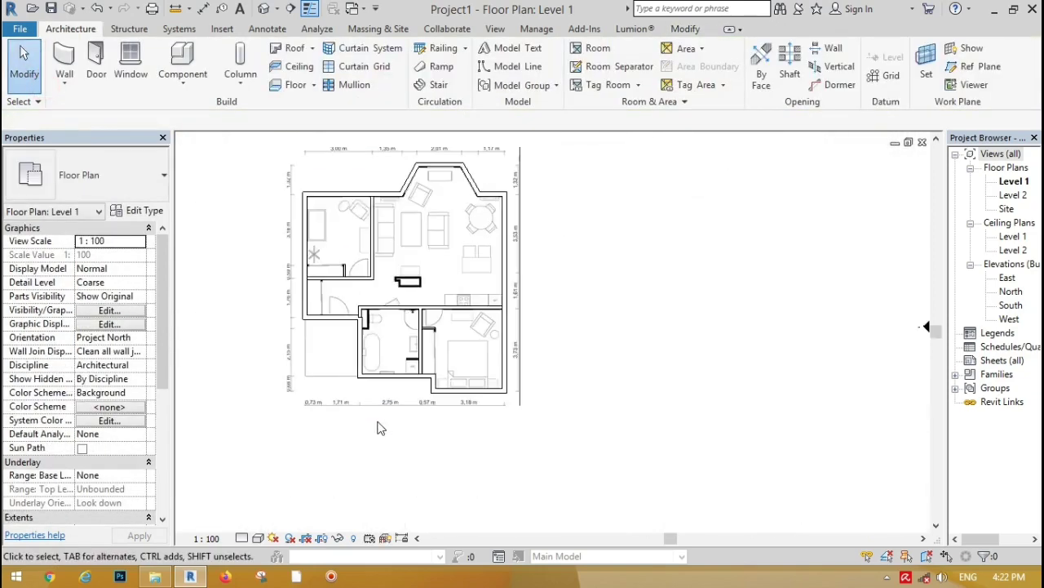
left_click(258, 538)
left_click(283, 422)
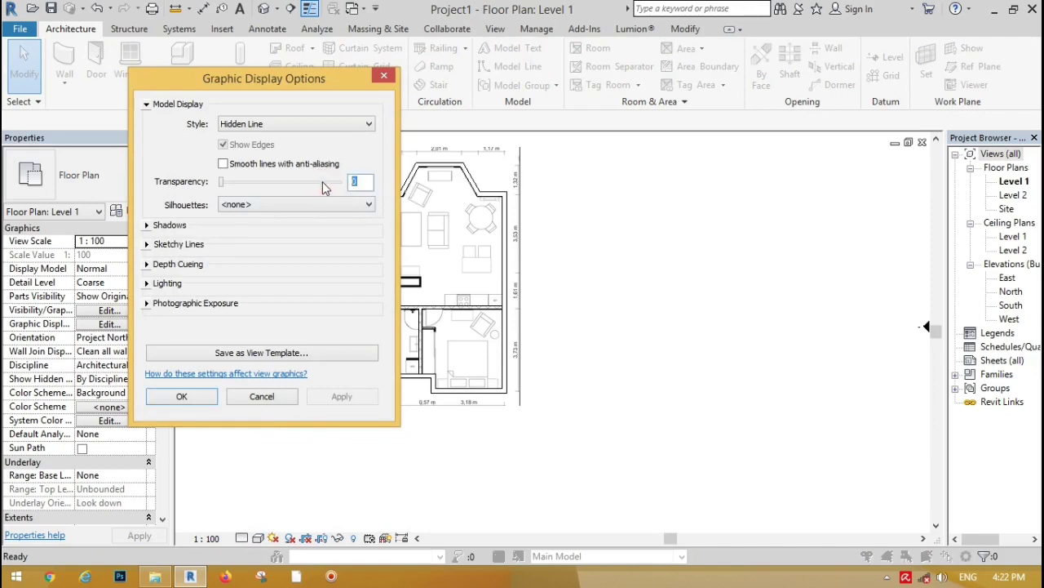
left_click(207, 403)
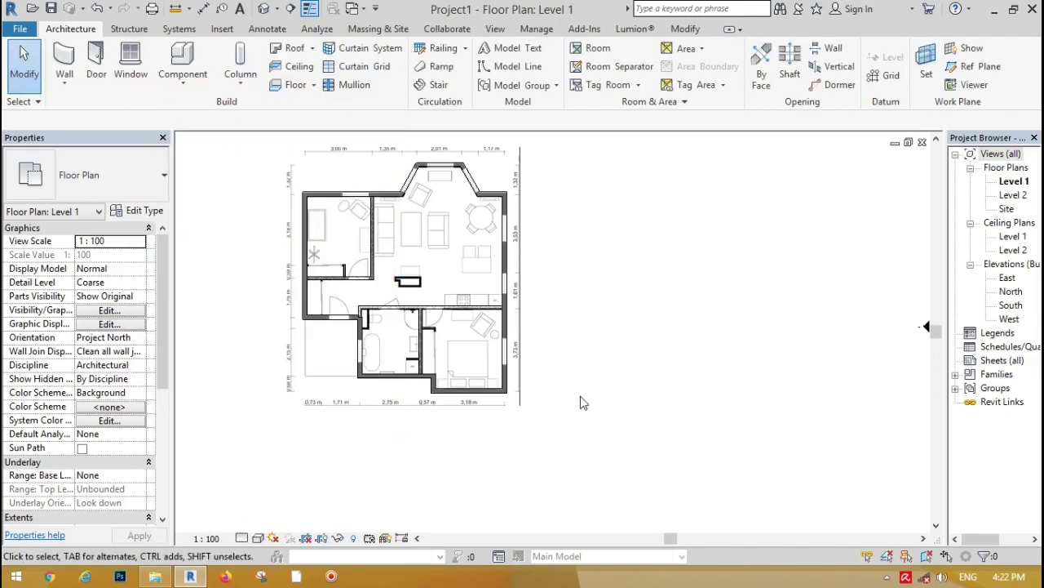
Place M_Single-Flush 0915 x 2134mm doors at the main entrance, the upper-left room and the bedroom openings
scroll(351, 187, "up", 3)
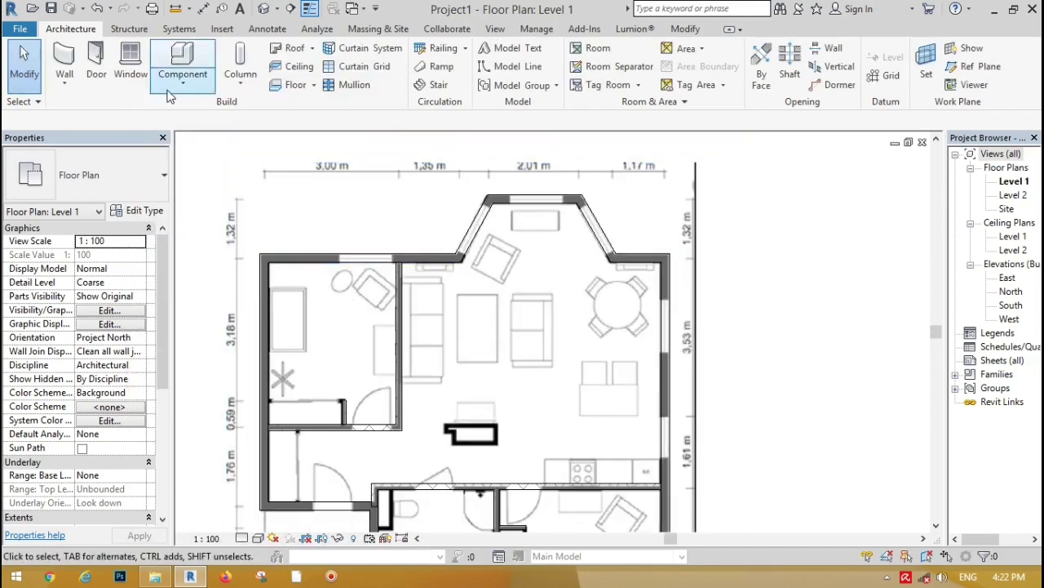
left_click(95, 64)
left_click(94, 140)
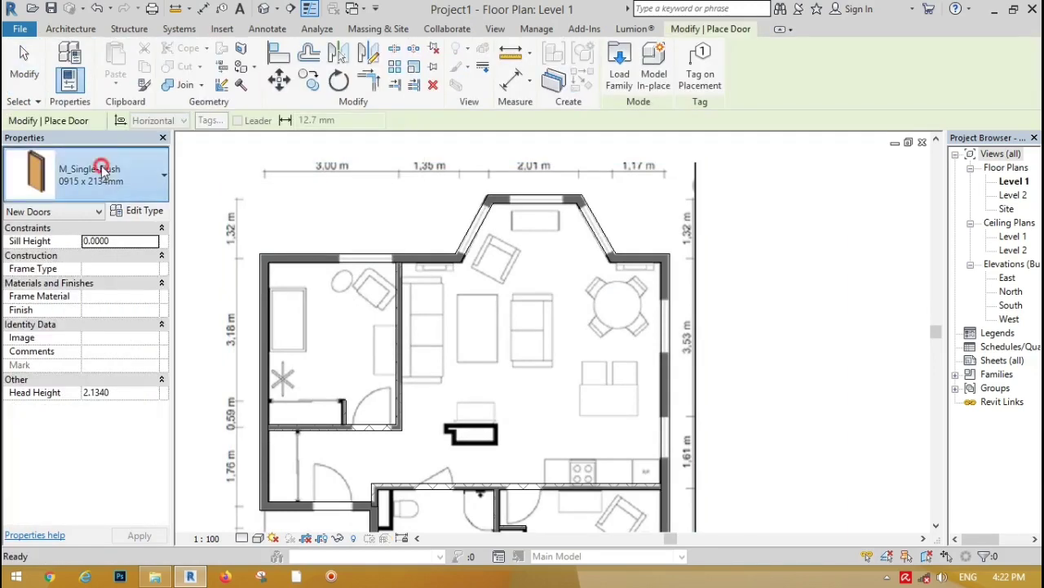
left_click(84, 370)
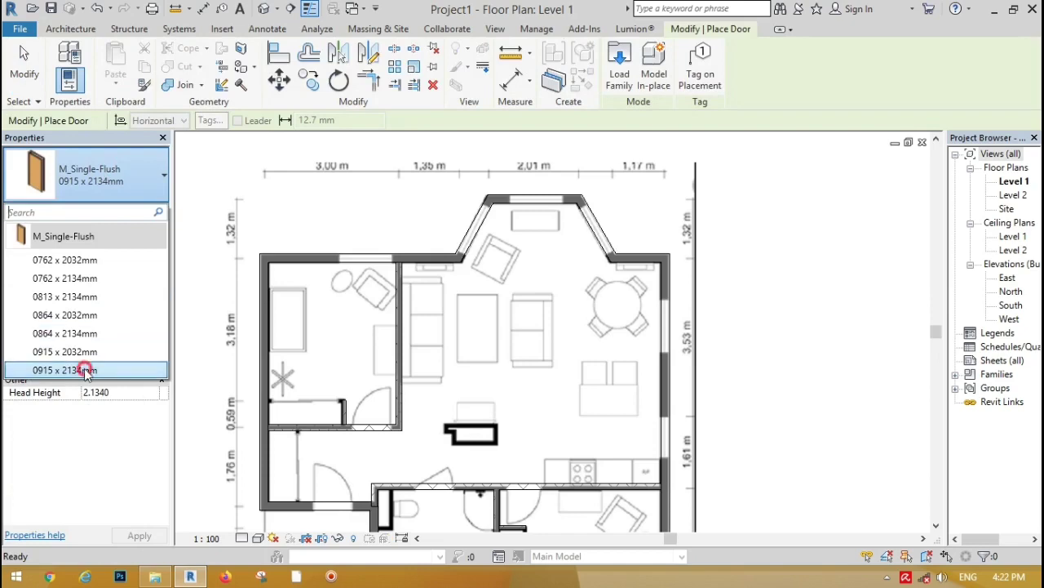
scroll(327, 319, "down", 2)
scroll(352, 481, "up", 3)
scroll(338, 432, "up", 1)
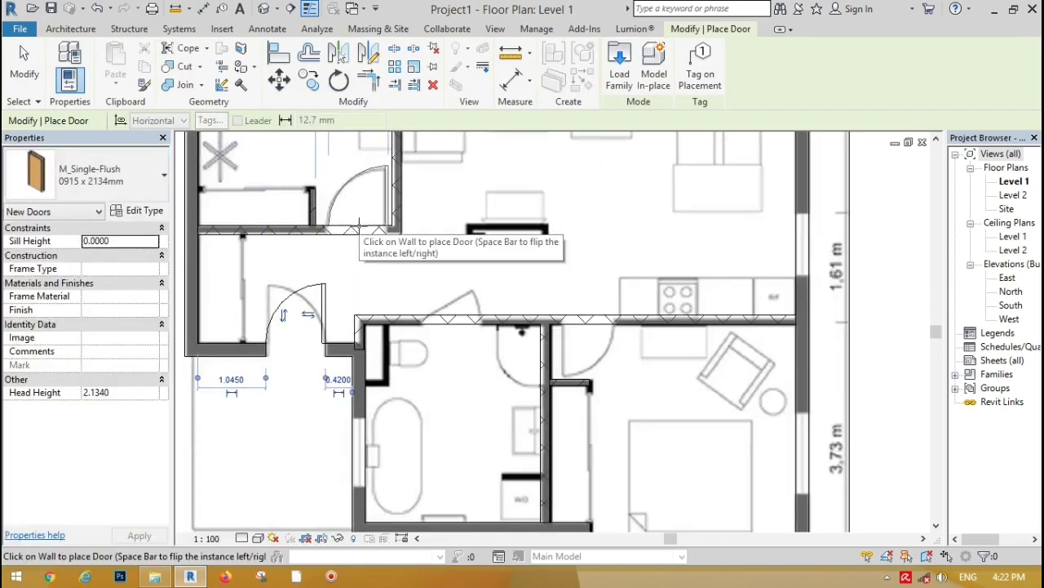
left_click(353, 231)
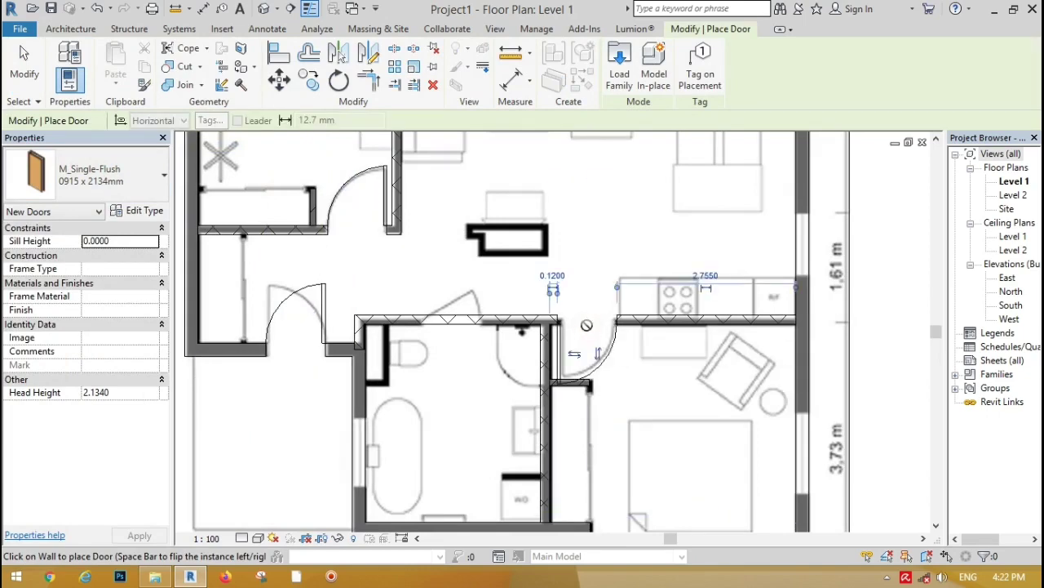
scroll(400, 324, "down", 1)
Place an M_Single-Flush 0762 x 2032mm door at the bathroom opening and end the Door command
left_click(104, 189)
scroll(65, 193, "up", 2)
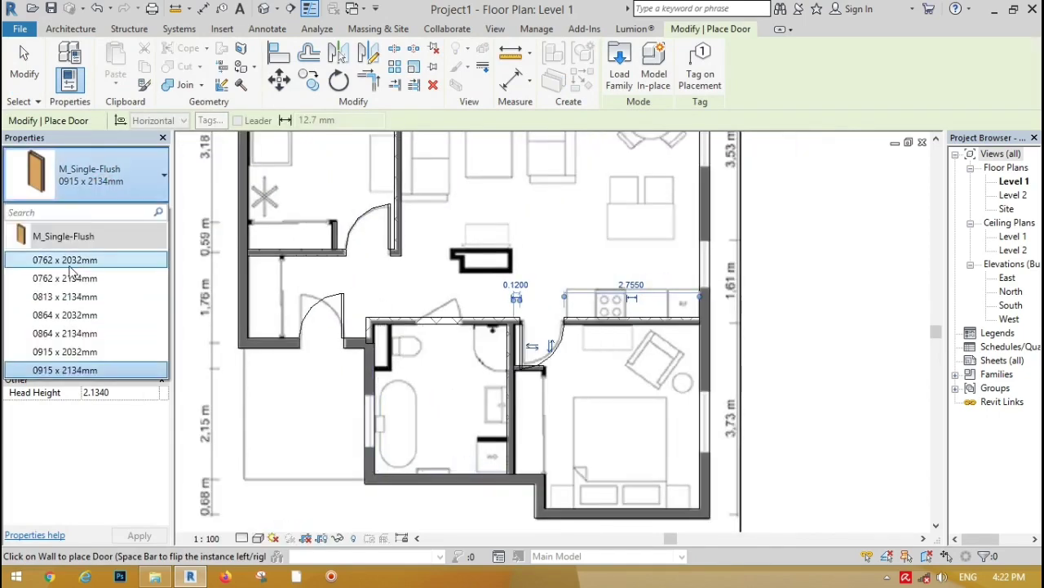
left_click(65, 193)
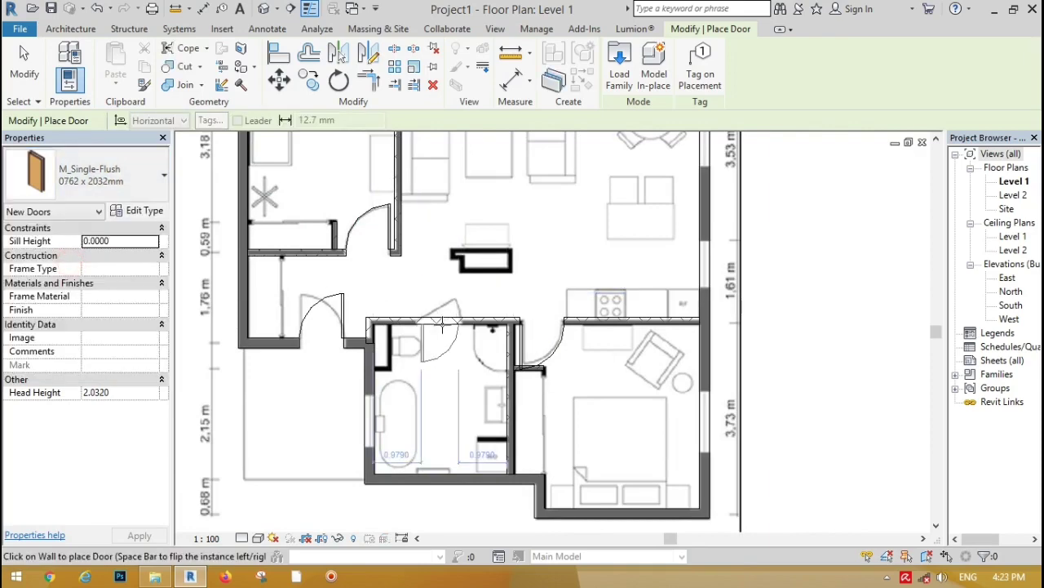
left_click(442, 325)
key("Escape")
key("Escape")
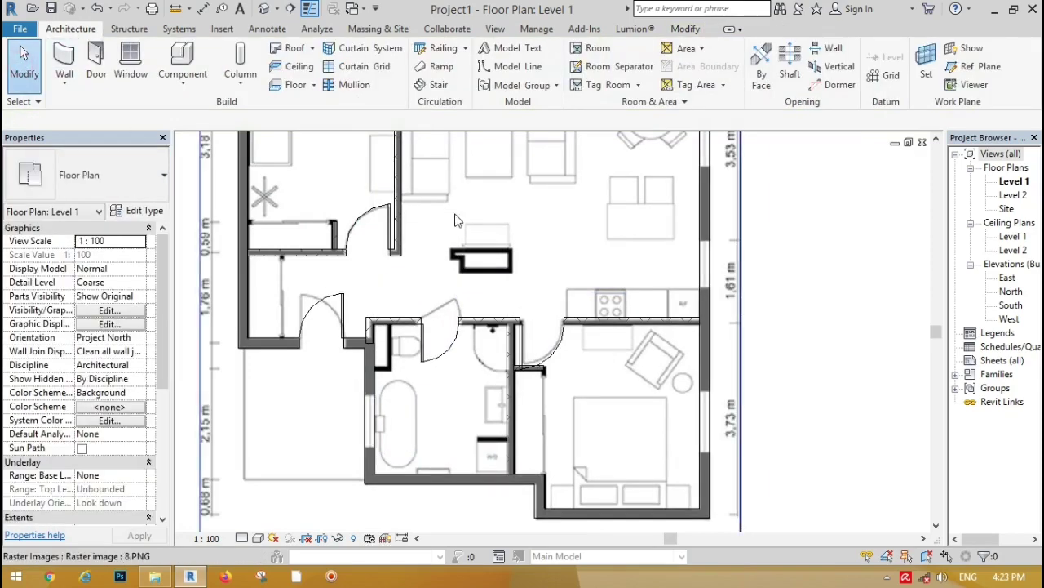
Flip the hand of the entrance door so its hinge side matches the plan image
scroll(341, 209, "up", 1)
scroll(341, 210, "down", 1)
left_click(310, 319)
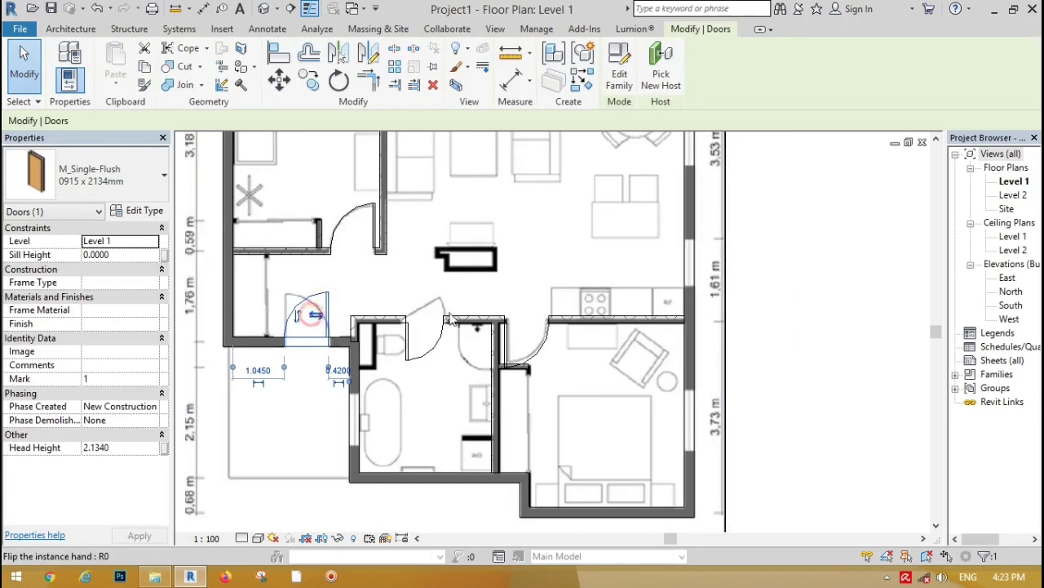
key("space")
key("Escape")
Move the bedroom closet's short partition down to about 1.02 m below the bedroom's upper partition, clearing the door swing
scroll(537, 344, "up", 1)
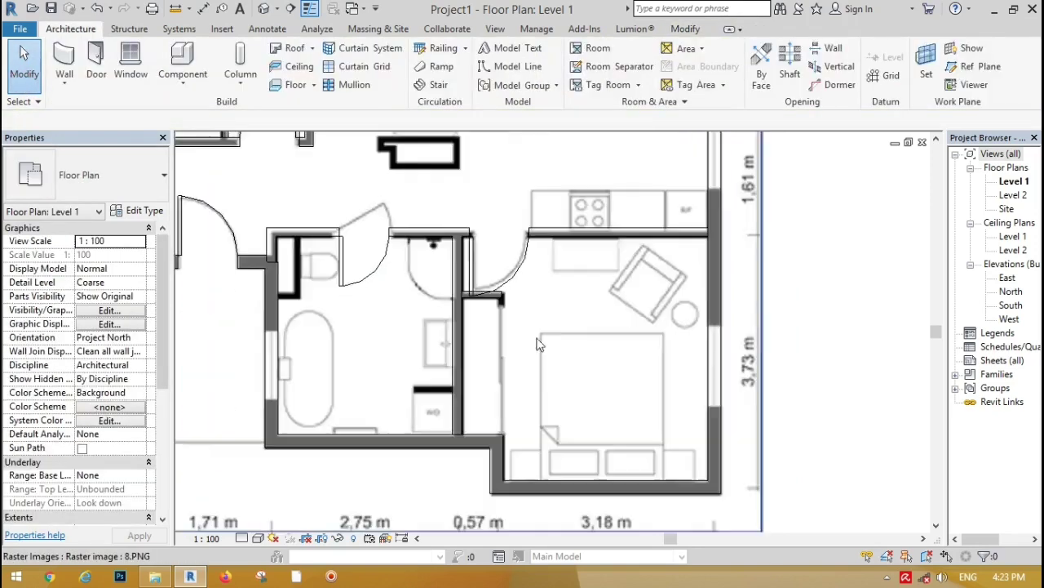
scroll(537, 344, "up", 2)
left_click(459, 294)
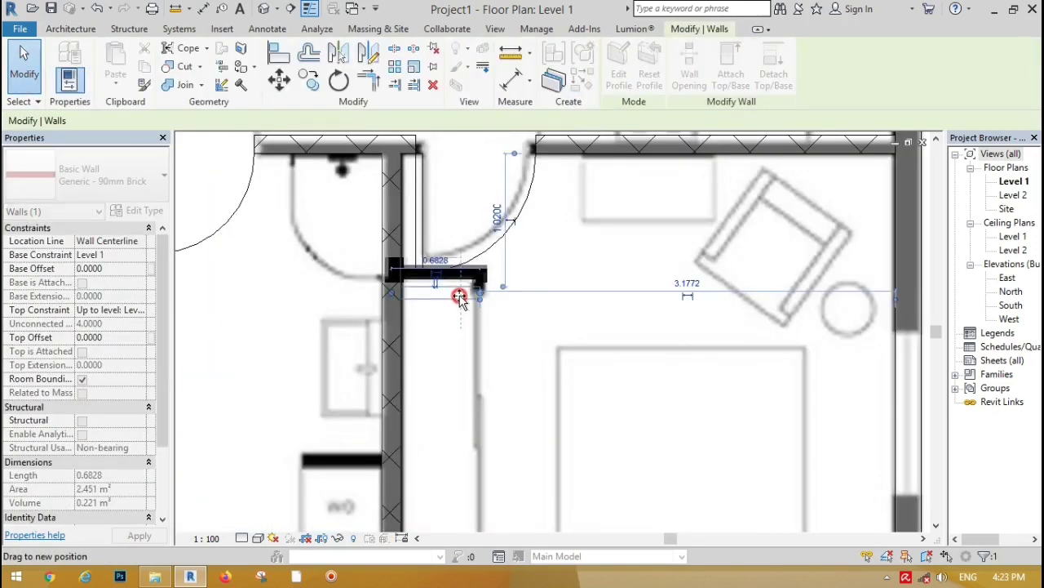
left_click(541, 338)
scroll(455, 308, "down", 6)
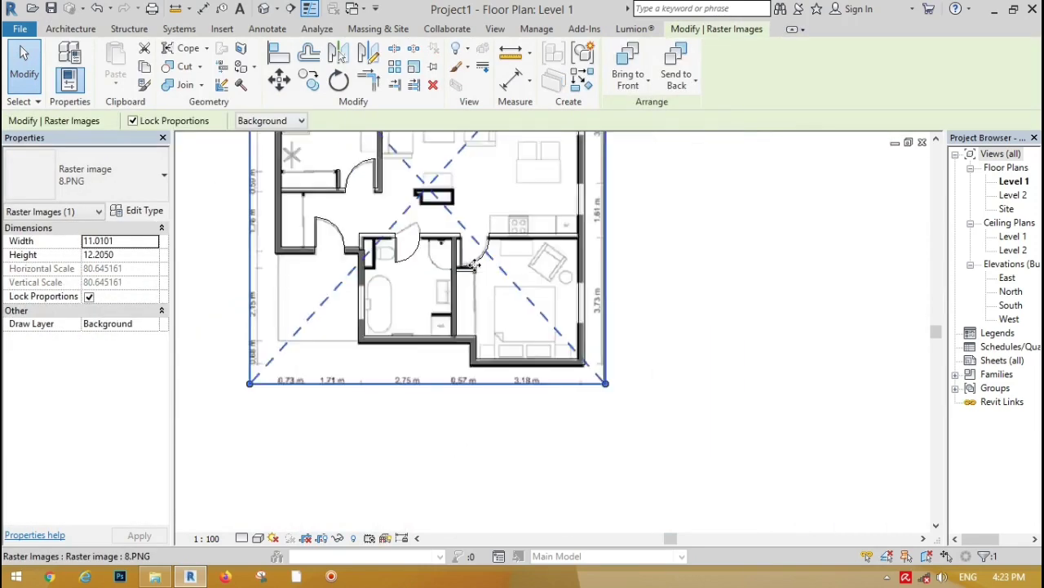
scroll(423, 302, "up", 3)
scroll(433, 351, "down", 2)
scroll(449, 173, "up", 2)
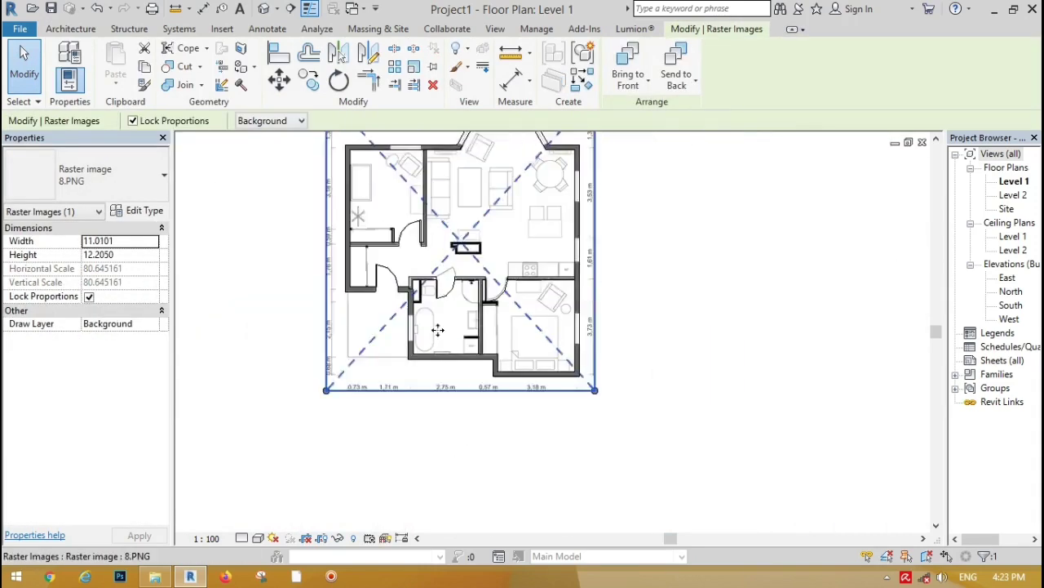
scroll(436, 339, "down", 2)
scroll(530, 160, "up", 1)
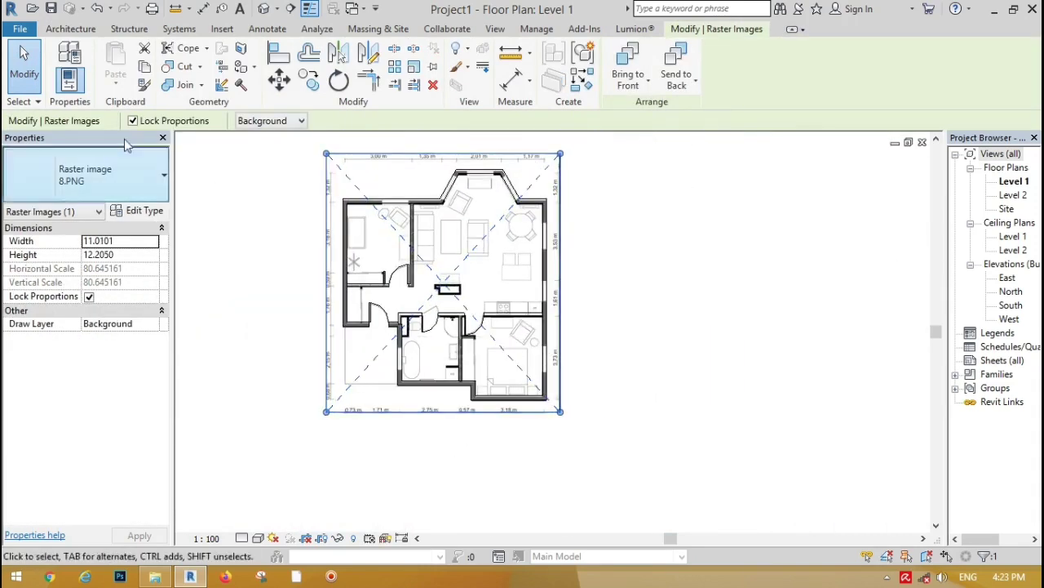
left_click(23, 65)
Start a Generic 150mm floor with Pick Lines and pick the outer edges of the left, top, bay and right exterior walls
scroll(371, 229, "up", 2)
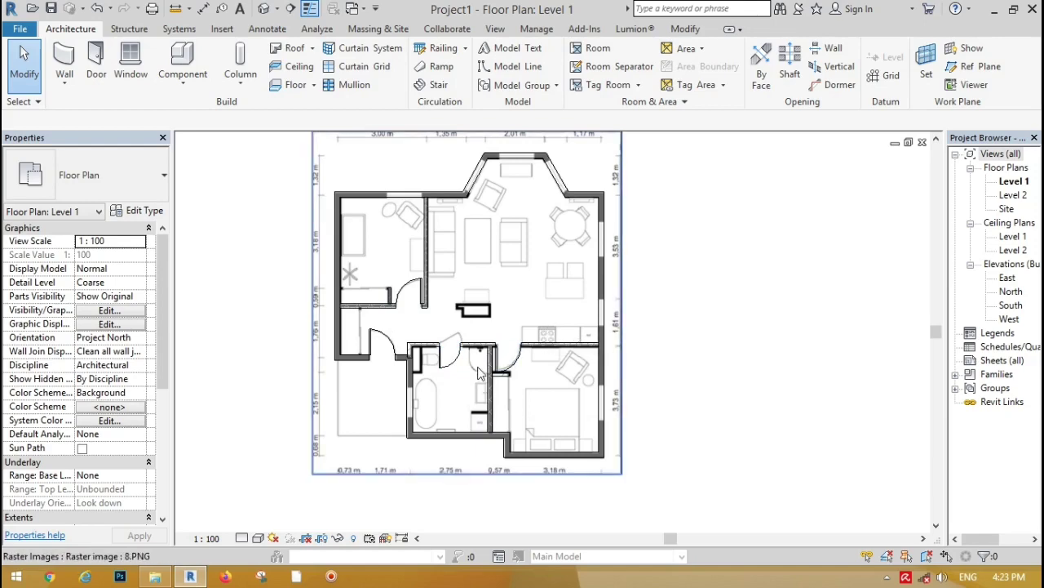
left_click(283, 88)
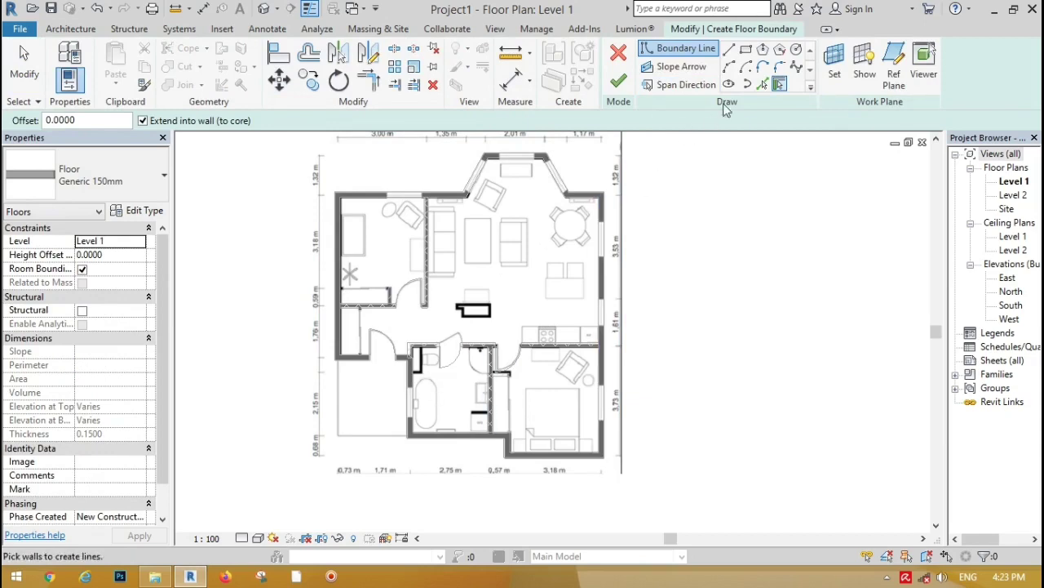
left_click(763, 84)
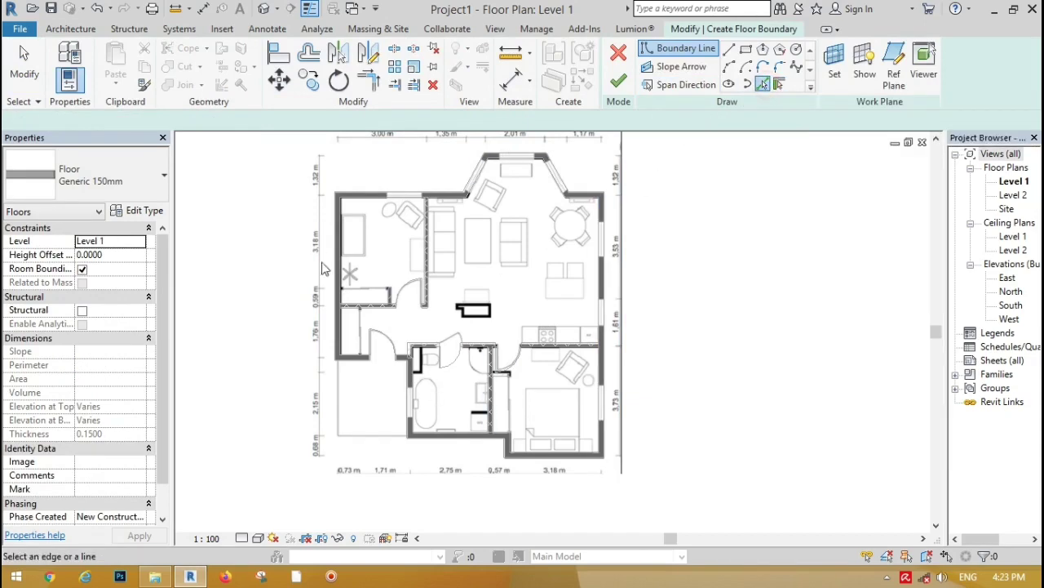
left_click(387, 194)
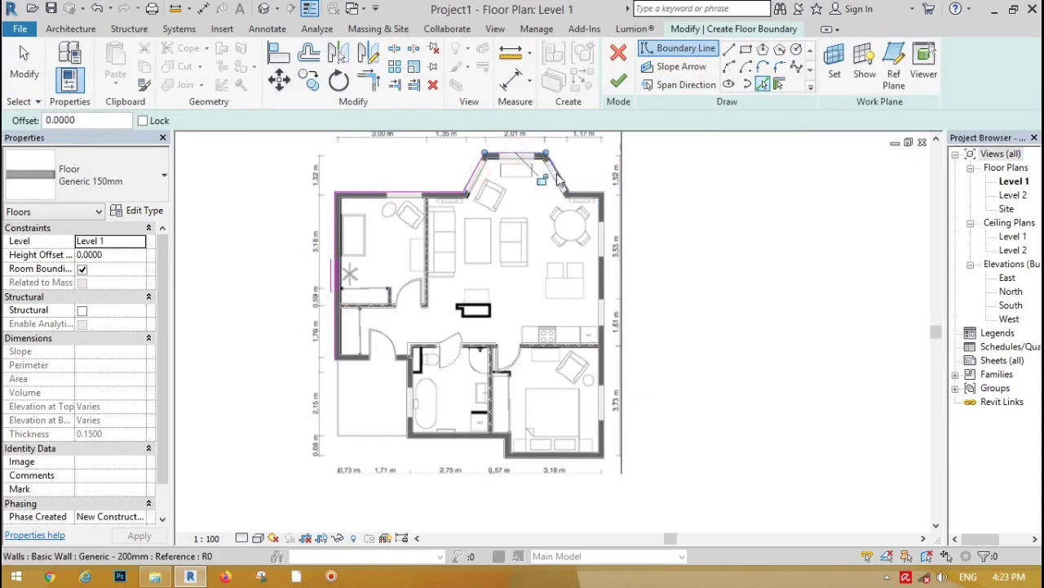
scroll(586, 196, "up", 3)
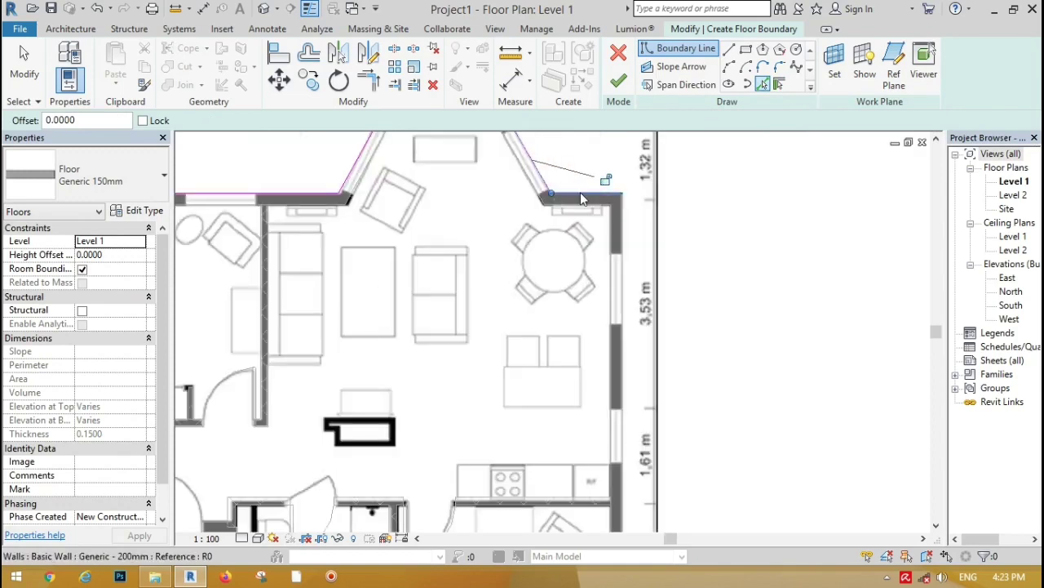
scroll(547, 506, "down", 4)
Pick the outer edges of the bedroom's bottom, the bathroom's exterior and the entrance walls for the floor boundary
scroll(551, 420, "up", 3)
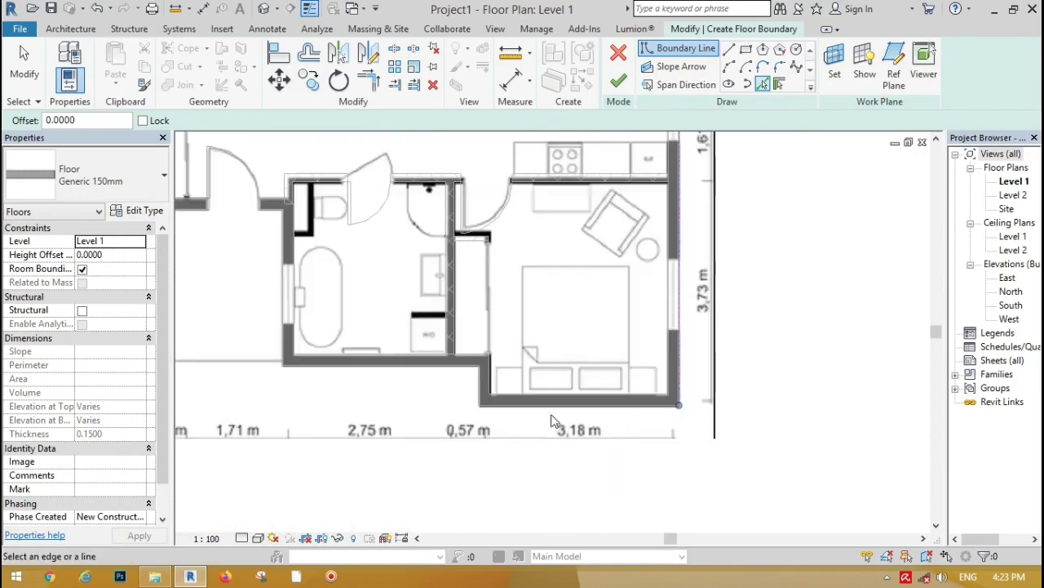
left_click(477, 390)
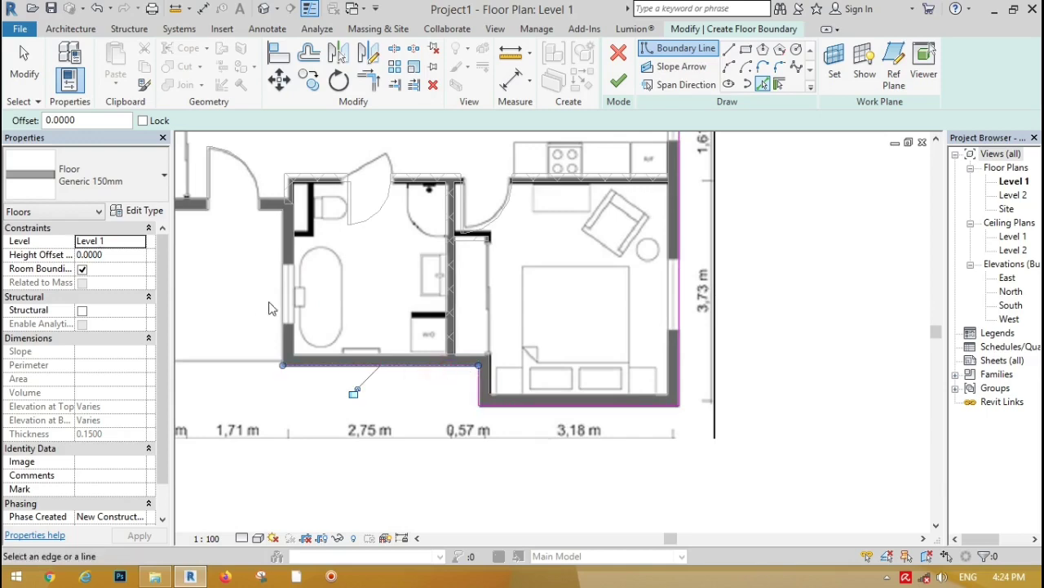
scroll(370, 316, "down", 4)
scroll(244, 261, "up", 3)
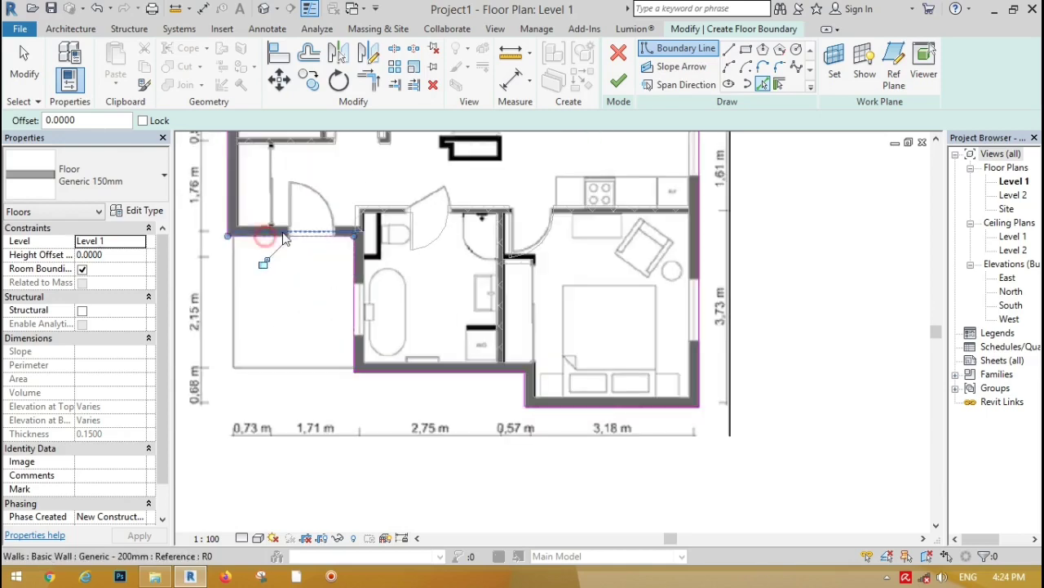
Trim the floor boundary corners closed with Trim/Extend to Corner and finish the Generic 150mm floor
left_click(368, 79)
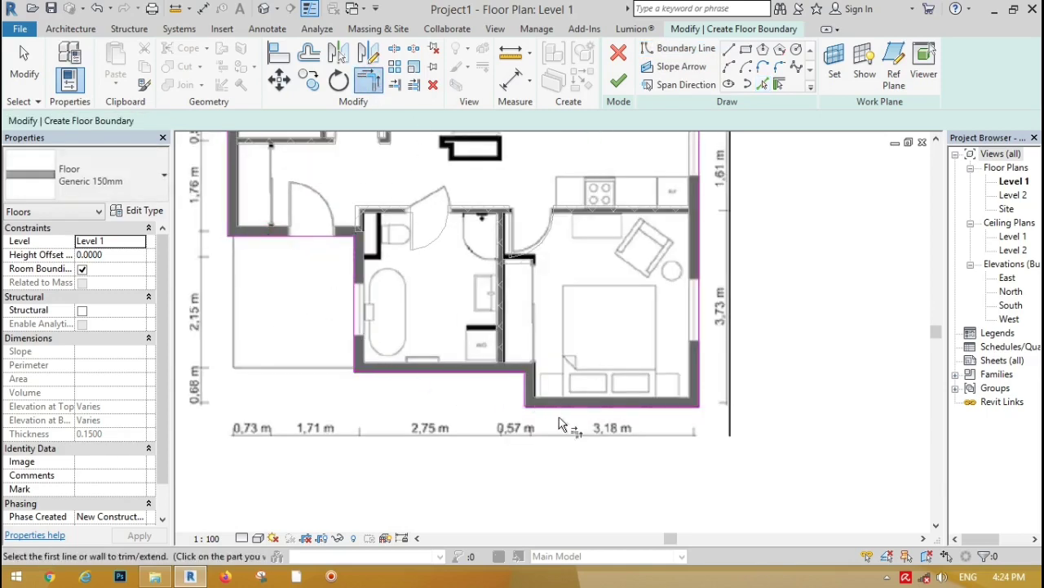
scroll(560, 420, "down", 6)
scroll(535, 212, "up", 4)
scroll(501, 181, "down", 1)
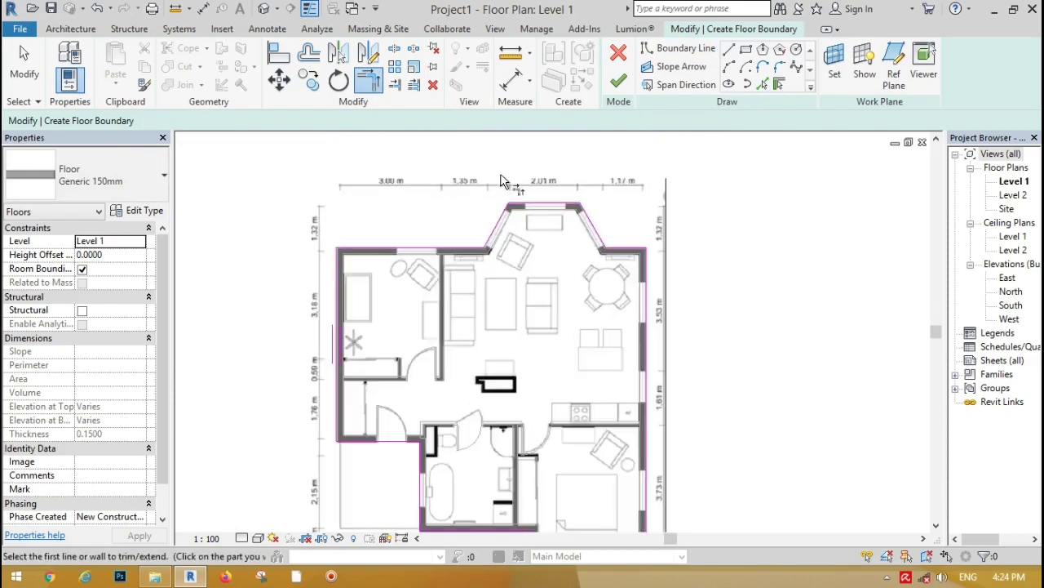
scroll(356, 232, "down", 1)
left_click(618, 83)
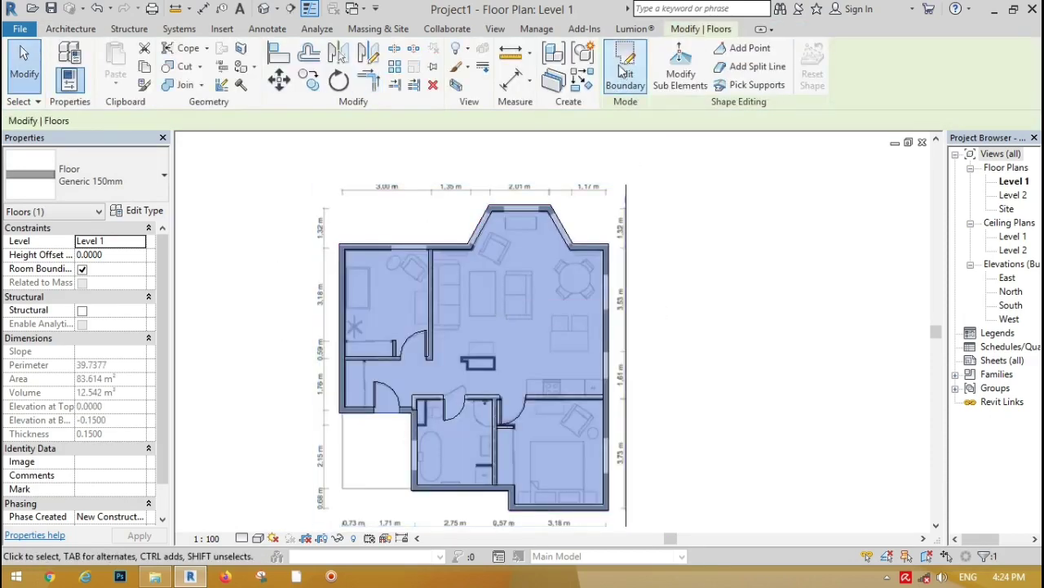
Edit the floor's boundary and sketch a rectangular cut-out over the kitchen area between the bedroom's upper partition and the right exterior wall
left_click(625, 74)
left_click(755, 55)
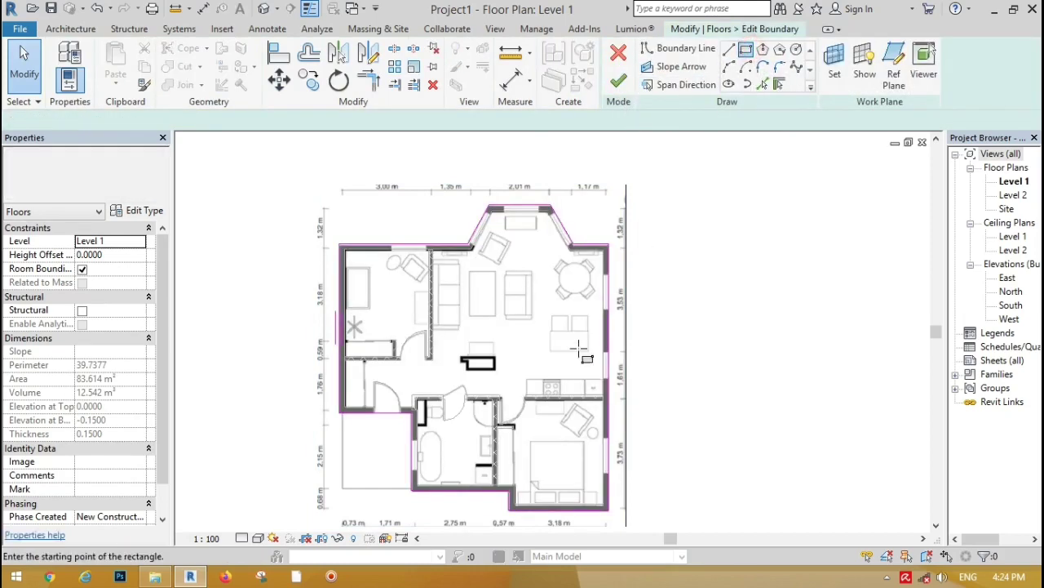
scroll(534, 390, "up", 3)
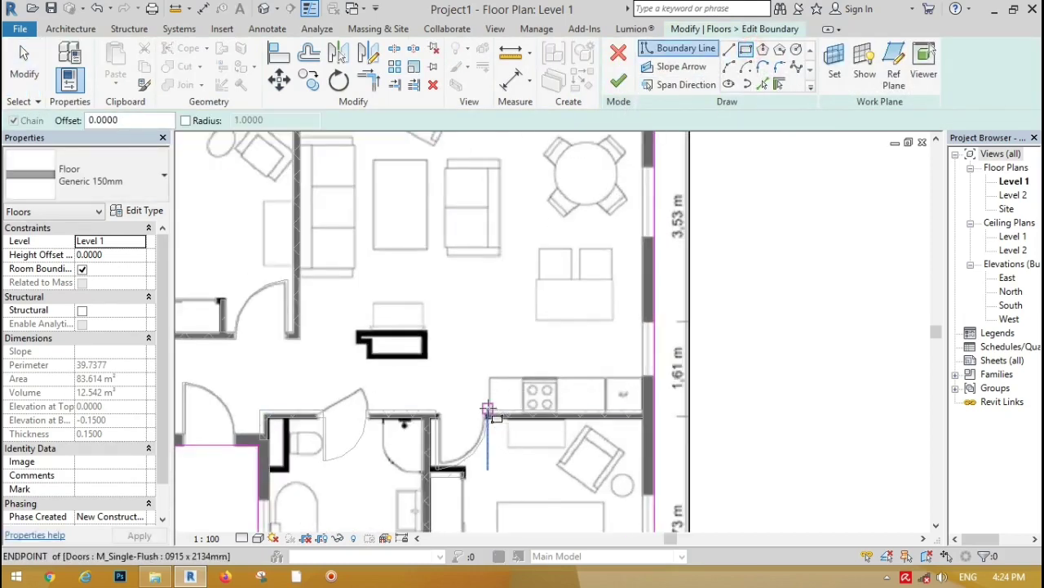
left_click(644, 321)
Sketch a rectangular cut-out along the bathroom's inner wall faces and finish the floor's boundary edit
scroll(645, 320, "down", 3)
scroll(537, 424, "up", 4)
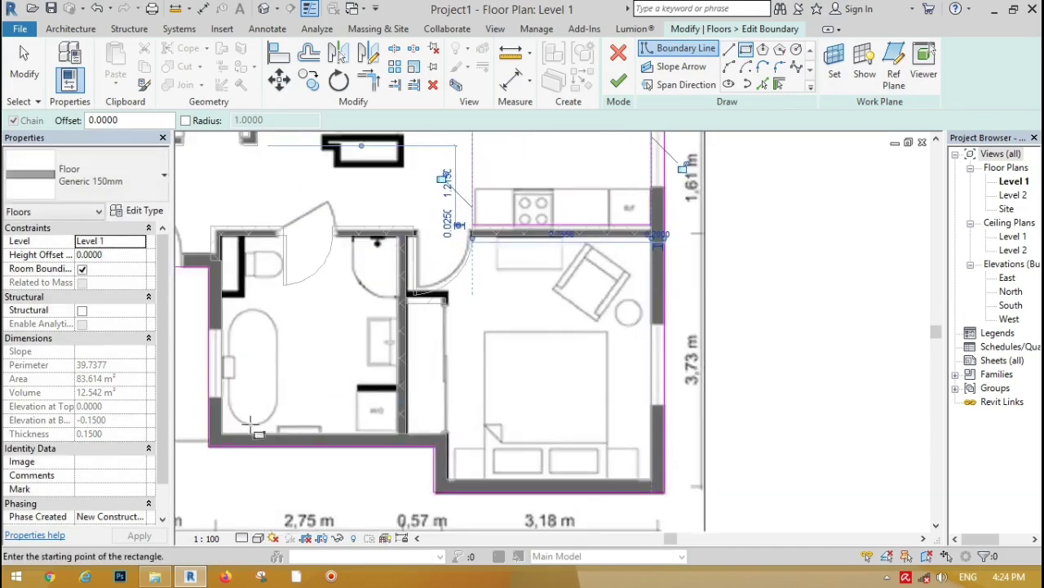
left_click(221, 434)
left_click(397, 236)
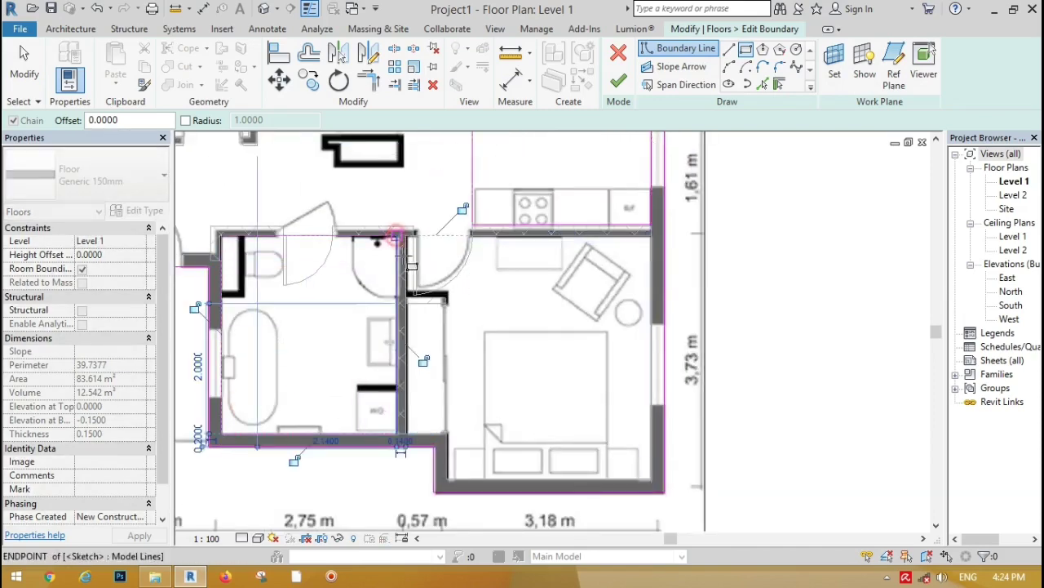
left_click(618, 82)
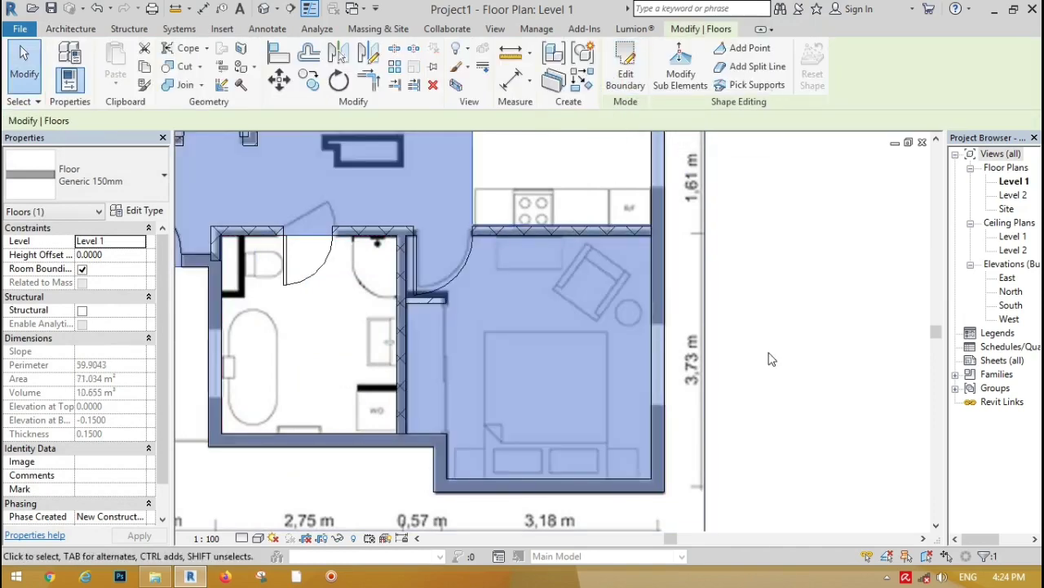
Change the main floor with the kitchen and bathroom cut-outs to a floor type 0.241 m thick
left_click(114, 191)
left_click(82, 481)
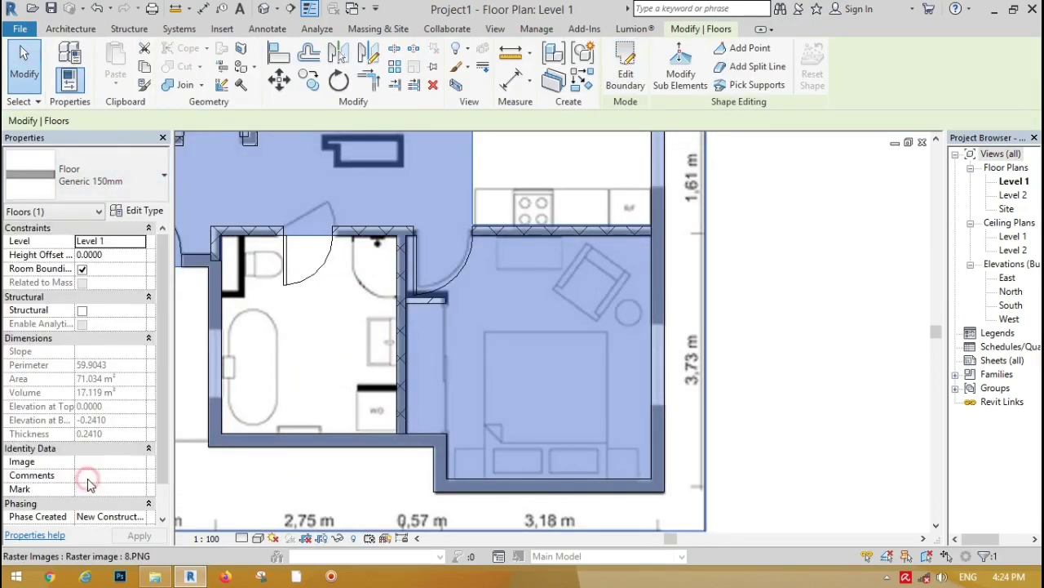
left_click(762, 366)
scroll(371, 304, "down", 2)
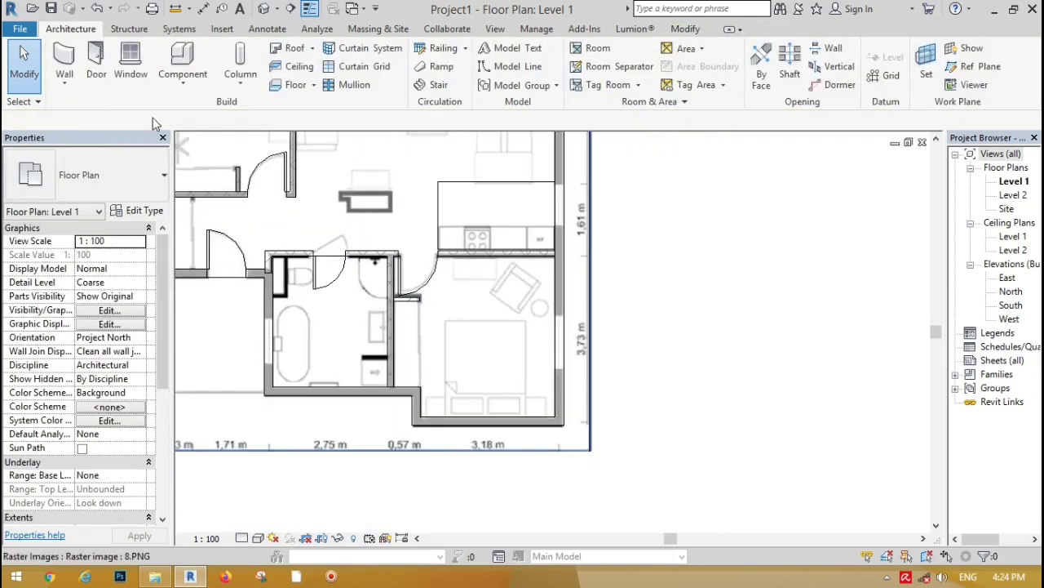
Start a new Generic 150mm floor and assign Tile, Mosaic, Gray from the Autodesk Materials to the type's structure layer
scroll(531, 280, "down", 2)
left_click(291, 84)
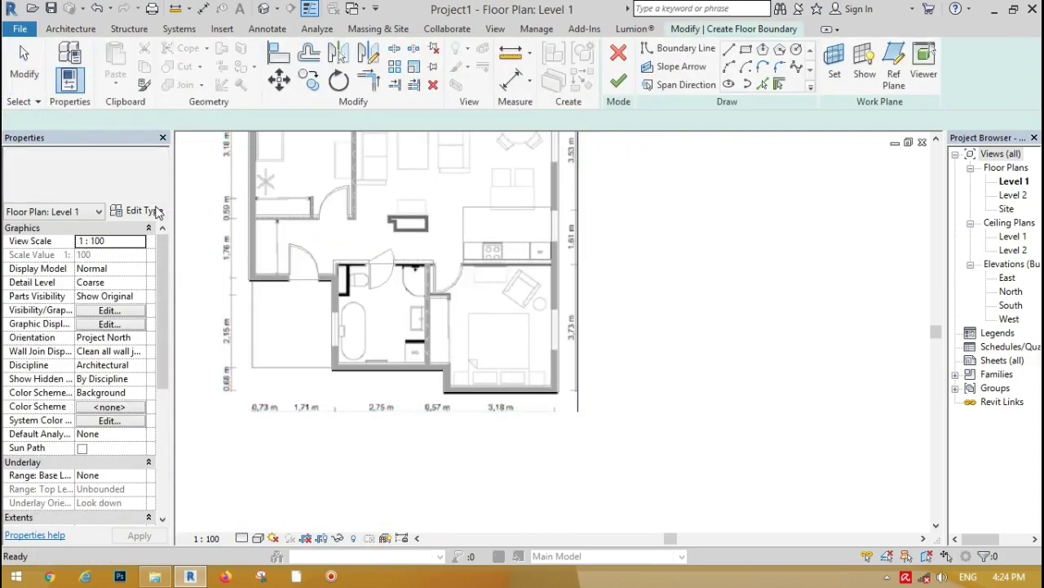
left_click(144, 212)
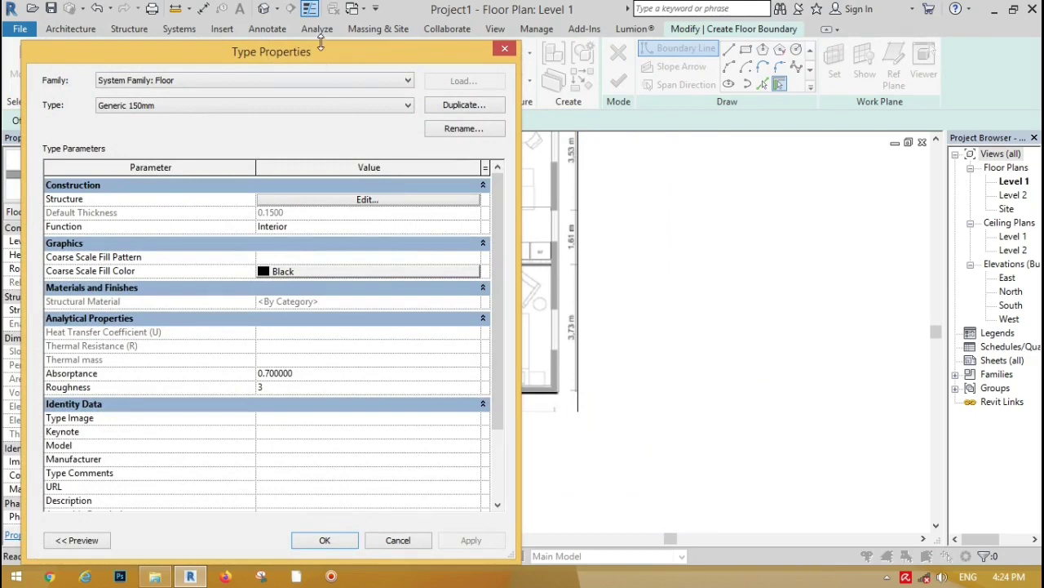
left_click_drag(320, 55, 539, 77)
left_click(587, 223)
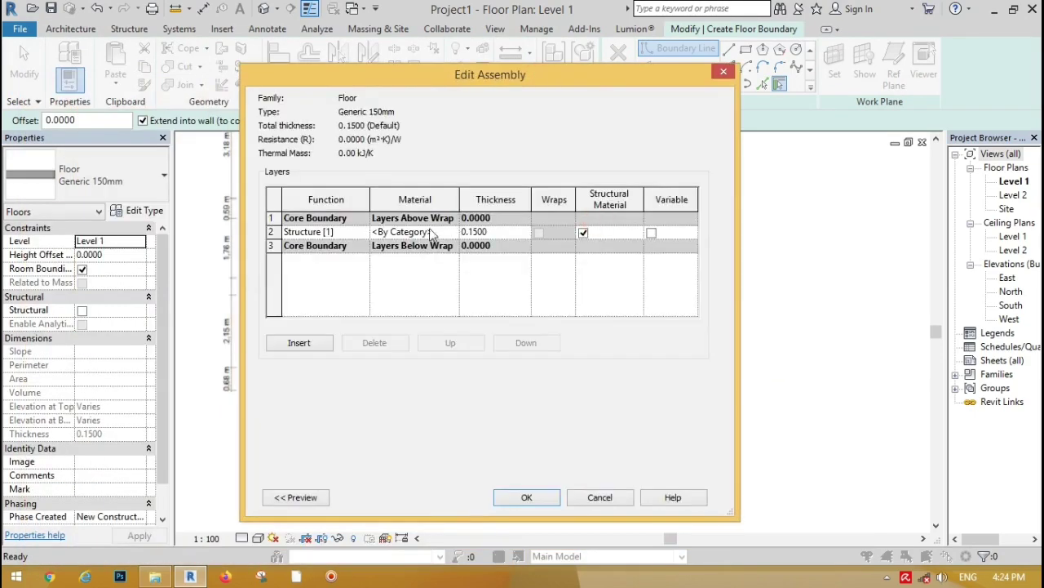
left_click(455, 232)
left_click(455, 233)
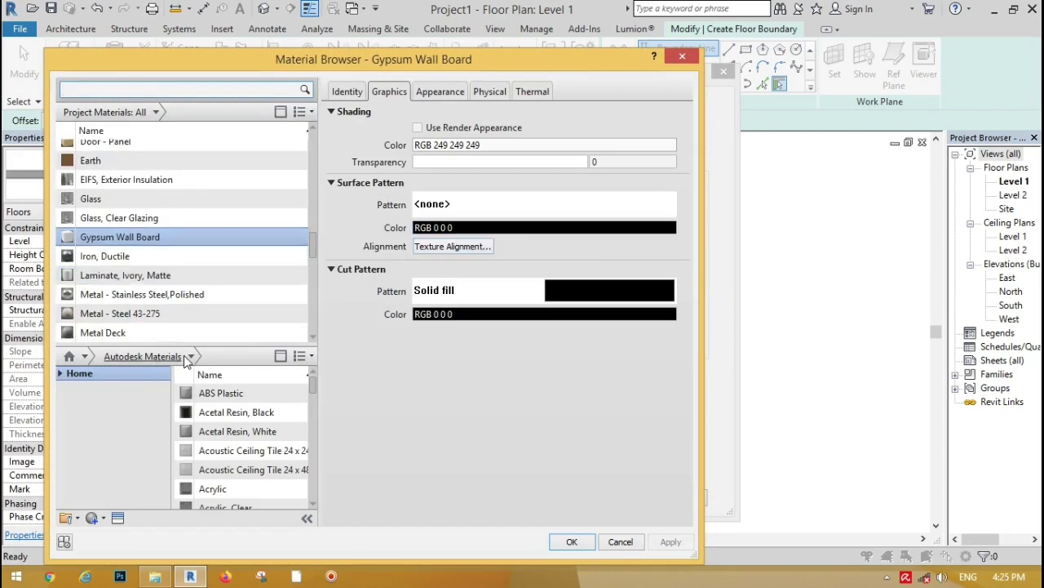
left_click(192, 357)
left_click(123, 566)
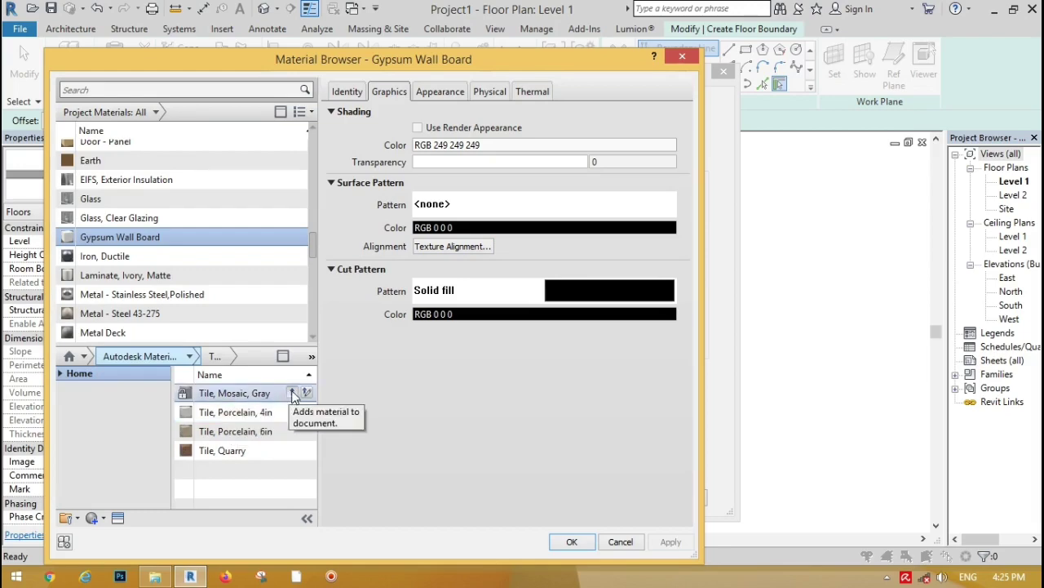
left_click(292, 393)
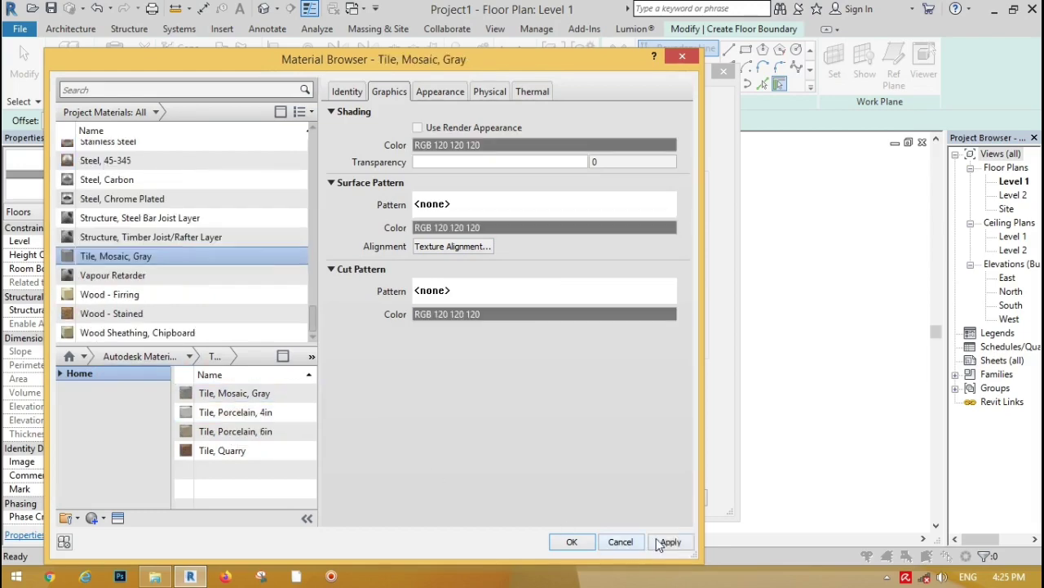
left_click(576, 542)
left_click(527, 500)
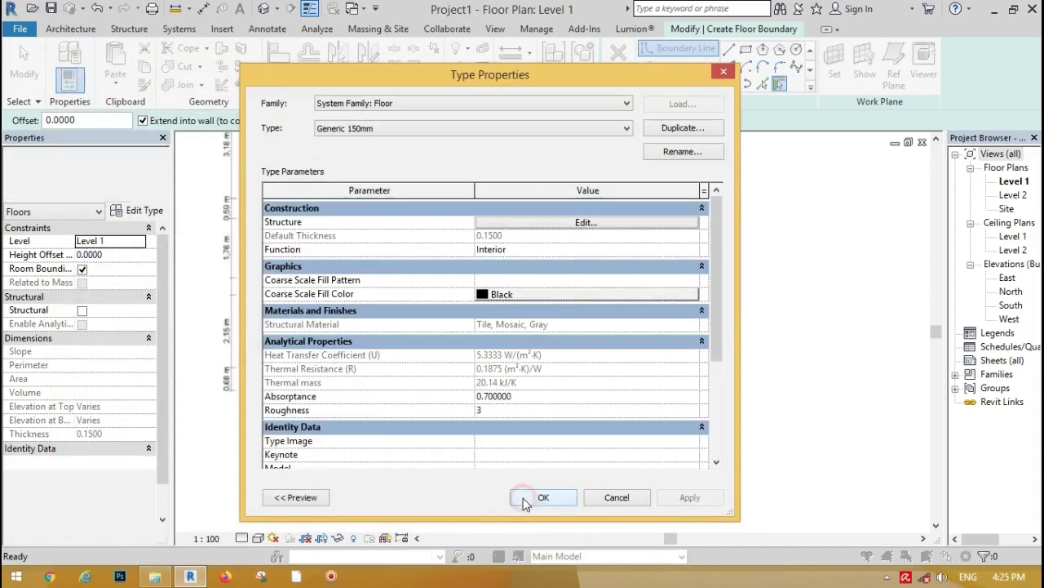
left_click(546, 498)
Sketch a 2.69 by 3.05 m rectangular floor boundary along the bathroom's inner wall faces
scroll(426, 259, "up", 2)
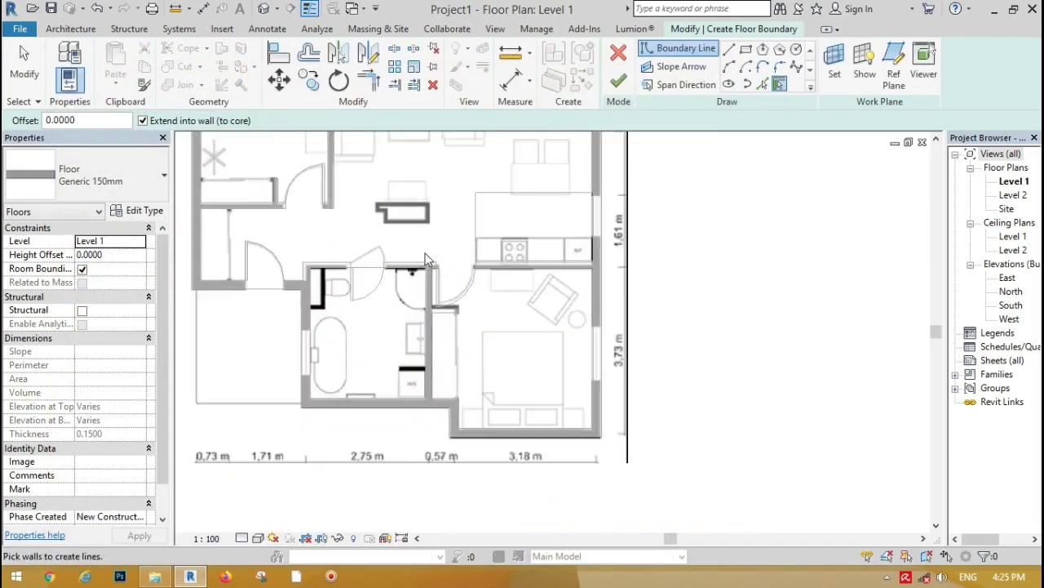
left_click(746, 49)
scroll(347, 298, "up", 2)
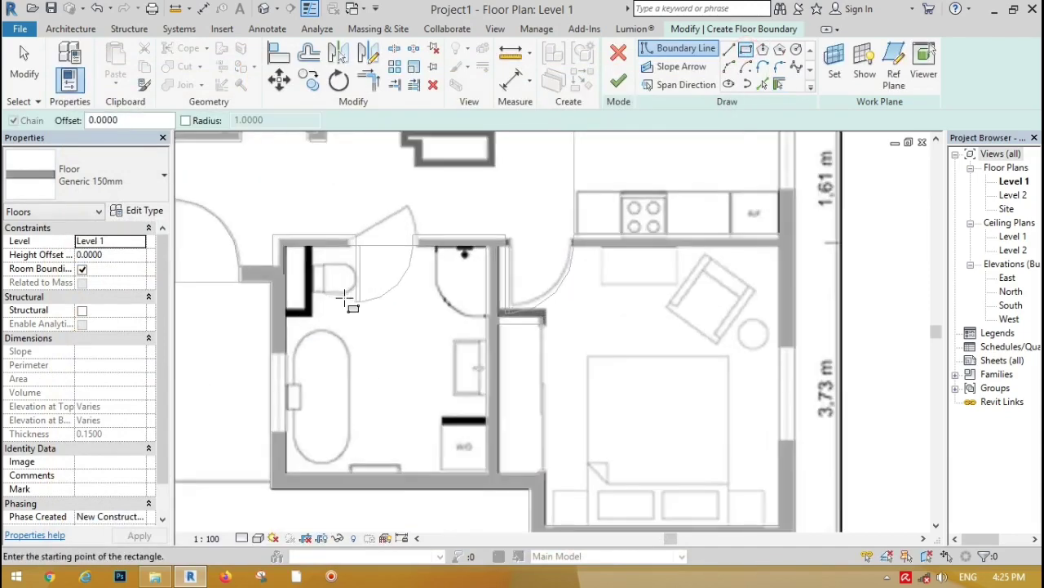
left_click(488, 245)
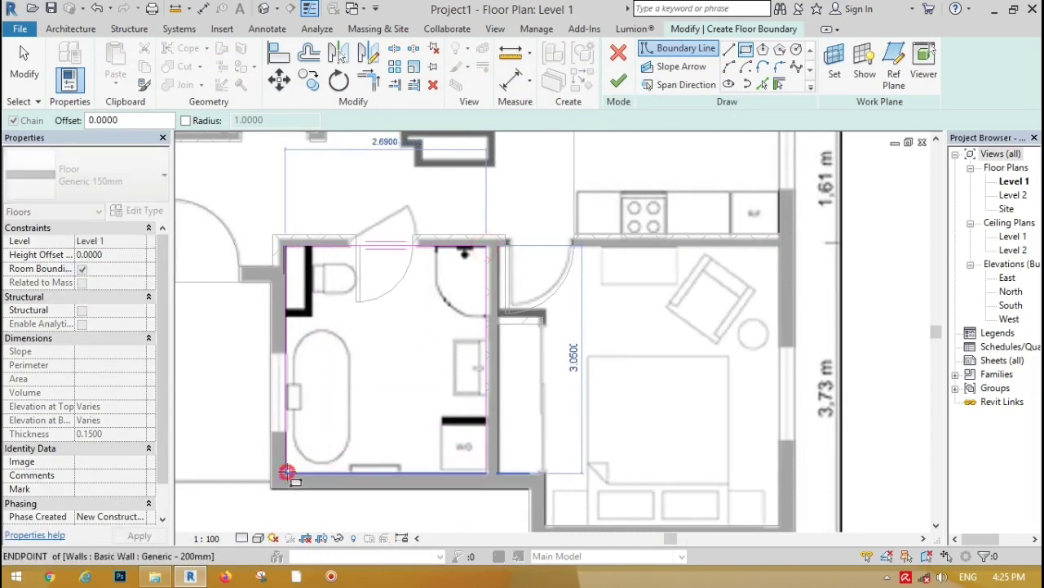
left_click(286, 472)
Sketch a rectangular boundary of about 2.755 by 1.588 m over the kitchen opening and finish the tiled floor
scroll(286, 471, "down", 1)
scroll(489, 221, "up", 1)
left_click(438, 245)
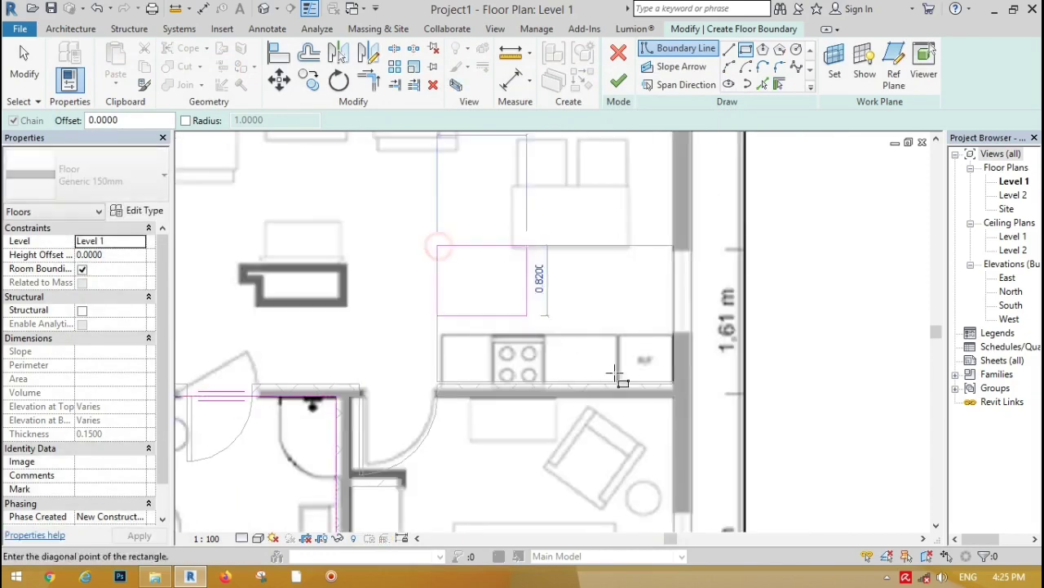
left_click(674, 382)
key("Escape")
key("Escape")
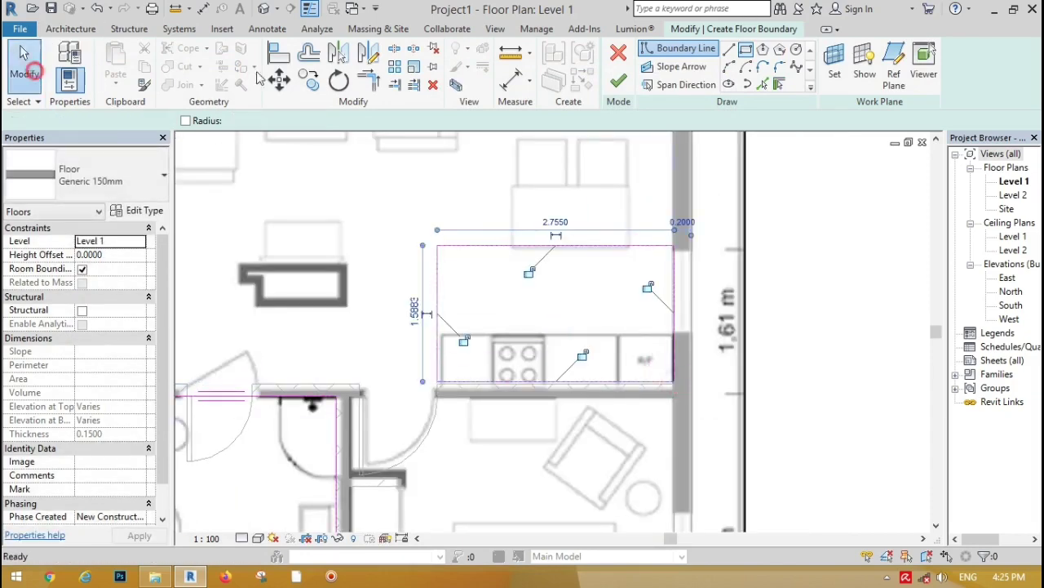
left_click(619, 88)
left_click(824, 331)
Place an M_Window-Casement-Double 1400 x 1800mm in the top wall of the upper-left room, 1.49 m from its left wall
scroll(454, 275, "down", 4)
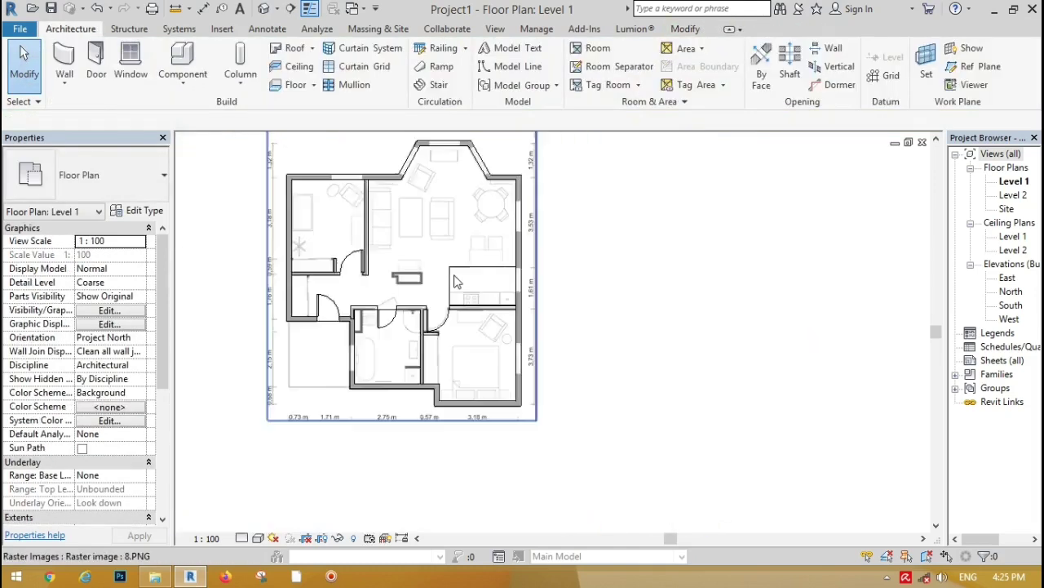
scroll(364, 191, "up", 4)
left_click(130, 65)
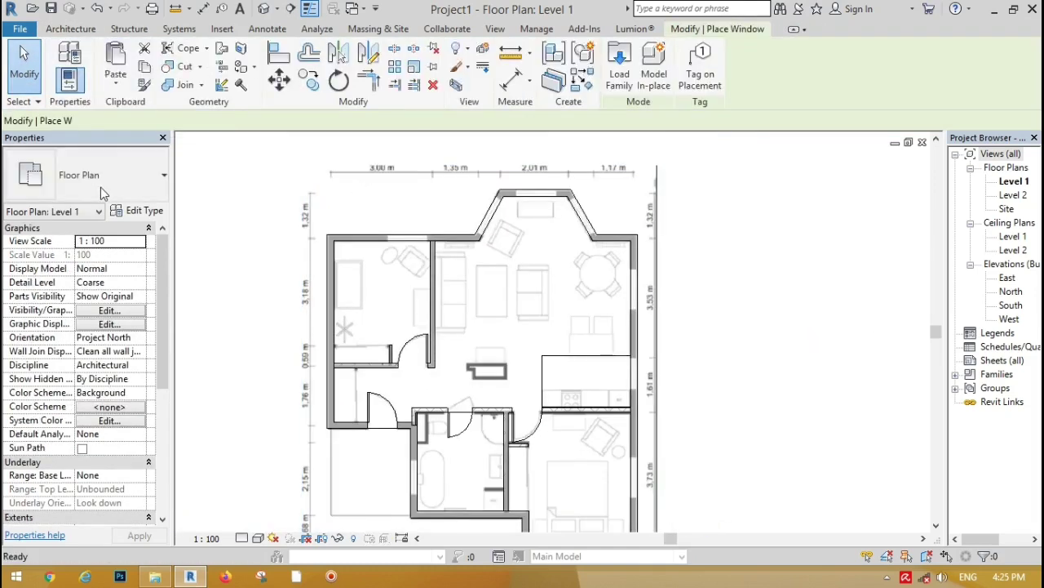
left_click(103, 177)
left_click(164, 372)
left_click(133, 174)
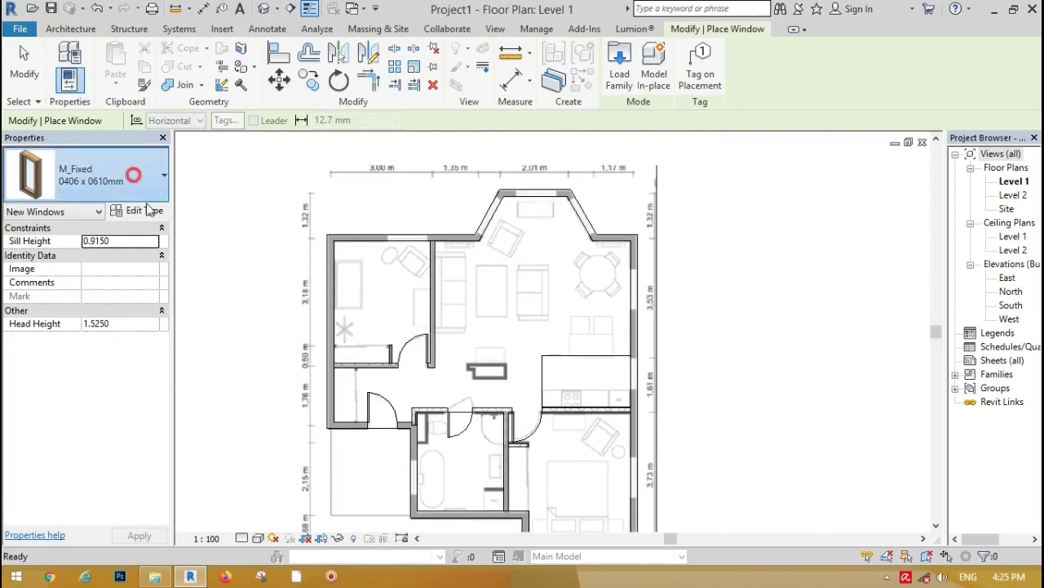
left_click_drag(167, 280, 168, 344)
left_click(65, 382)
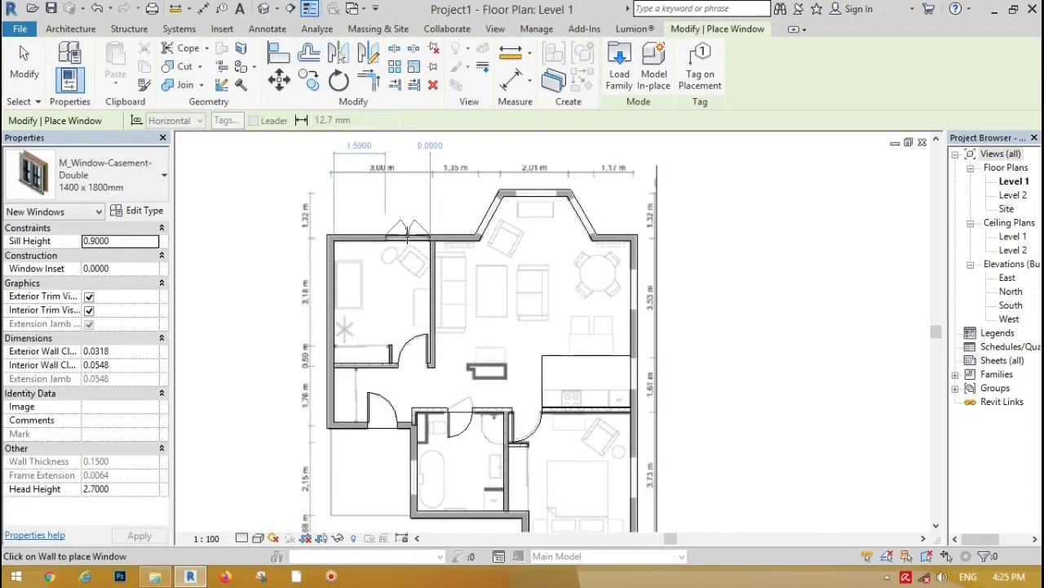
scroll(405, 236, "up", 4)
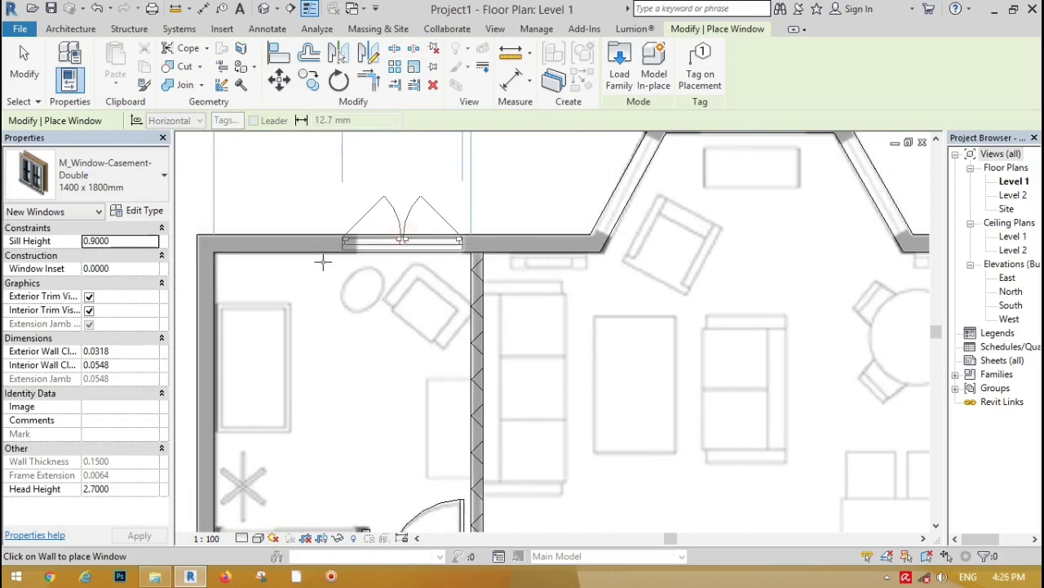
scroll(321, 262, "down", 3)
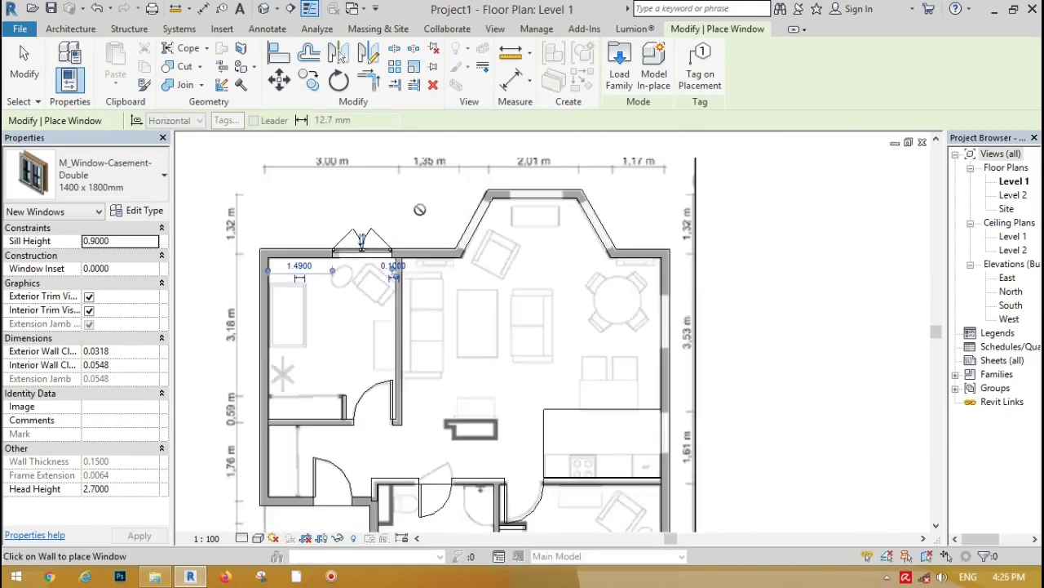
Place M_Window-Casement-Double 1200 x 1500mm windows in the left, top and right walls of the bay
left_click(90, 173)
left_click(72, 333)
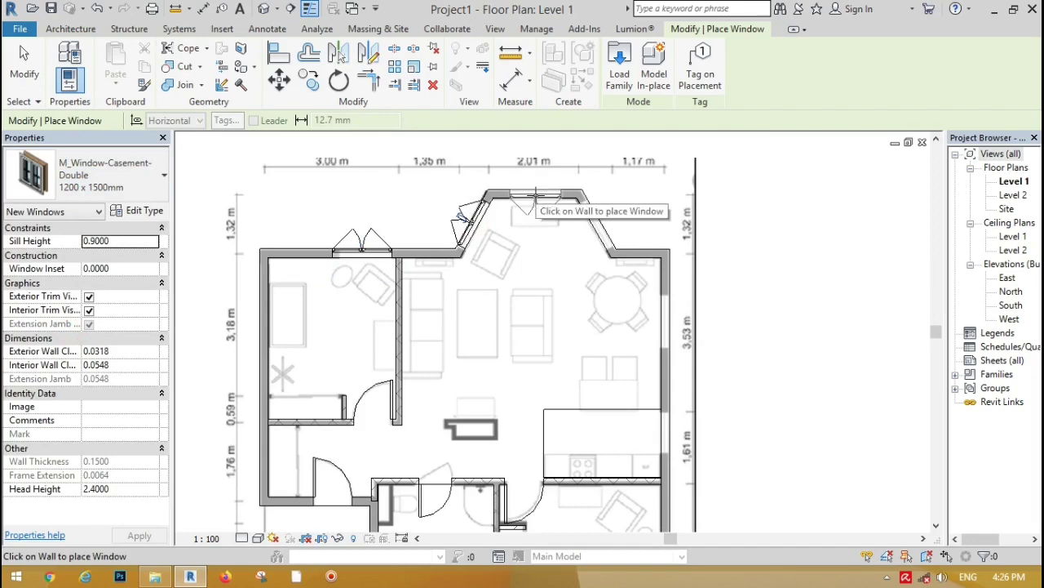
left_click(536, 191)
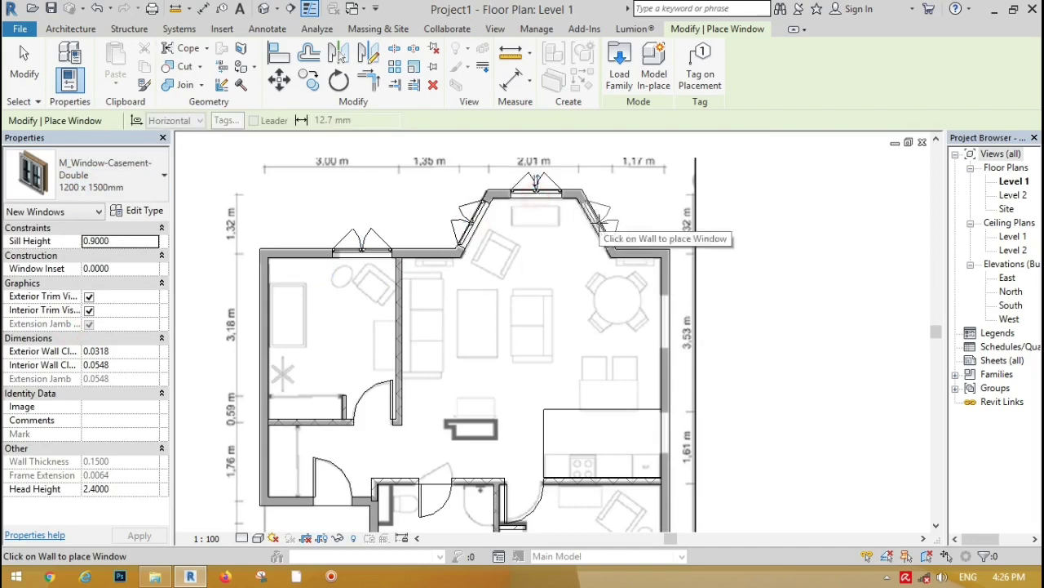
Place 1200 x 1500mm double casement windows in the right exterior wall, beside the round dining table and in the bedroom
scroll(672, 296, "up", 1)
middle_click_drag(671, 295, 574, 252)
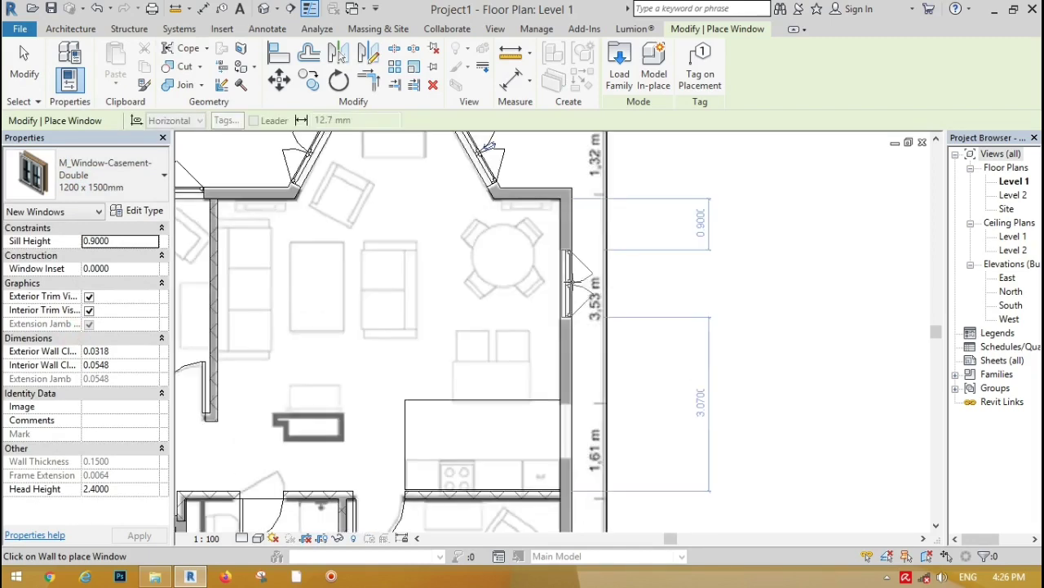
scroll(634, 273, "down", 3)
scroll(576, 310, "up", 3)
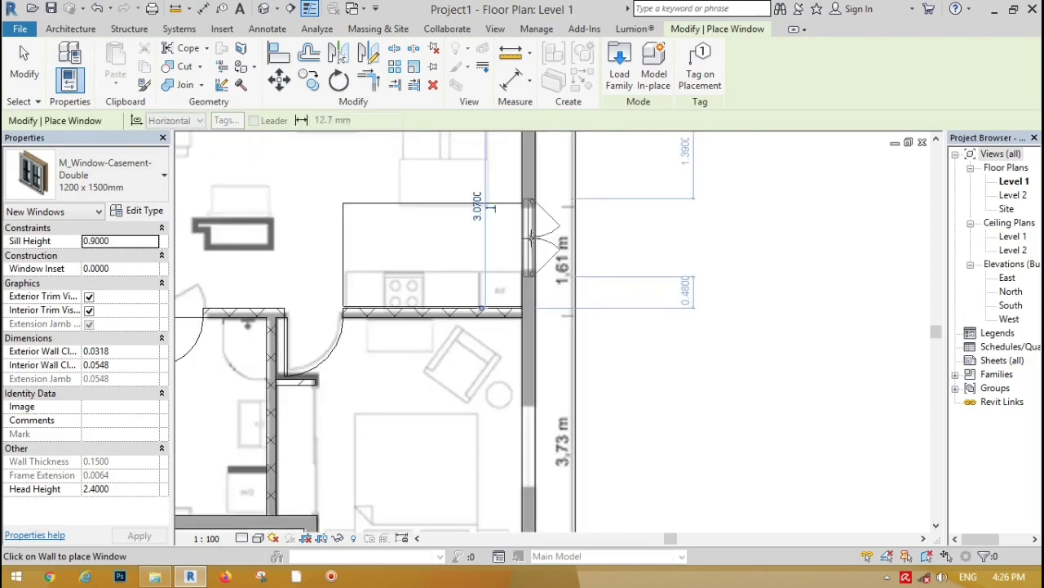
scroll(531, 237, "down", 5)
scroll(529, 349, "up", 4)
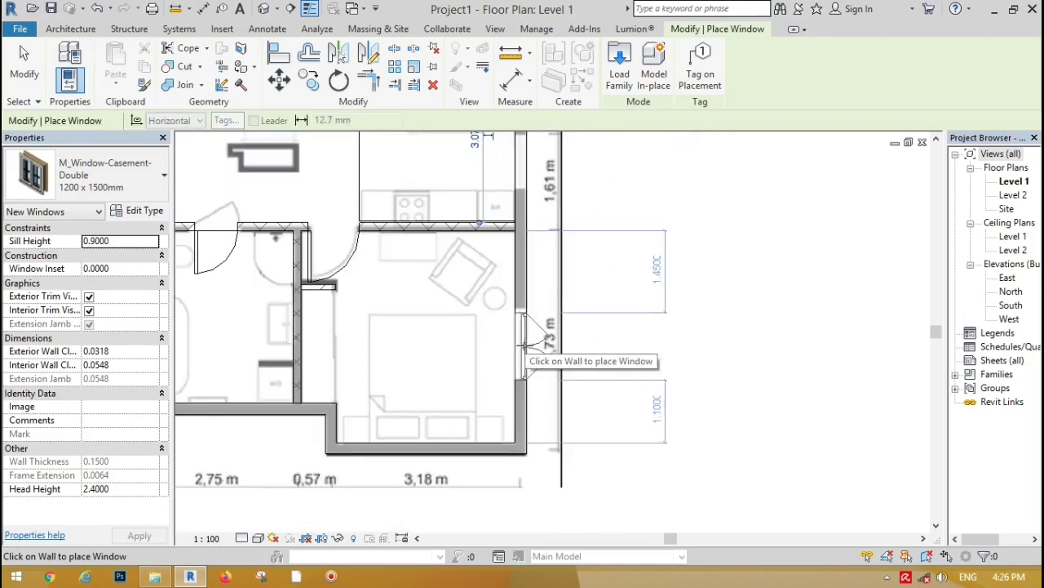
left_click(526, 345)
scroll(538, 342, "down", 3)
Place an M_Window-Casement-Double 1050 x 1350mm in the kitchen's right exterior wall, 0.5 m above the kitchen's lower wall
left_click(110, 178)
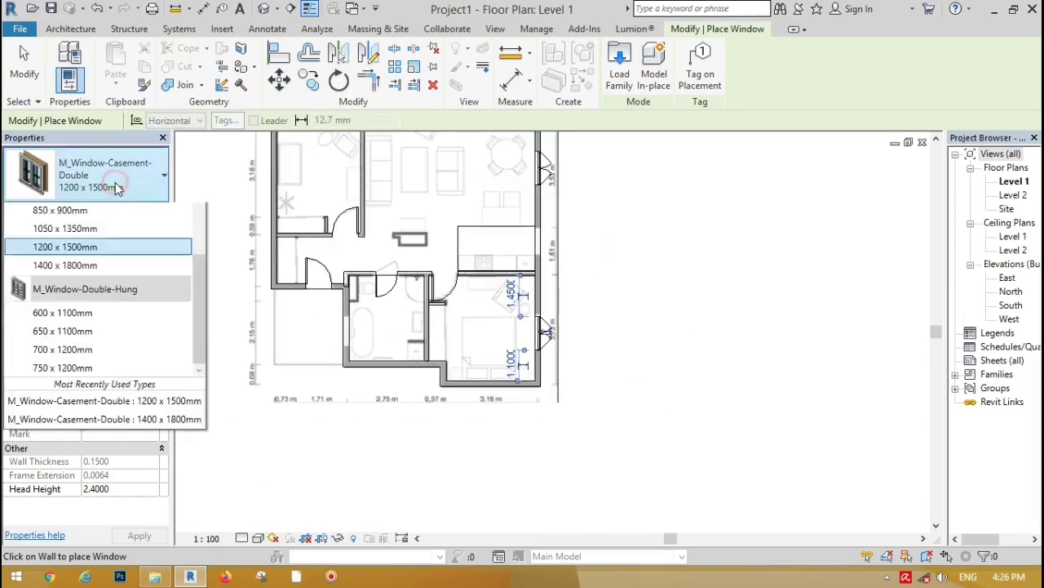
left_click(90, 242)
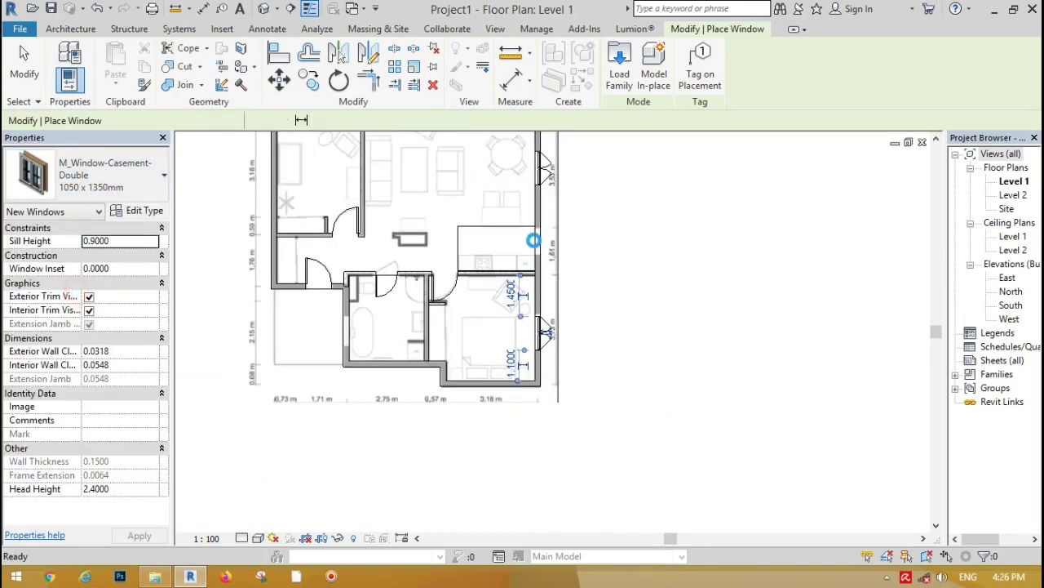
scroll(533, 240, "up", 4)
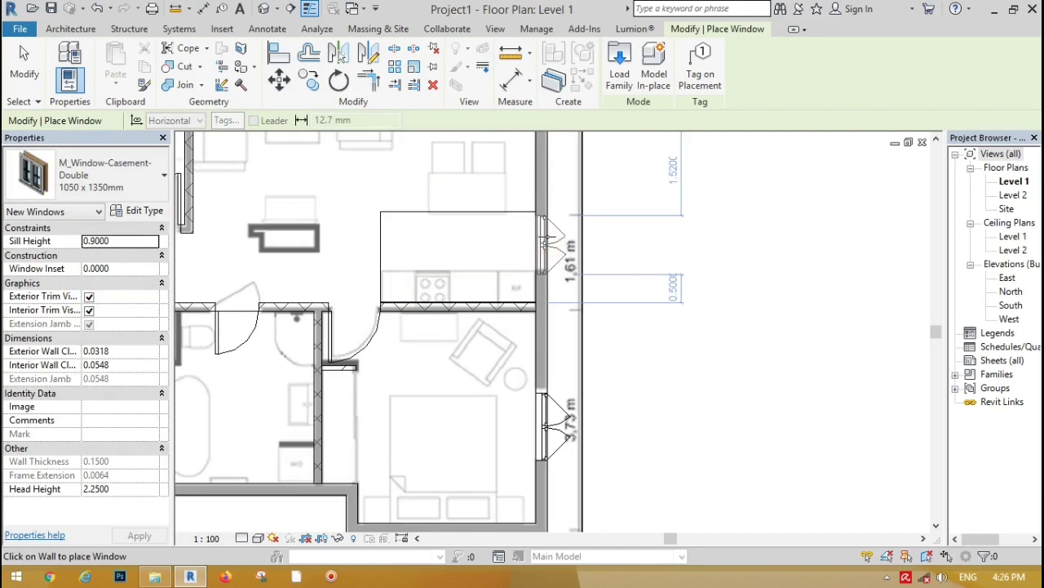
left_click(530, 246)
Place another 1050 x 1350mm double casement window in the bathroom's left wall, 0.5 m from its lower wall, and end window placement
scroll(528, 245, "down", 6)
scroll(387, 305, "up", 5)
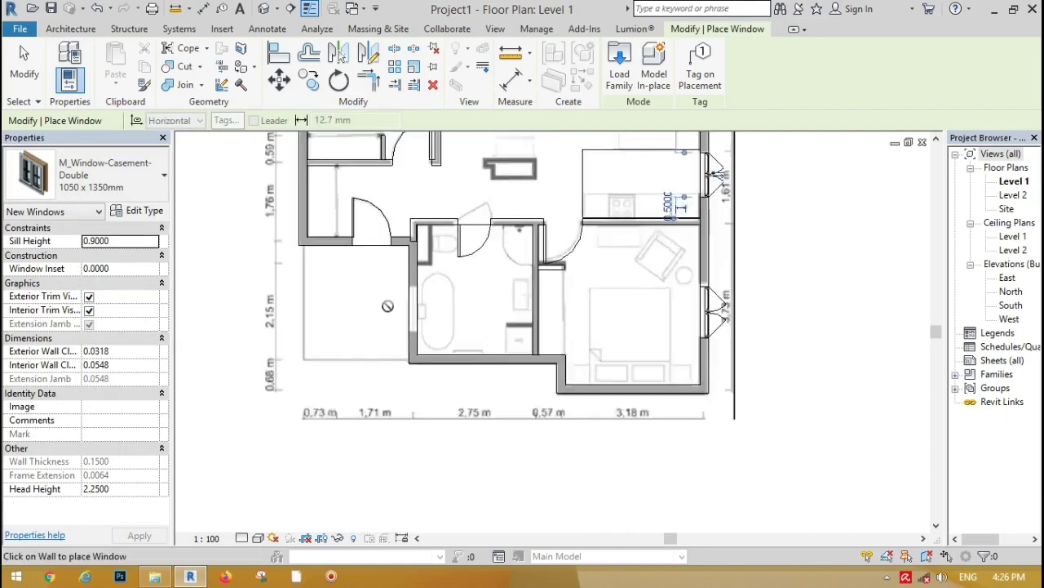
scroll(401, 303, "up", 2)
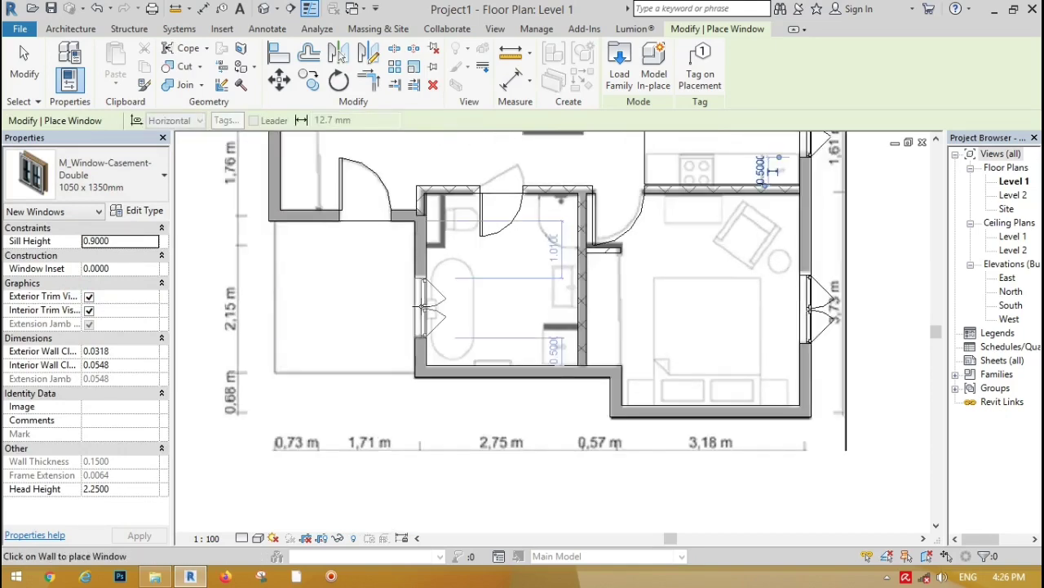
left_click(418, 306)
key("Escape")
key("Escape")
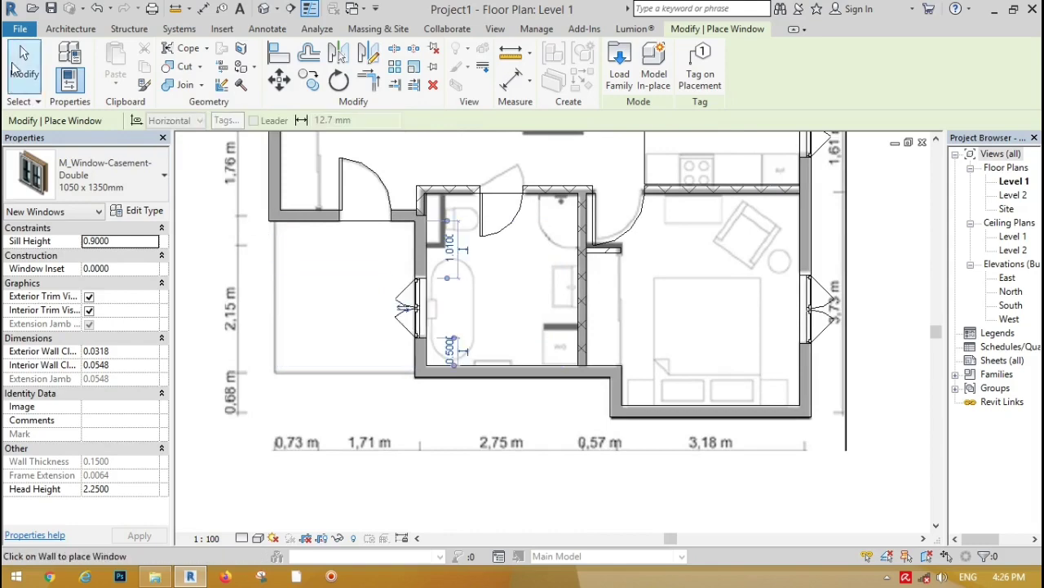
Create a Generic 150mm floor with a rectangular boundary over the outdoor area left of the bathroom, below the entrance door
scroll(414, 229, "down", 3)
scroll(414, 224, "down", 4)
scroll(362, 288, "up", 5)
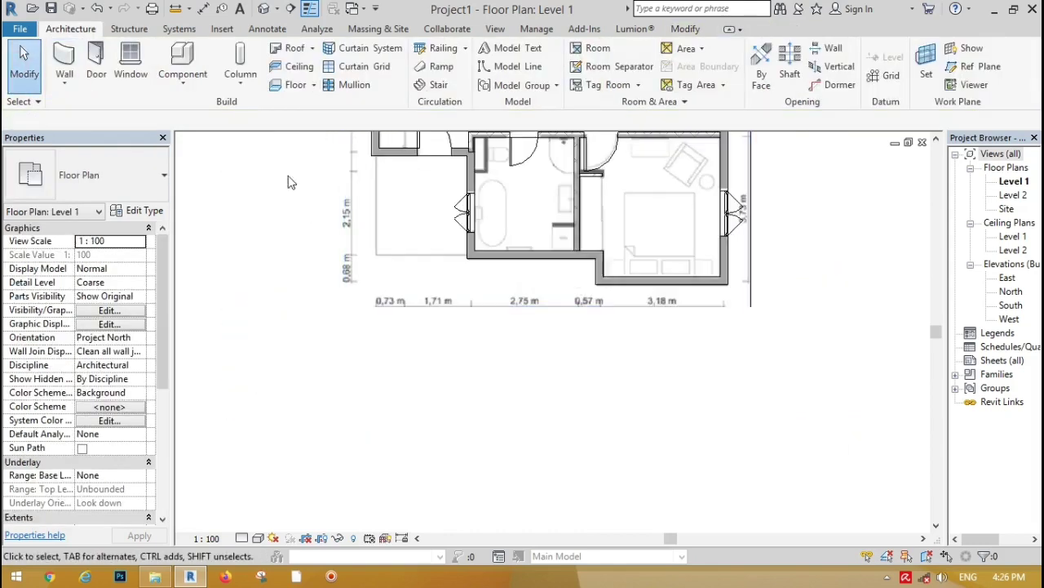
left_click(302, 88)
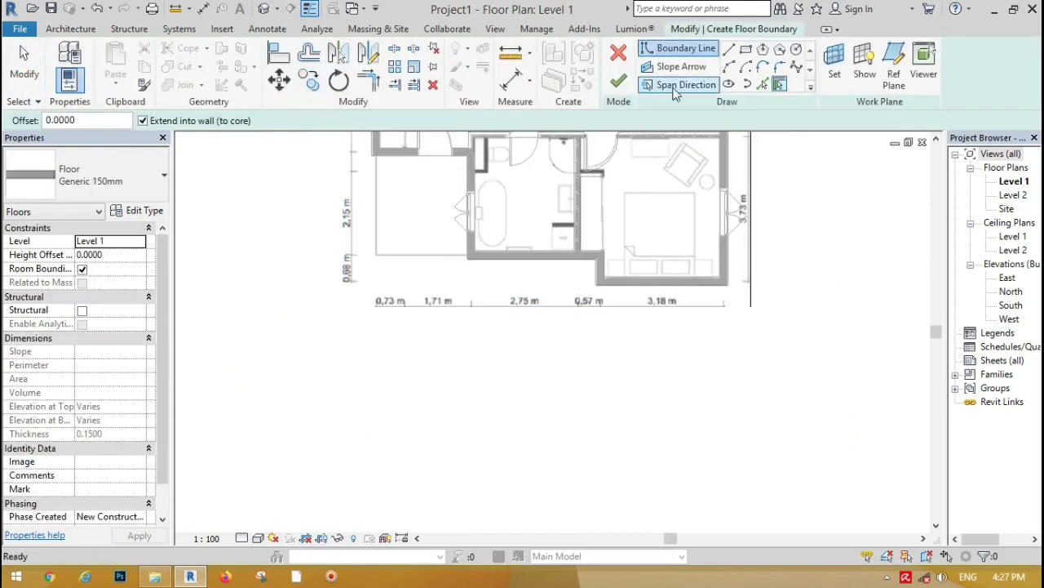
left_click(745, 50)
scroll(359, 171, "up", 5)
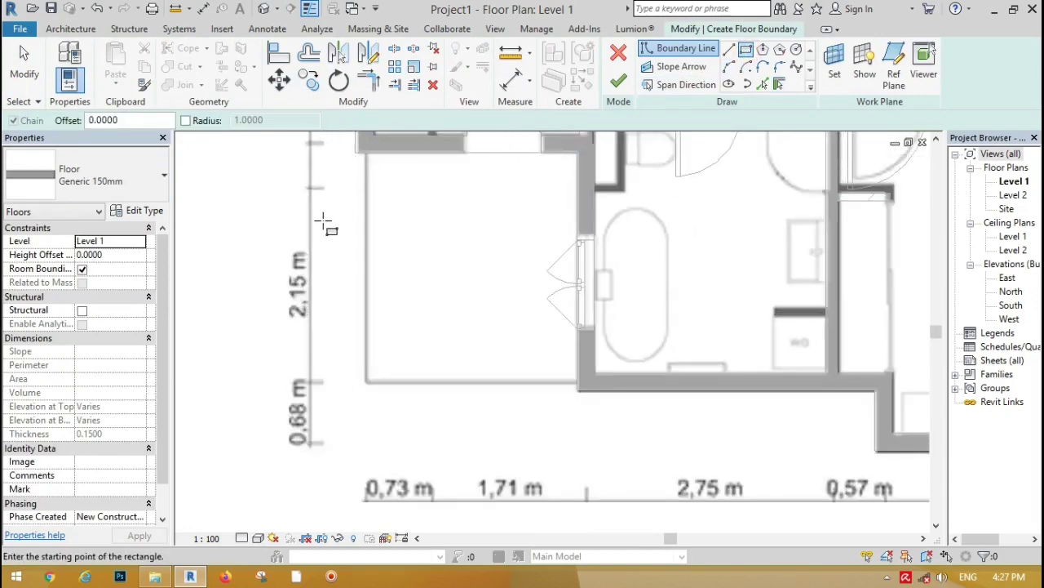
scroll(351, 175, "up", 1)
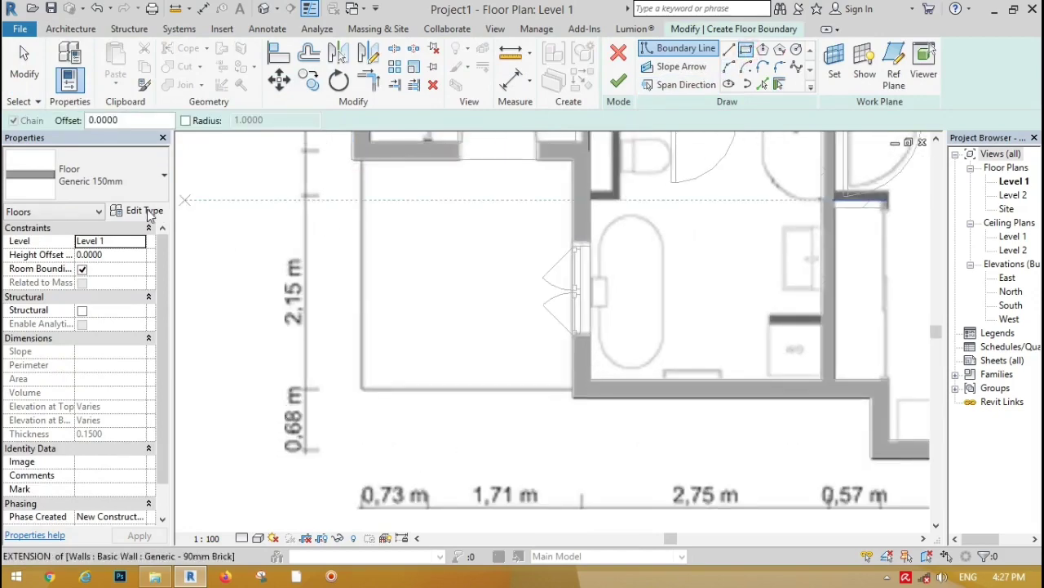
left_click(353, 159)
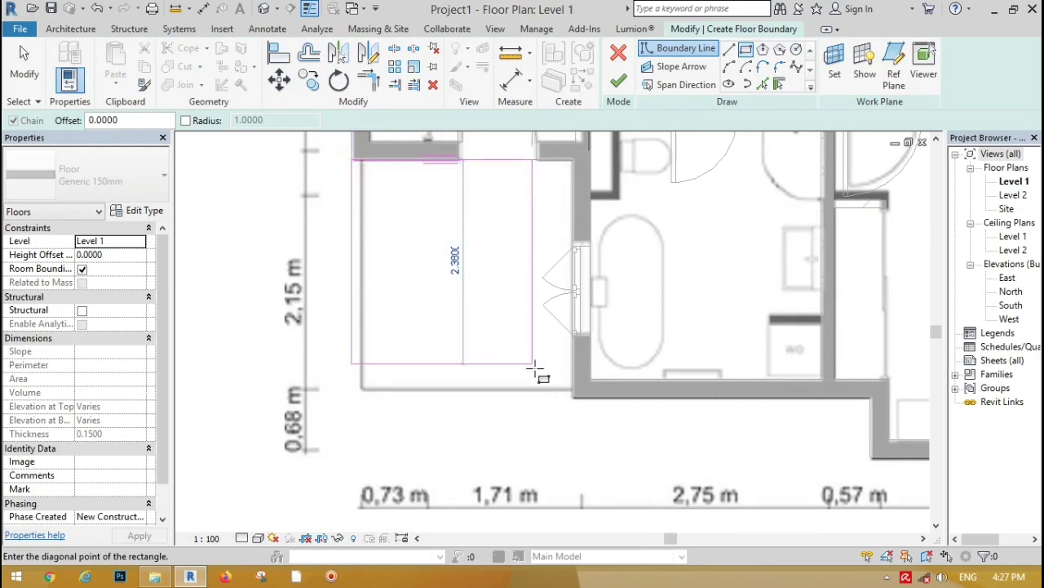
left_click(574, 397)
left_click(37, 81)
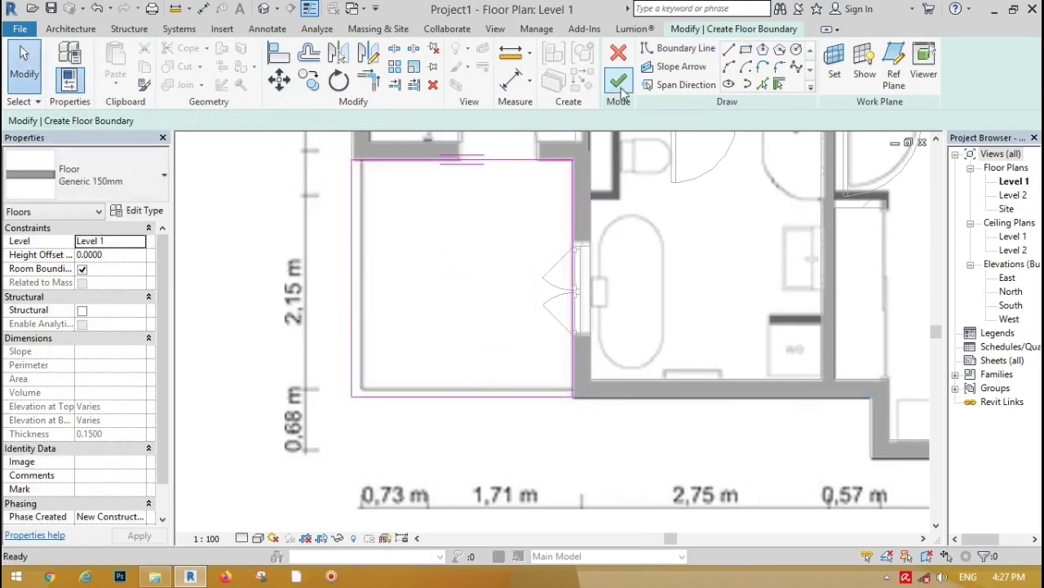
left_click(619, 80)
left_click(239, 197)
Inspect the walls, windows and new entrance floor in the default 3D view, and return to the Level 1 floor plan
scroll(262, 173, "down", 4)
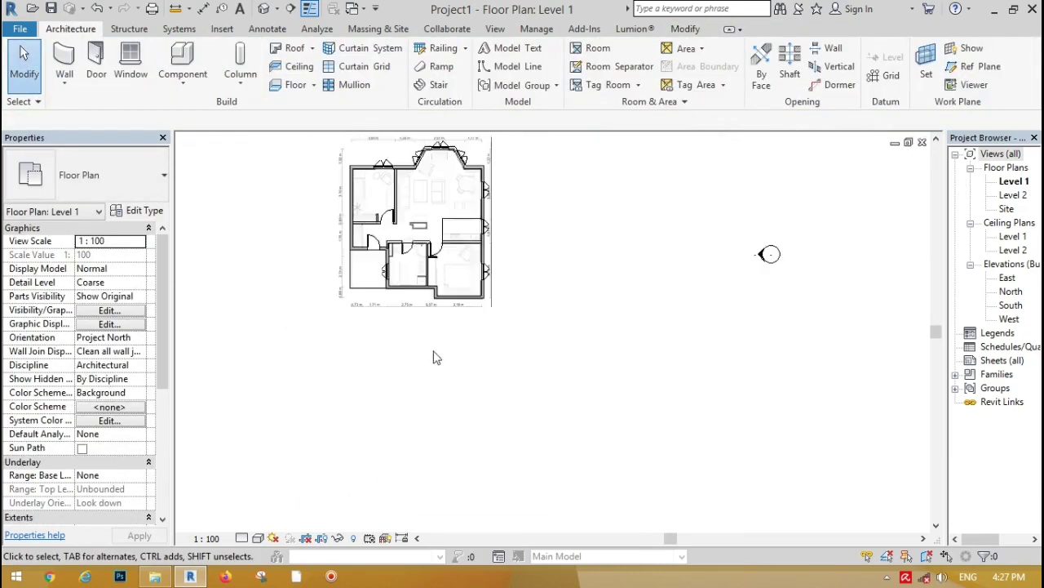
scroll(432, 354, "up", 2)
left_click(264, 12)
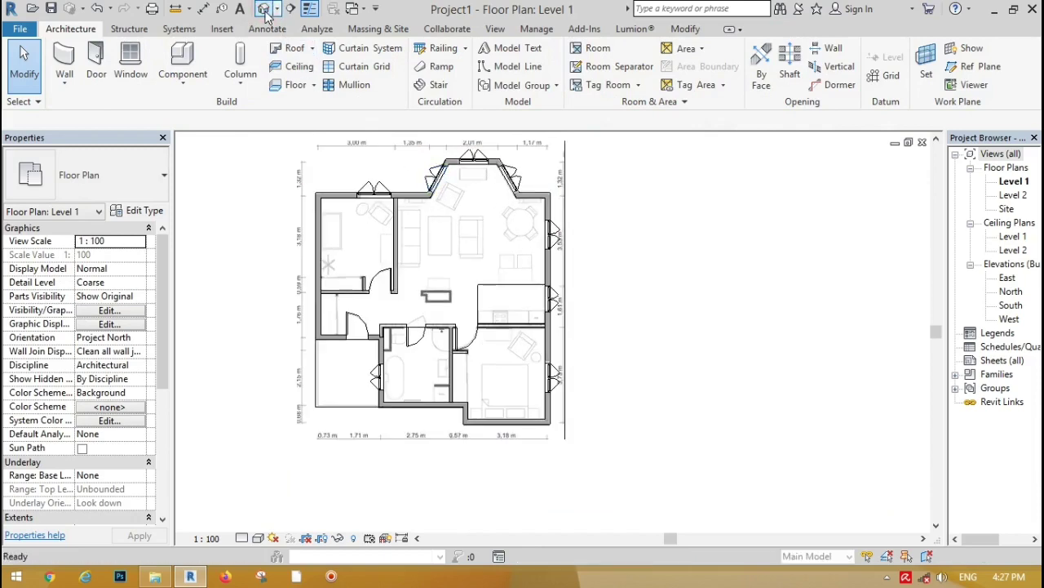
middle_click_drag(427, 259, 790, 257, "shift")
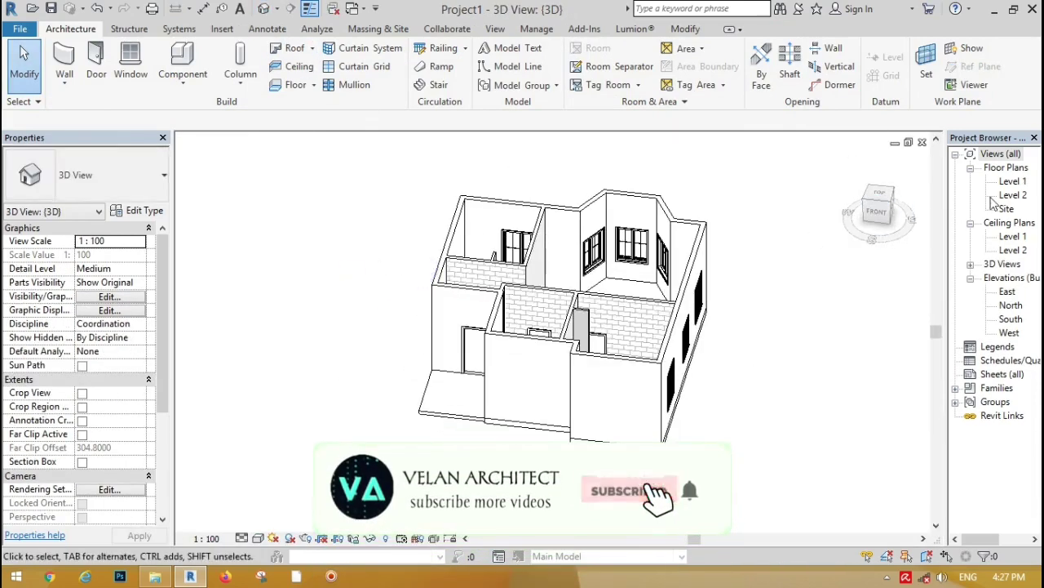
double_click(1012, 181)
left_click(660, 331)
scroll(659, 330, "up", 4)
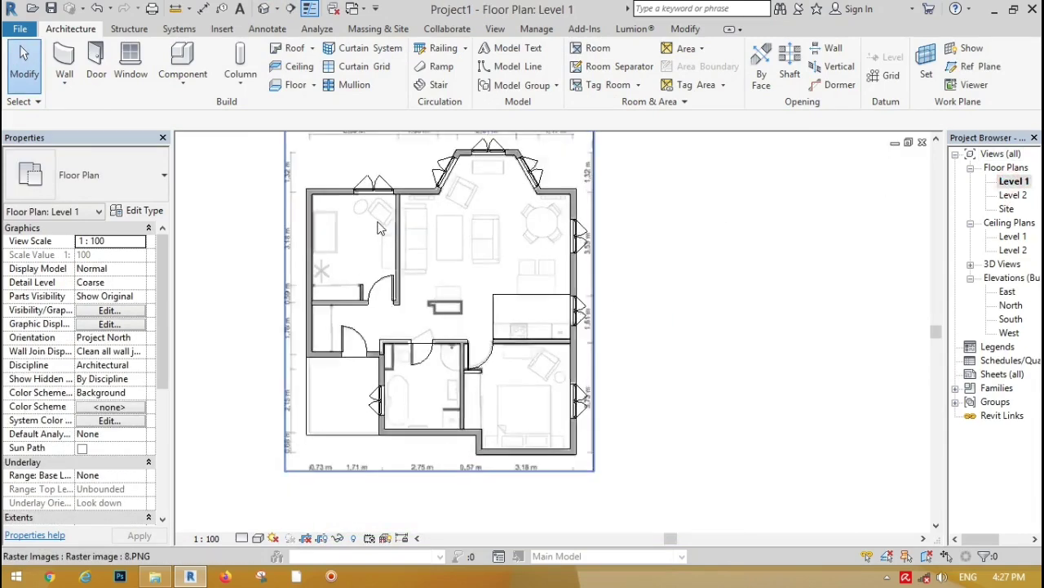
scroll(572, 261, "down", 2)
scroll(563, 253, "up", 2)
scroll(700, 226, "up", 2)
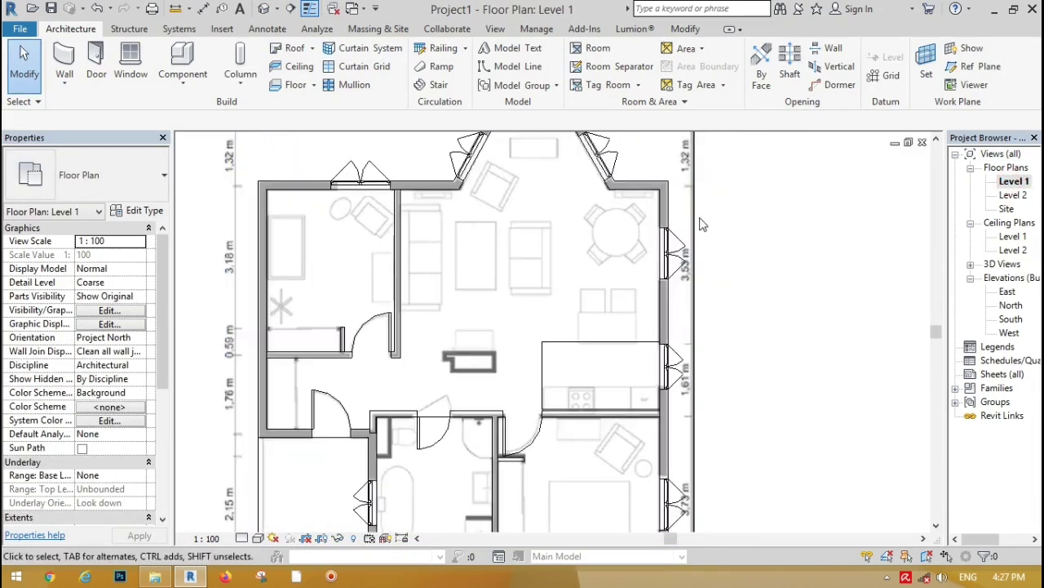
scroll(699, 227, "down", 2)
scroll(700, 226, "up", 1)
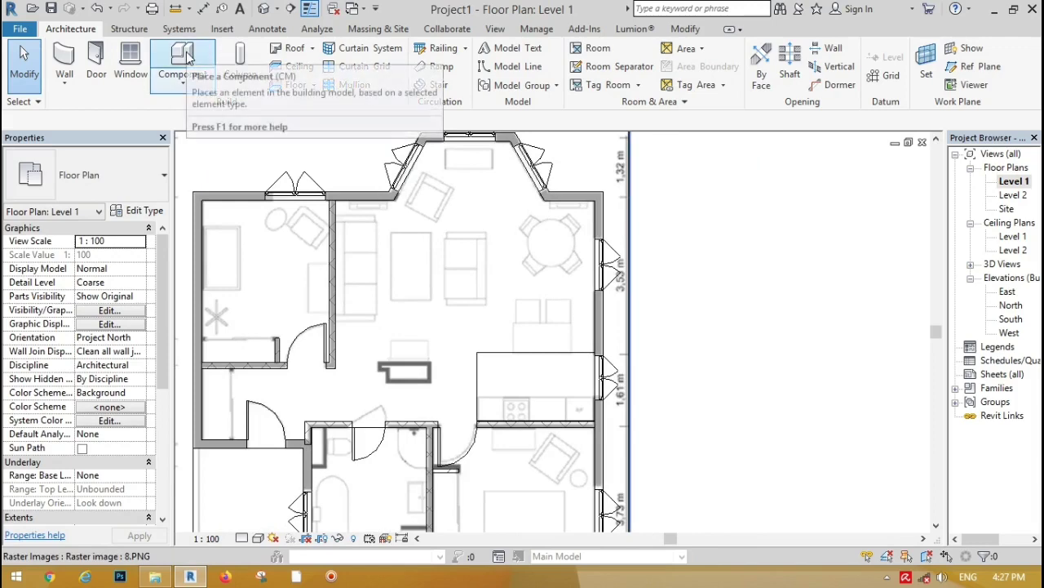
Load the component family M_Kitchenette - Medium.rfa from the US Metric library's Specialty Equipment > Domestic folder
left_click(182, 59)
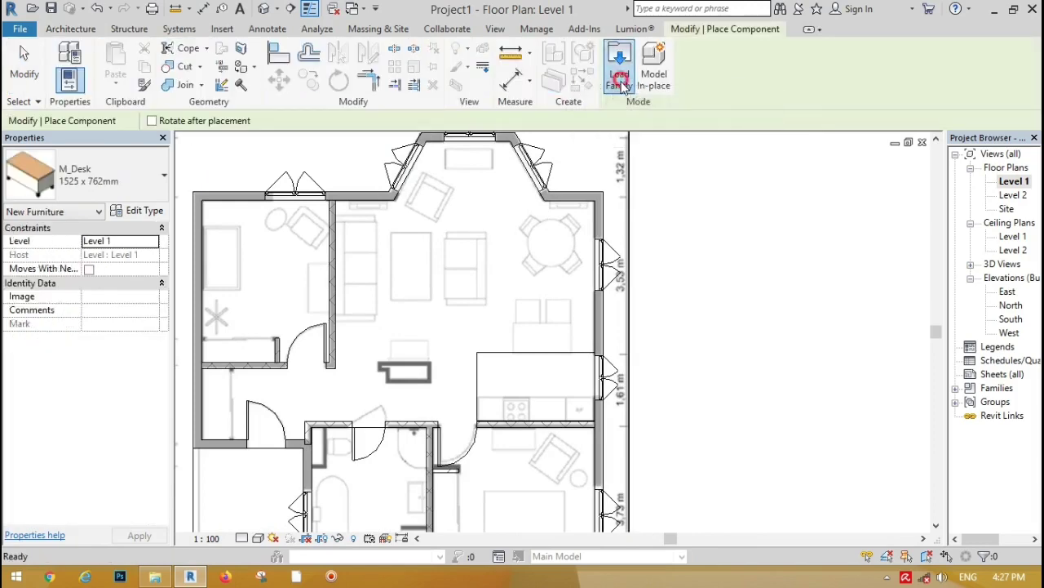
left_click(620, 80)
left_click(688, 106)
left_click(688, 107)
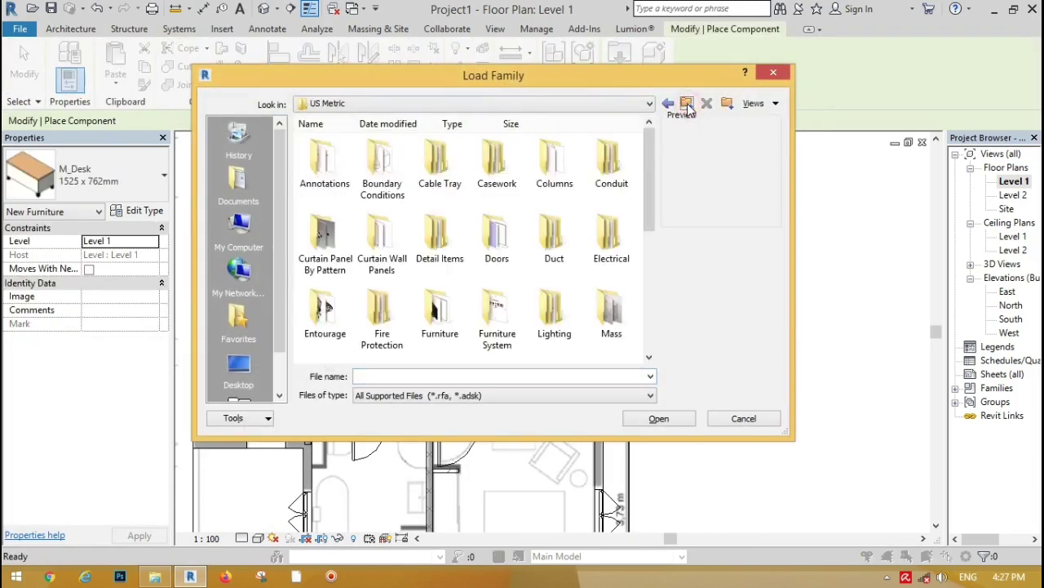
left_click_drag(651, 154, 651, 258)
double_click(465, 232)
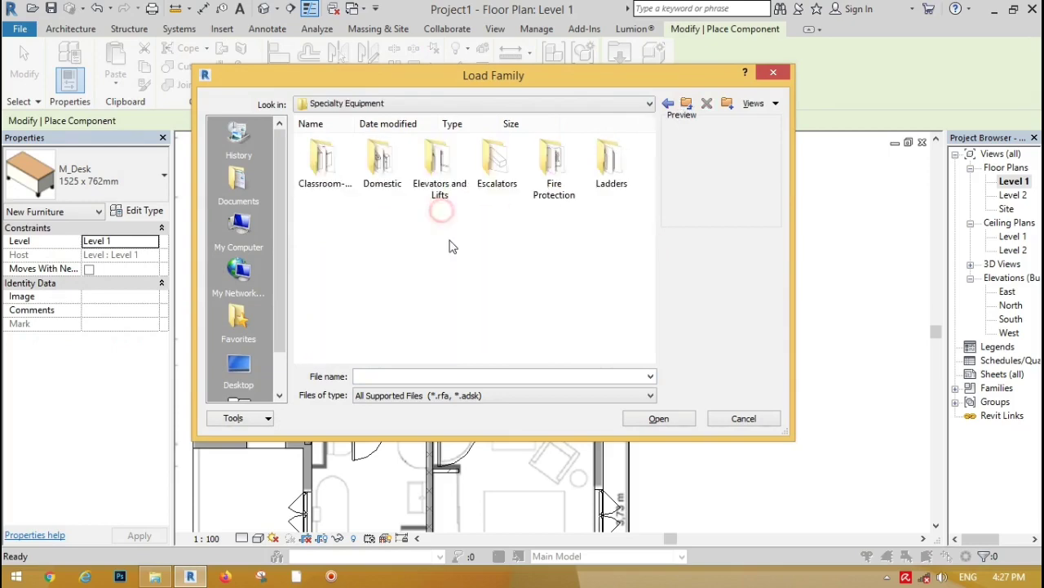
double_click(379, 159)
left_click(440, 167)
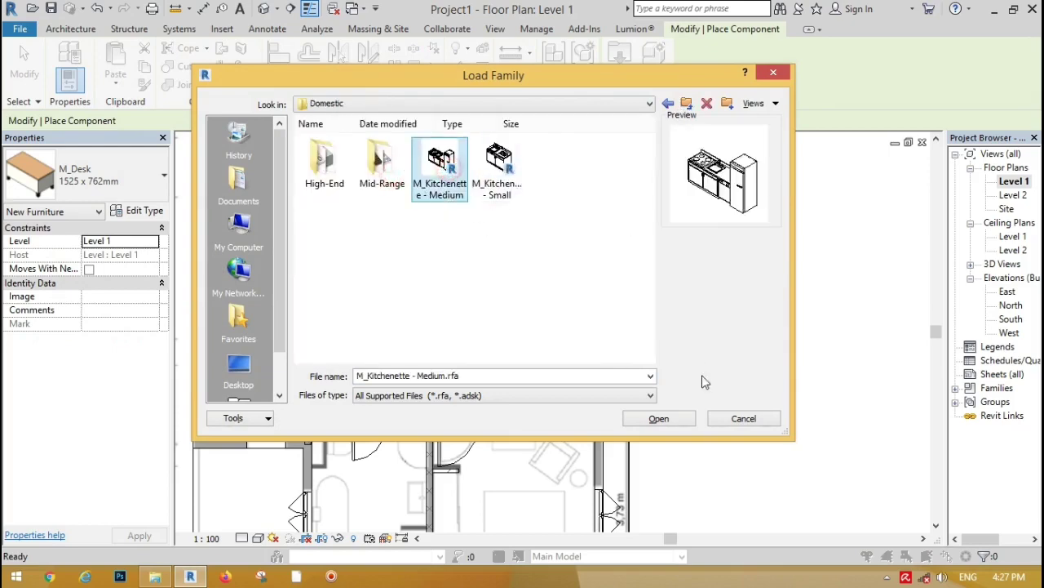
left_click(661, 418)
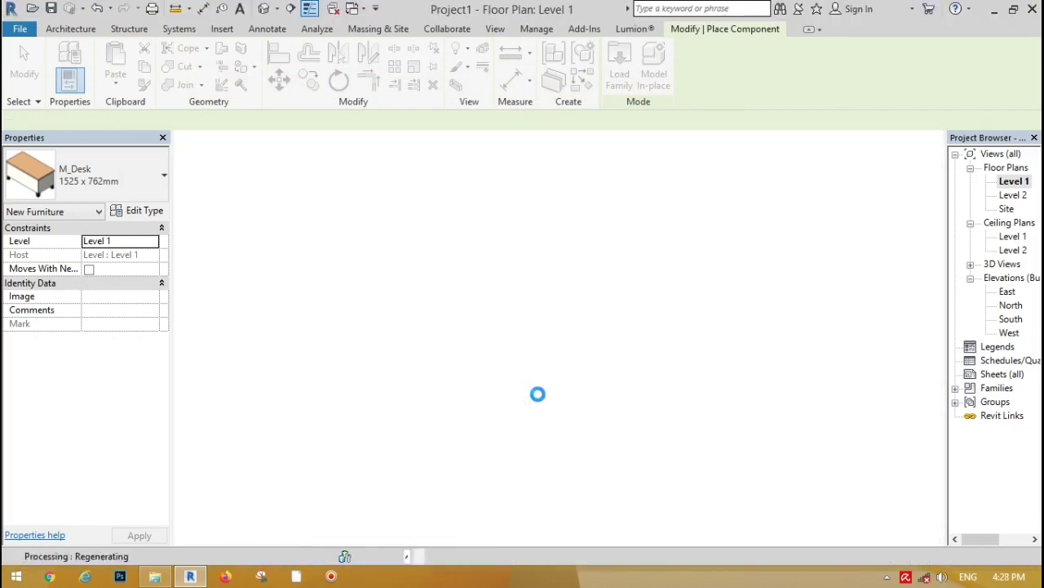
Place the M_Kitchenette - Medium along the kitchen's lower wall, with its stove end against the right exterior wall, and end placement
scroll(514, 351, "up", 2)
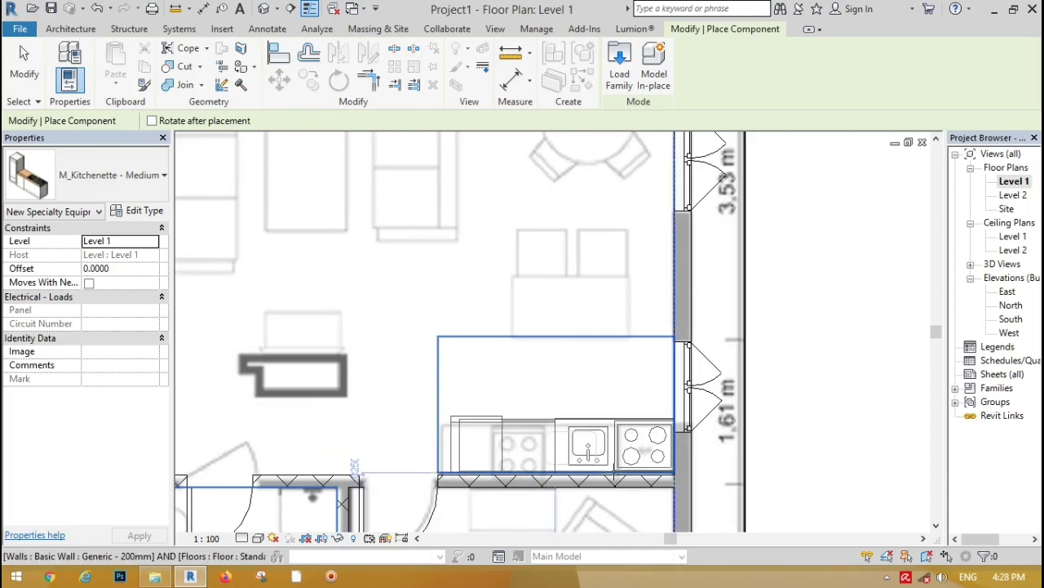
left_click(608, 465)
key("Escape")
key("Escape")
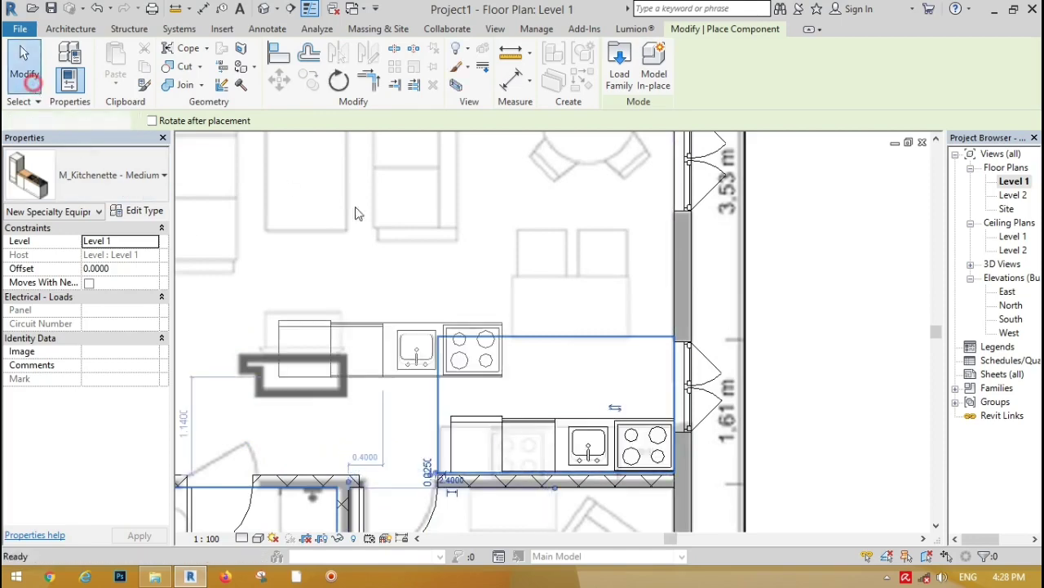
scroll(490, 412, "down", 3)
scroll(489, 411, "up", 5)
scroll(419, 334, "up", 2)
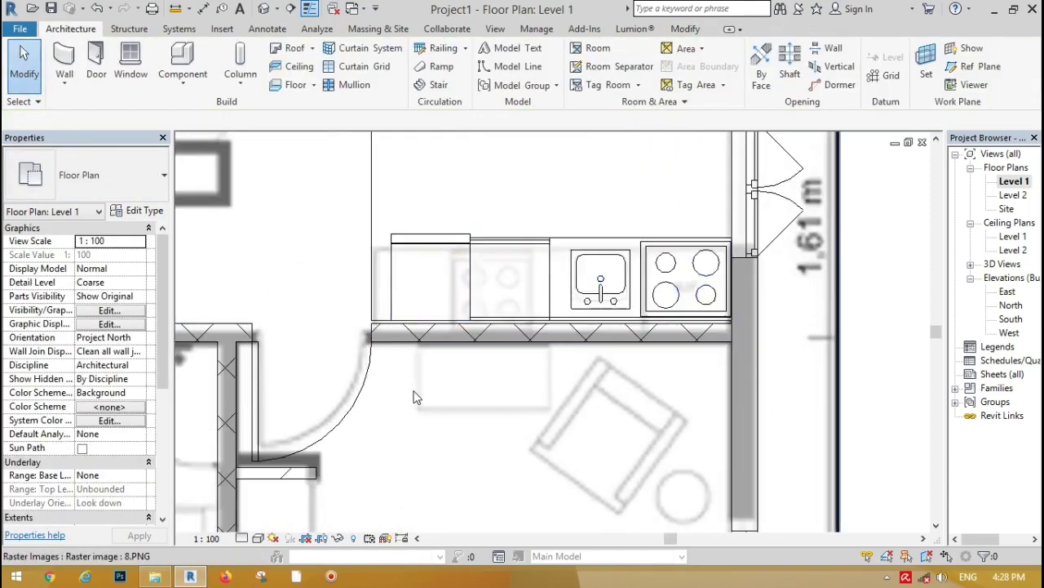
scroll(415, 396, "down", 6)
scroll(416, 396, "down", 3)
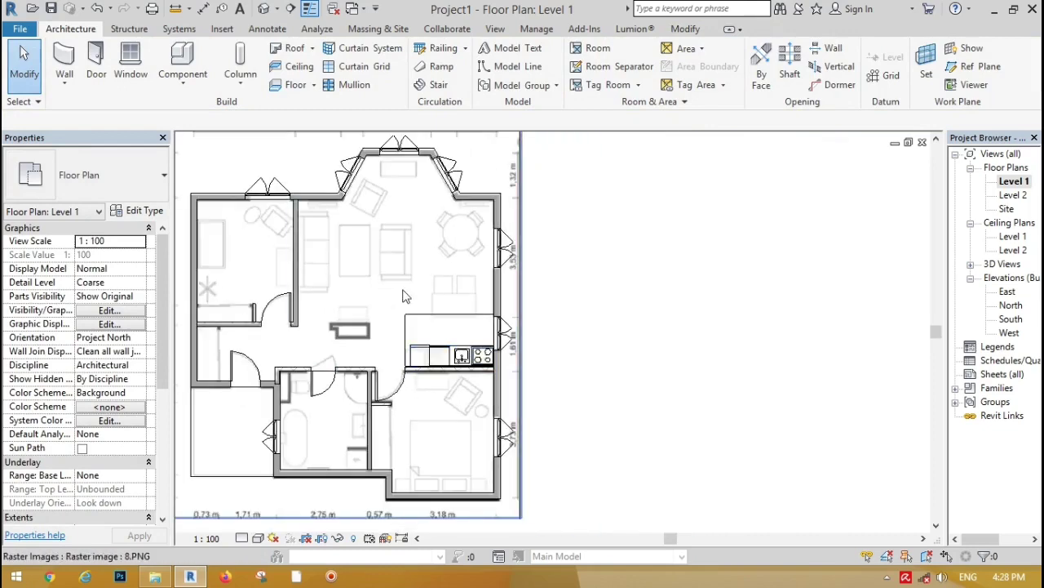
Start loading another component family and look through the US Metric library's Specialty Equipment folder
left_click(182, 61)
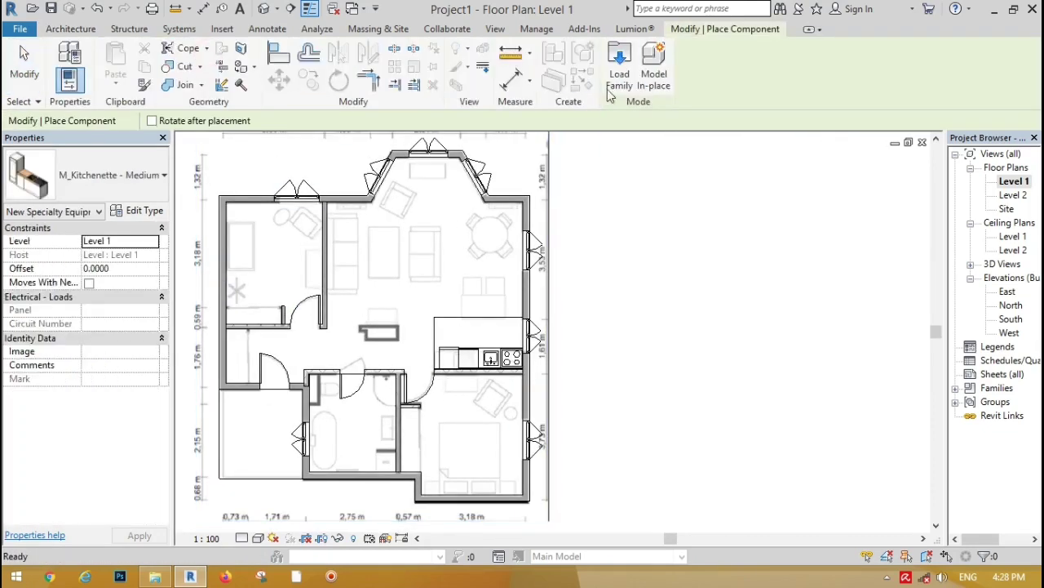
left_click(620, 73)
left_click(688, 104)
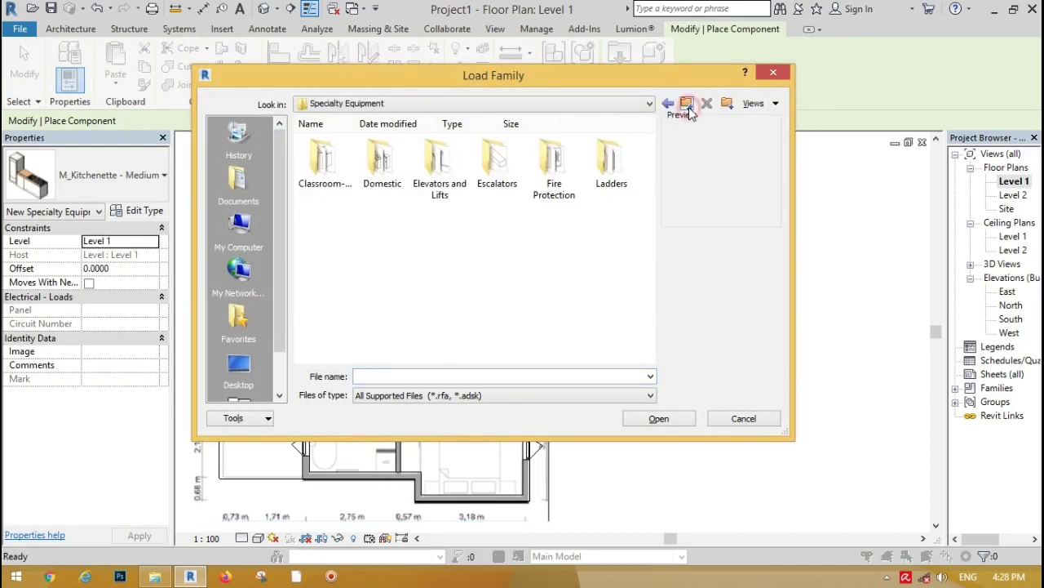
left_click(687, 105)
left_click_drag(649, 171, 649, 261)
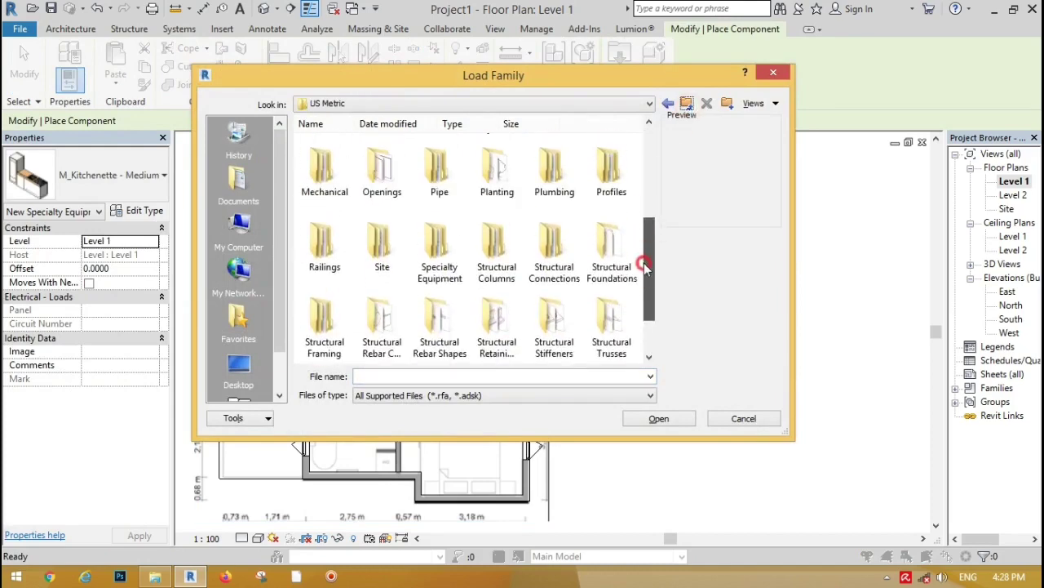
double_click(438, 250)
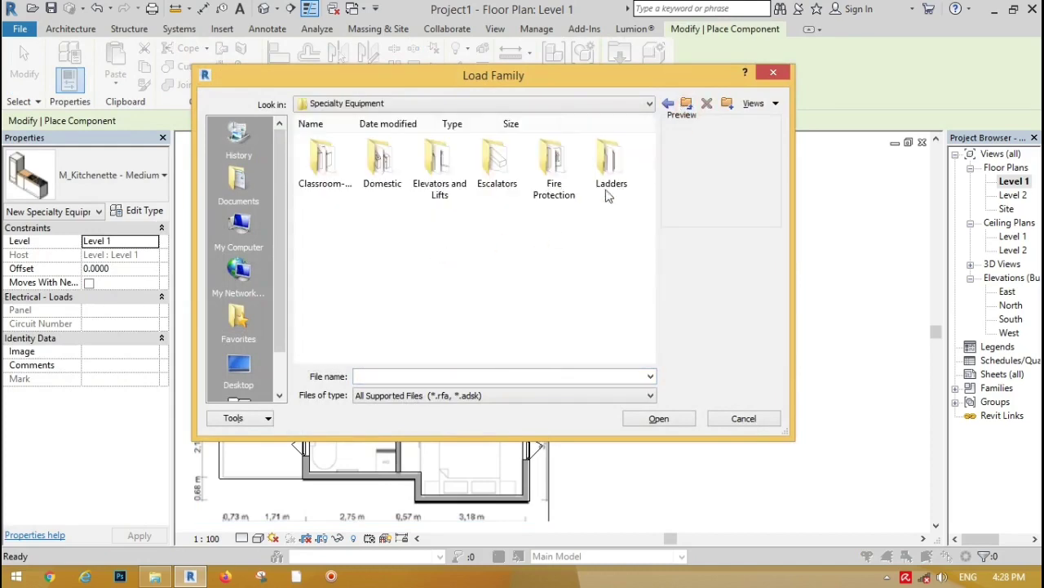
Load M_Toilet-Domestic-3D from the US Metric library's Plumbing > Architectural > Fixtures > Water Closets folder
left_click(687, 105)
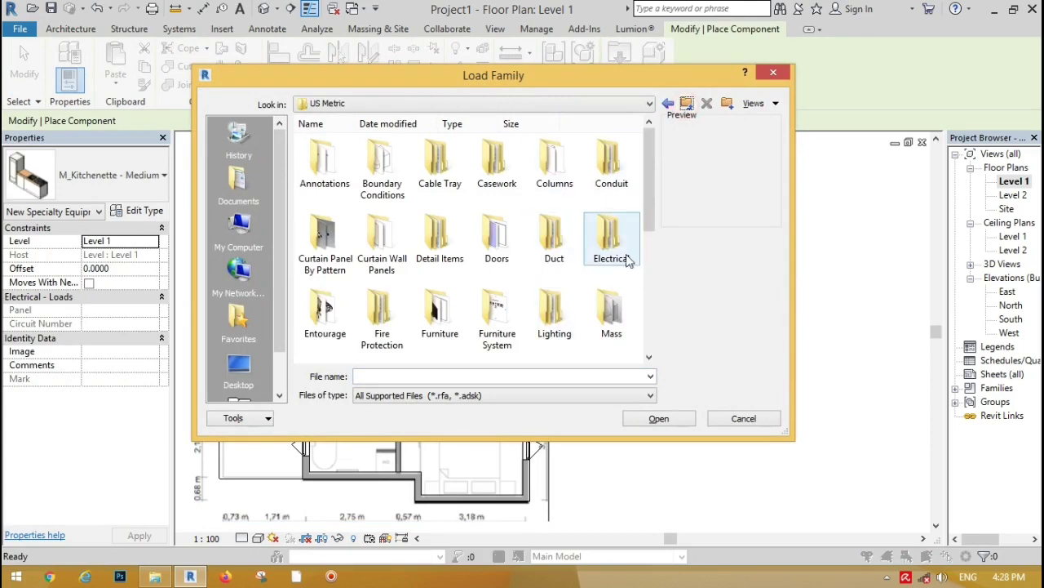
left_click_drag(648, 219, 645, 291)
double_click(554, 198)
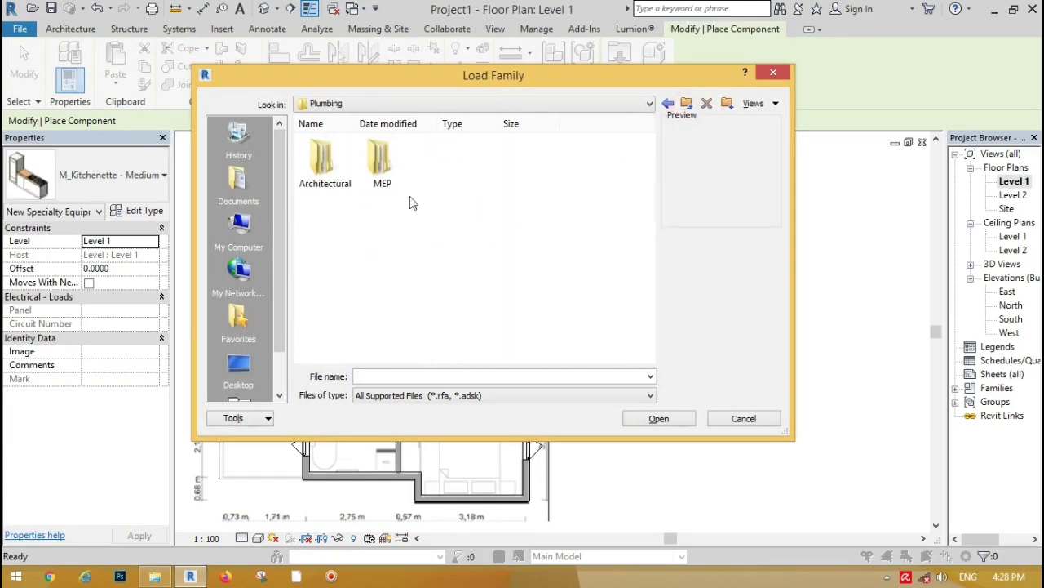
double_click(332, 184)
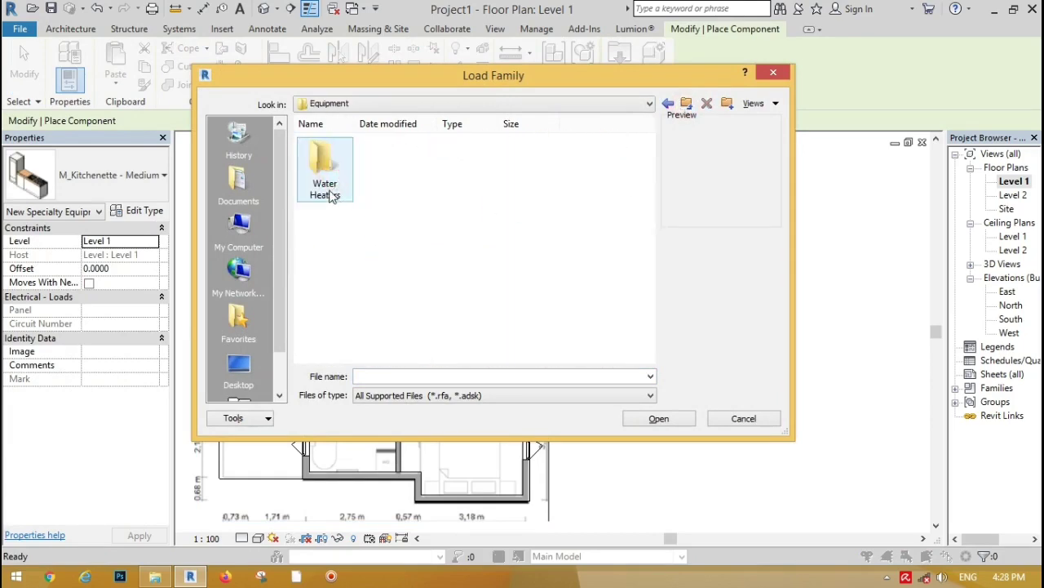
left_click(687, 103)
left_click(686, 104)
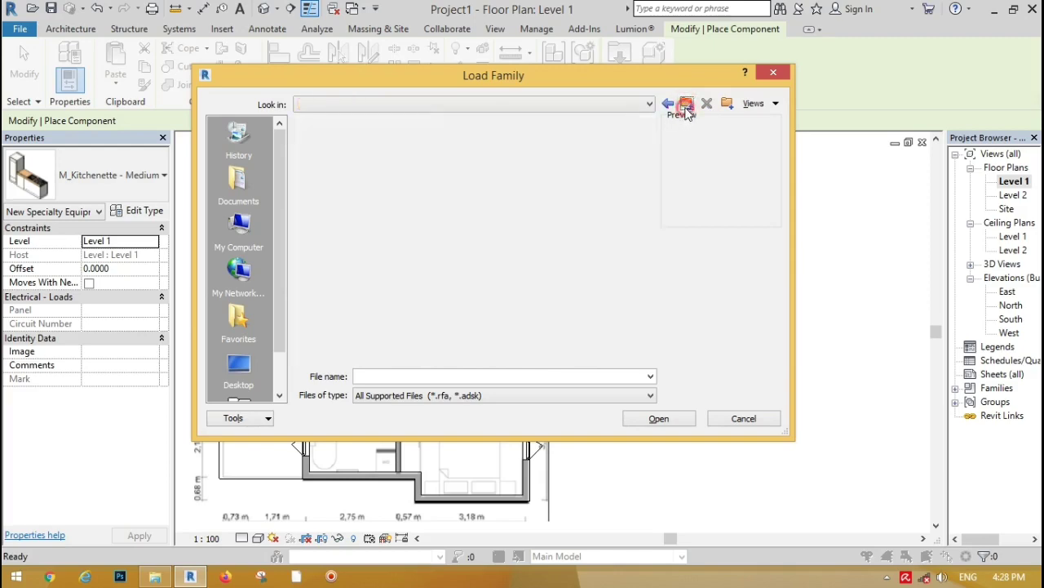
double_click(325, 163)
double_click(381, 183)
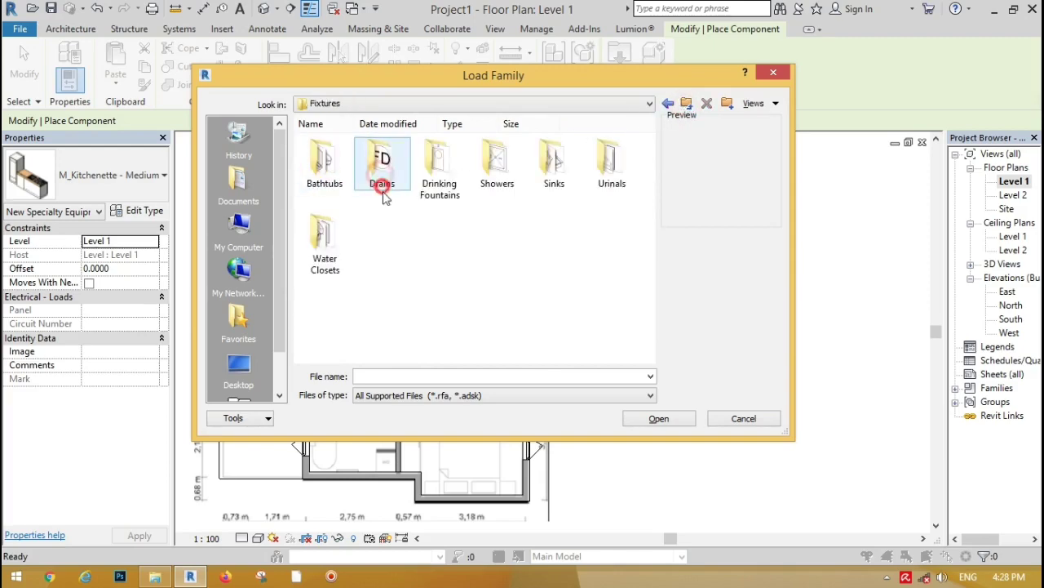
double_click(325, 242)
left_click(497, 160)
left_click(659, 418)
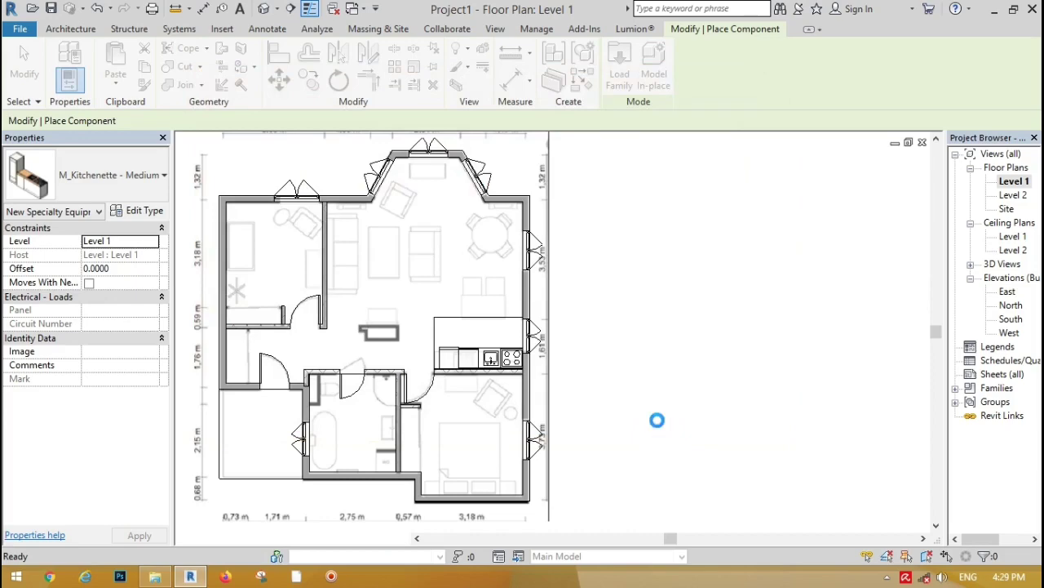
Place the M_Toilet-Domestic-3D against the left wall in the bathroom's upper-left corner, facing right over the plan image's toilet
scroll(290, 417, "up", 3)
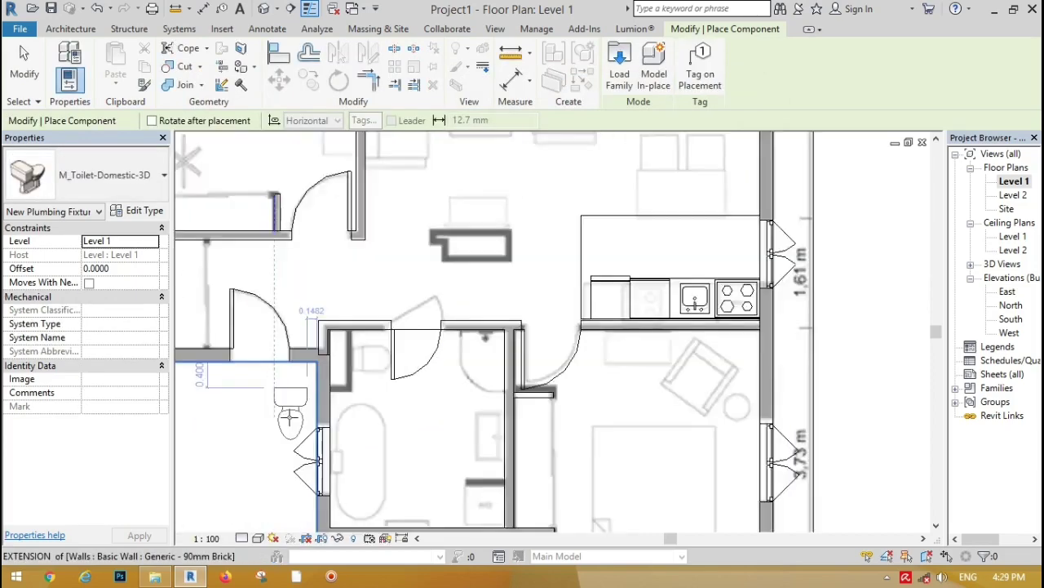
scroll(290, 417, "up", 3)
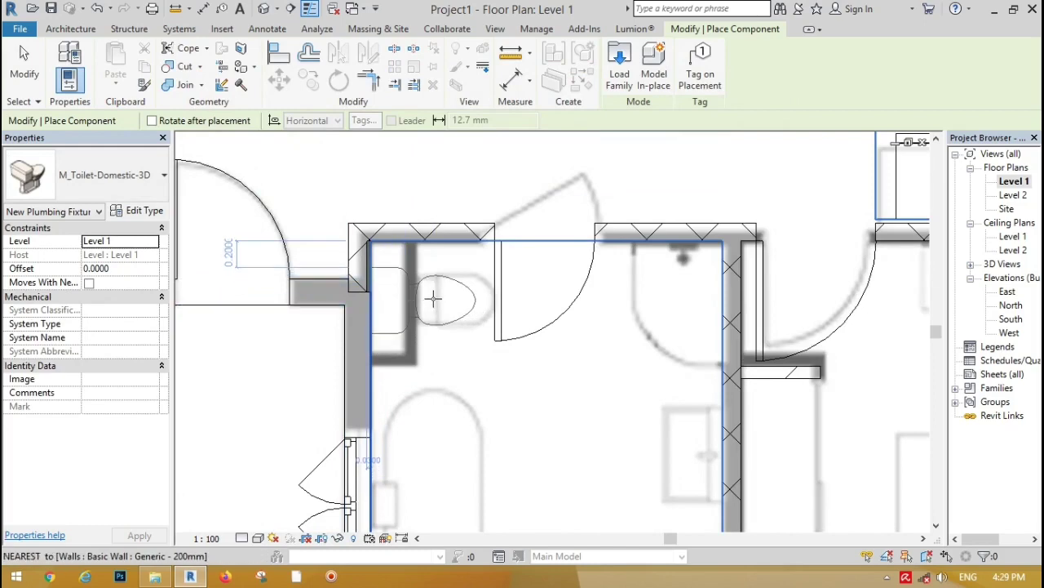
scroll(433, 298, "down", 5)
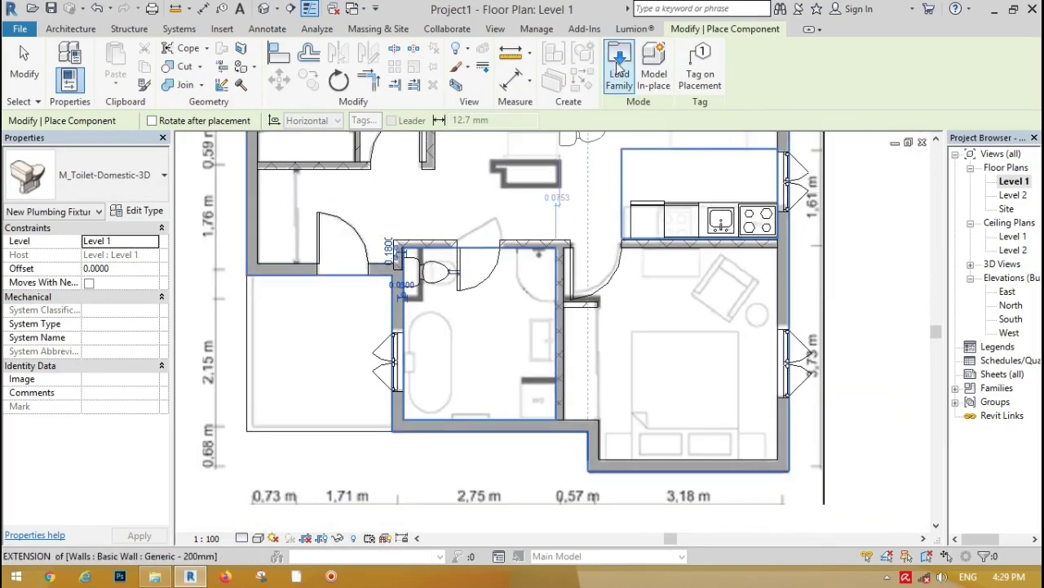
Load M_Tub-Free Standing-3D from the Bathtubs folder and place the 760 x 1525mm tub upright along the bathroom's left wall, below the toilet
left_click(618, 61)
left_click(686, 103)
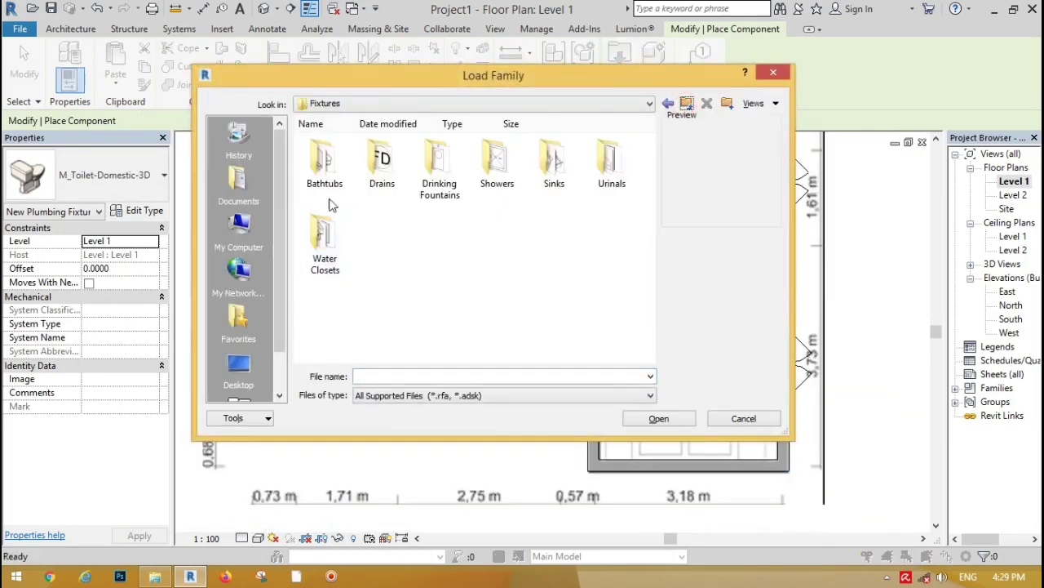
double_click(327, 176)
left_click(377, 164)
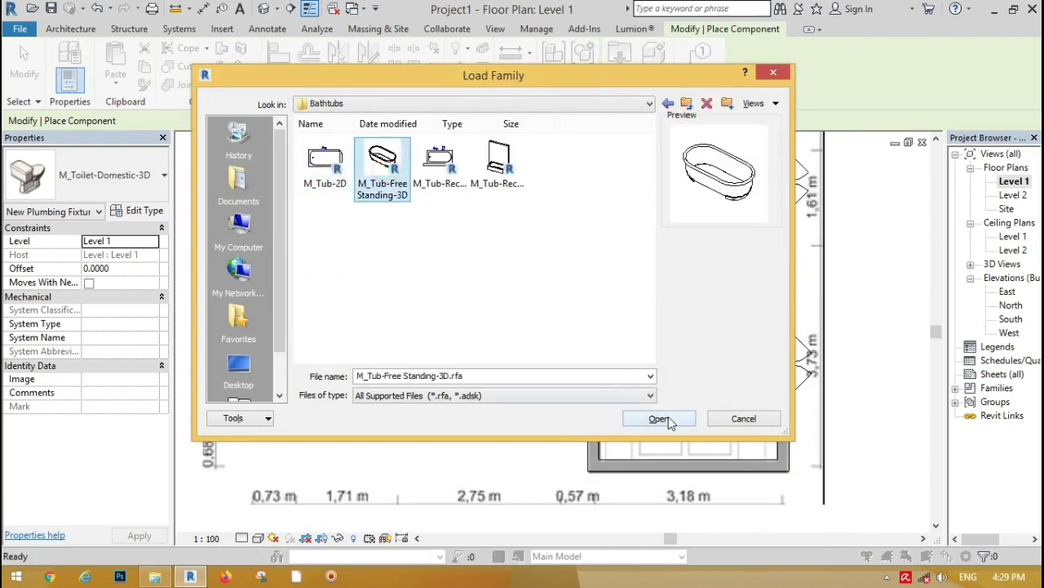
left_click(660, 419)
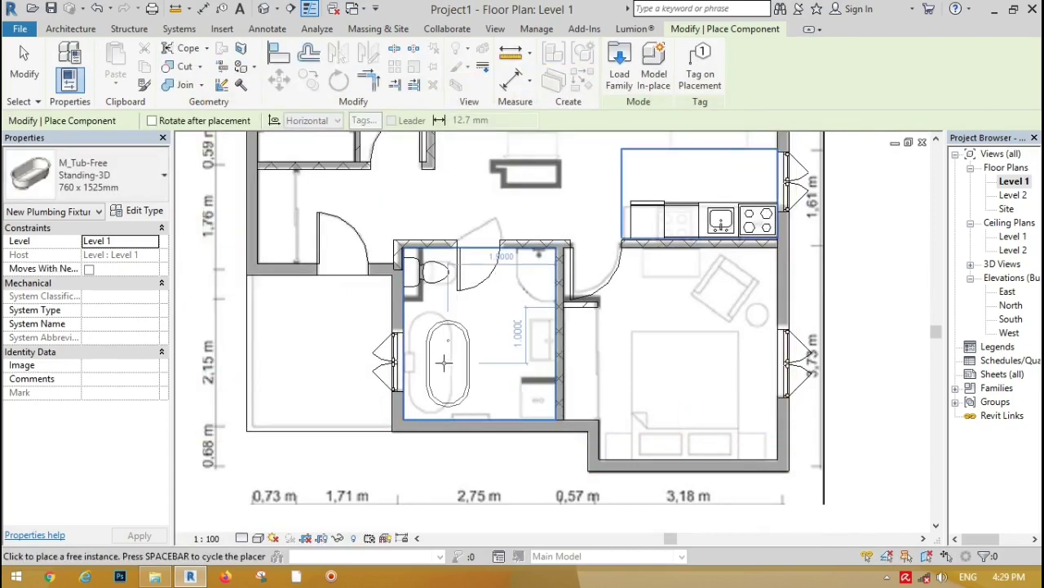
left_click(432, 361)
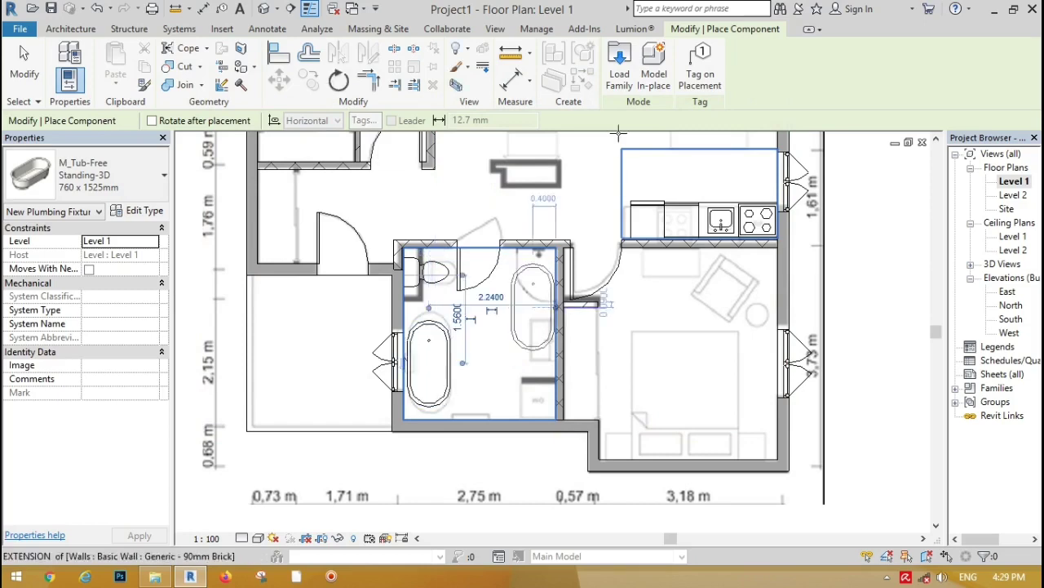
Load M_Sink-Single-2D from the Sinks folder and place the 660 x 560mm sink on the bathroom's right wall over the plan image's basin
left_click(619, 64)
left_click(684, 106)
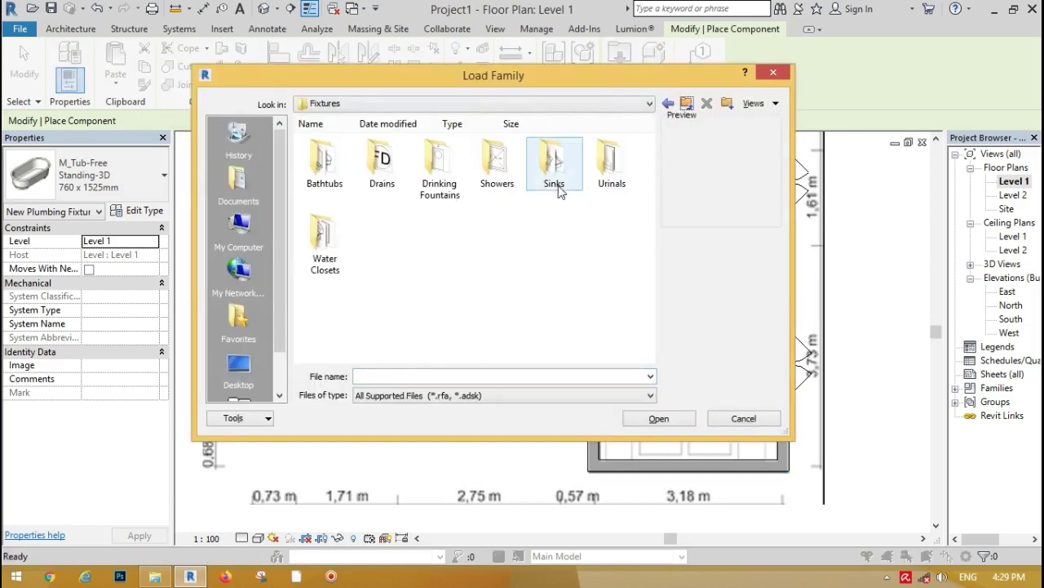
double_click(557, 175)
left_click(493, 243)
left_click(626, 419)
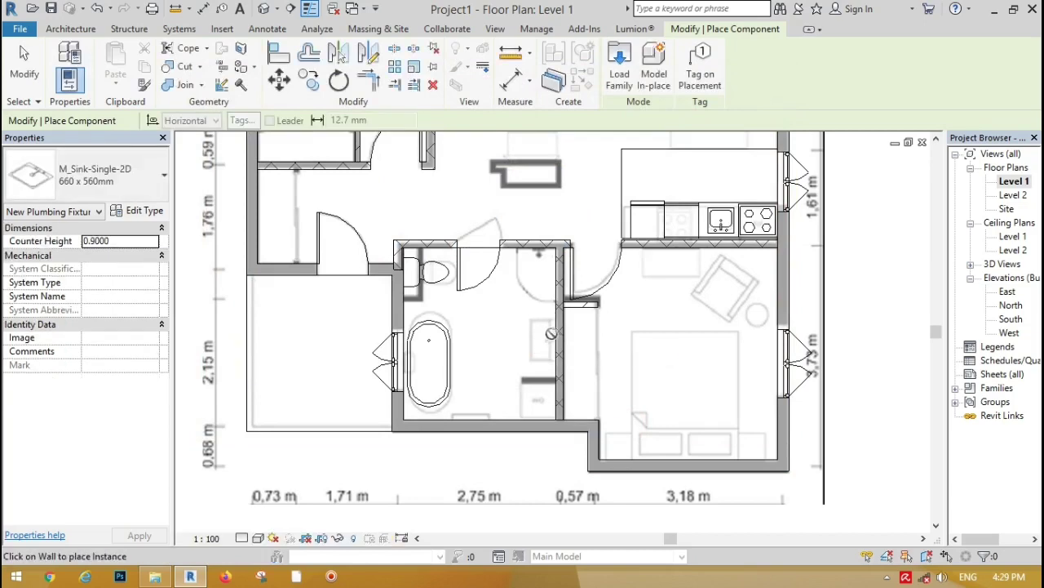
left_click(543, 339)
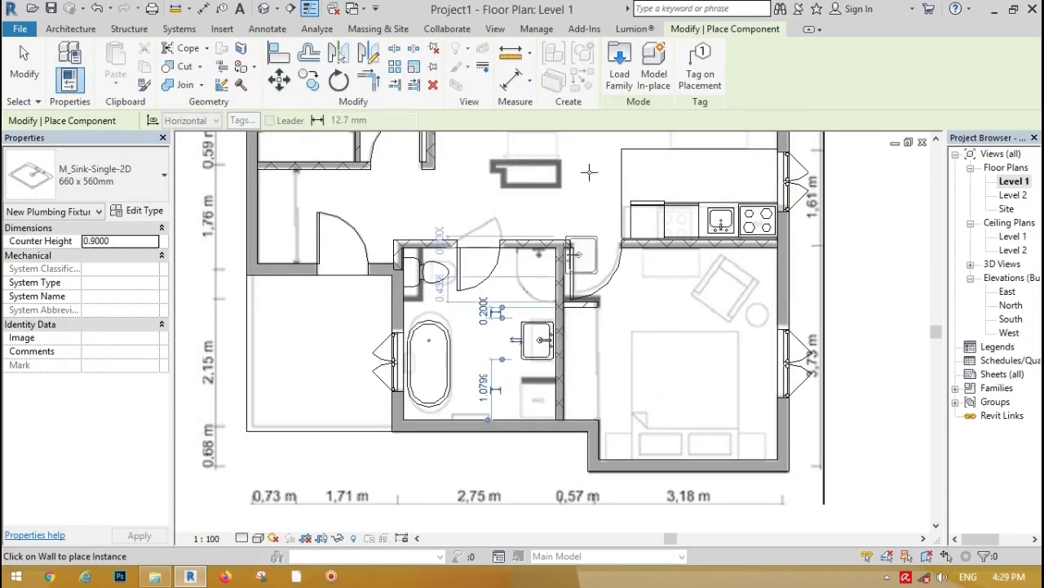
Load the M_TV Stand family from the US Metric library's Furniture folder
left_click(620, 69)
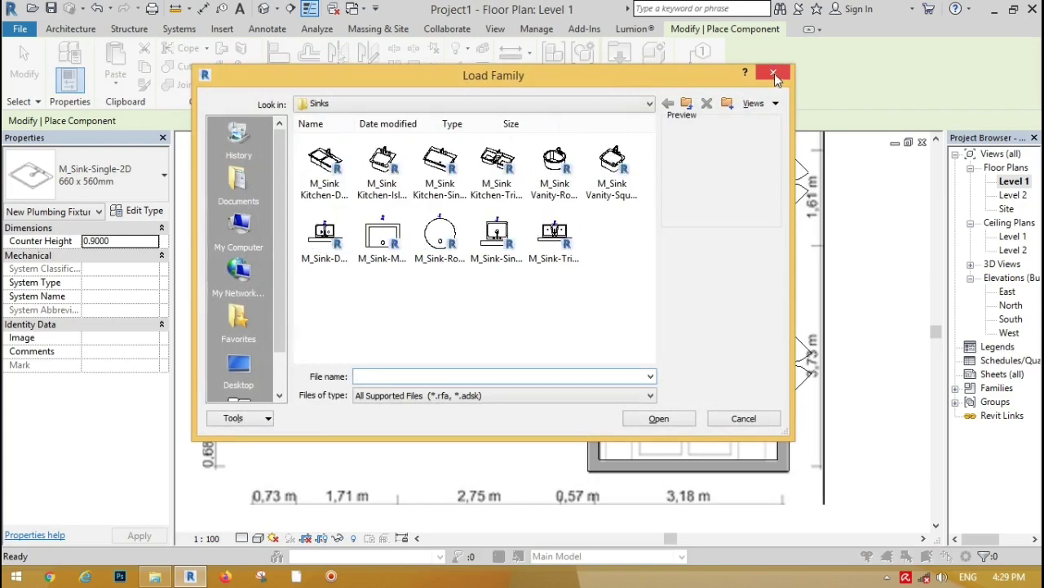
left_click(688, 107)
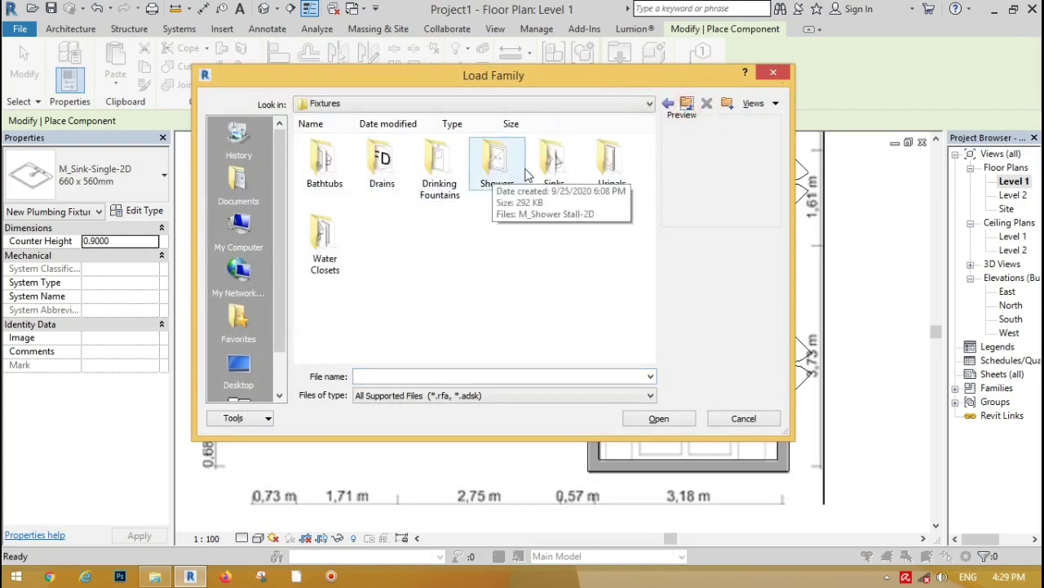
double_click(608, 163)
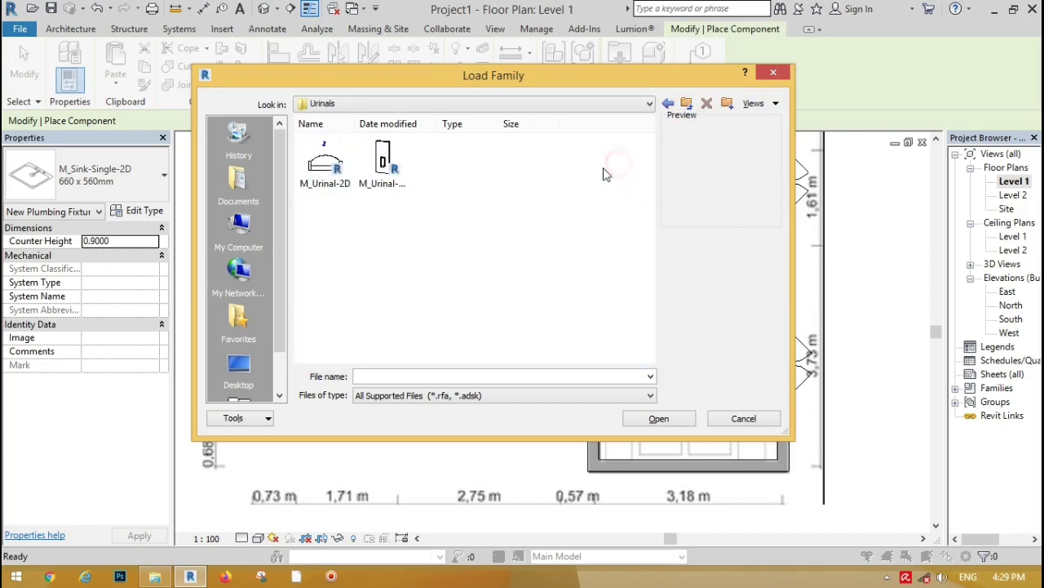
left_click(687, 106)
left_click(687, 106)
left_click(687, 107)
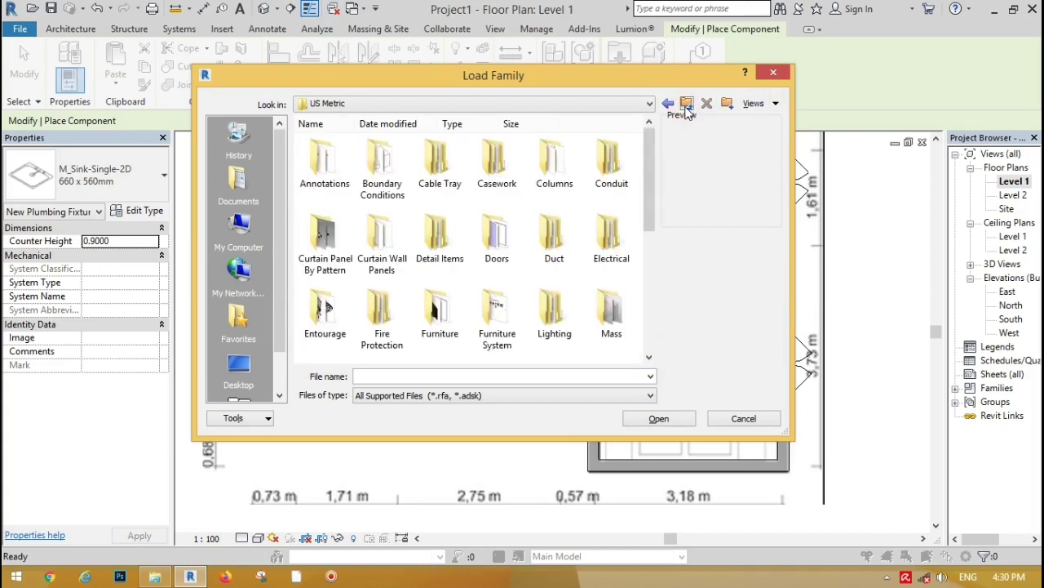
scroll(649, 212, "down", 1)
double_click(435, 302)
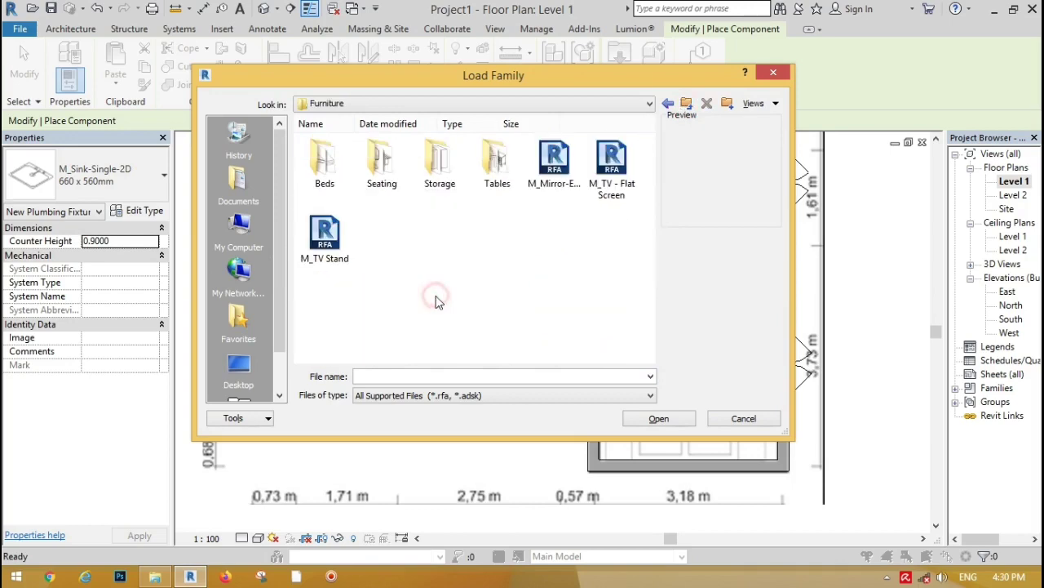
left_click(341, 250)
left_click(660, 419)
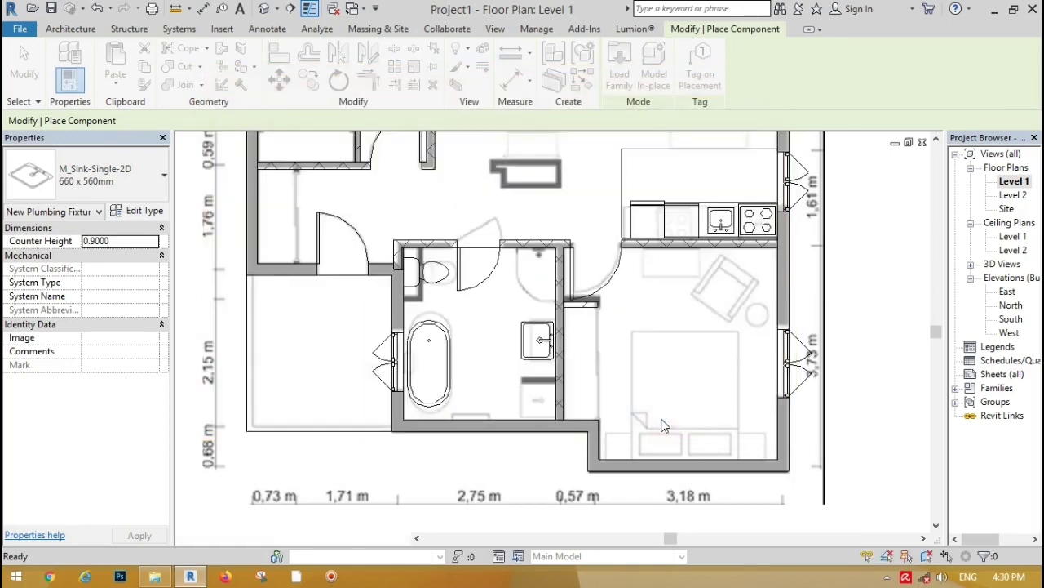
Place the M_TV Stand against the living room's left interior wall, at the middle of the drawn sofa, and end placement
scroll(503, 445, "down", 3)
scroll(492, 254, "up", 4)
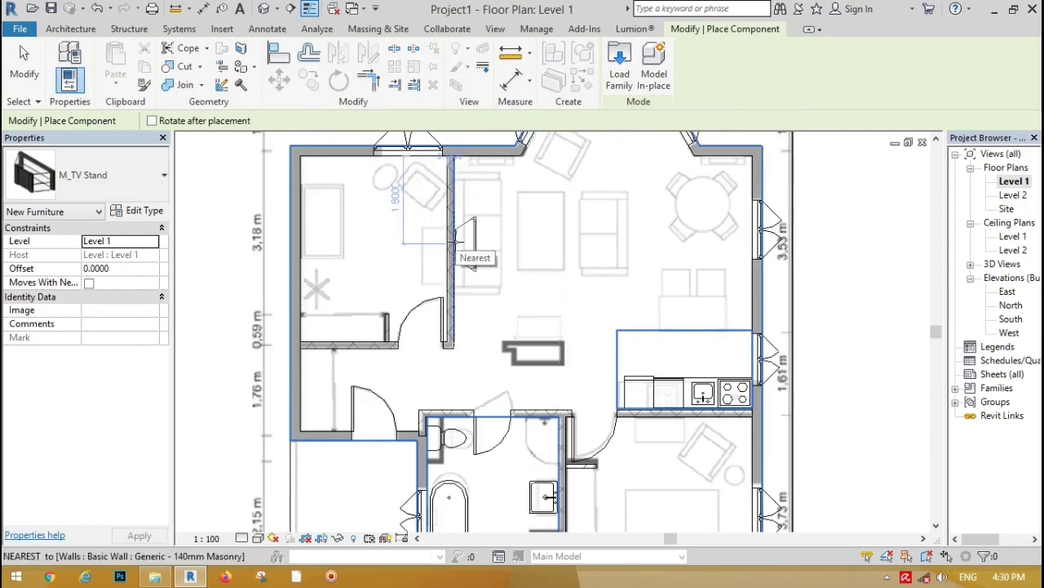
left_click(471, 264)
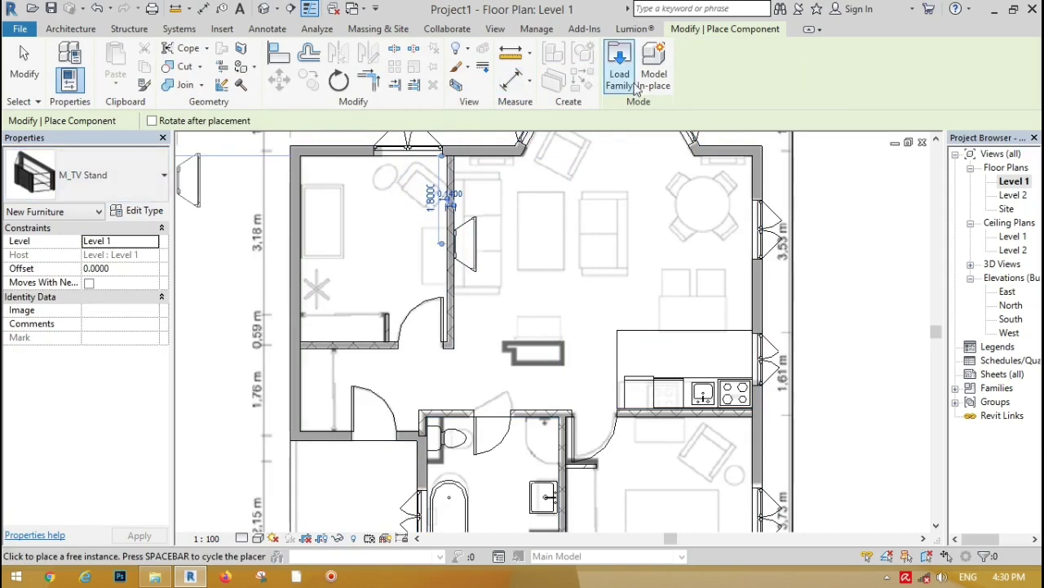
left_click(98, 175)
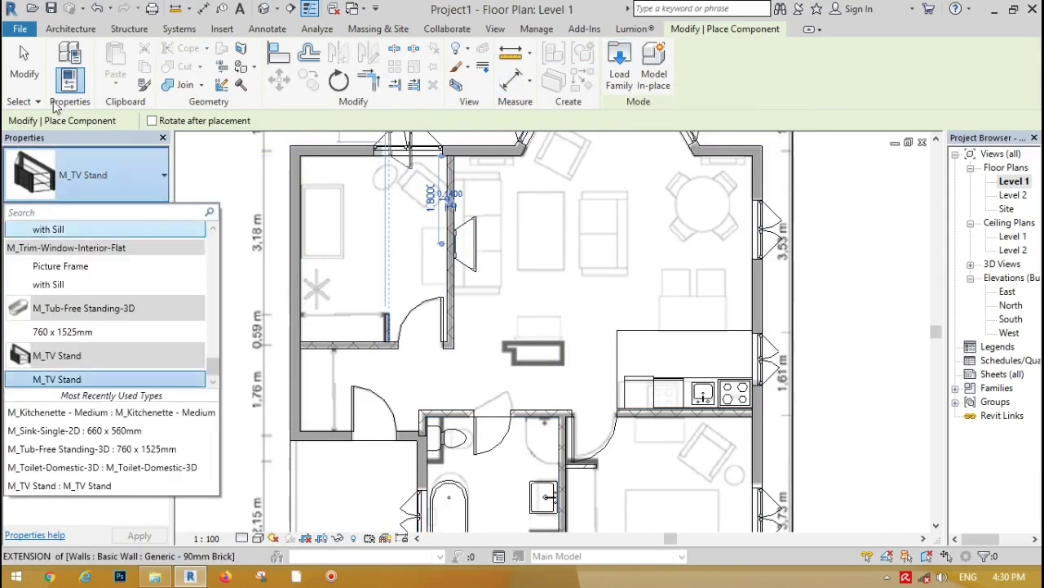
left_click(24, 75)
Check the TV stand's finish and dimensions in its type properties, leaving them unedited
left_click(466, 253)
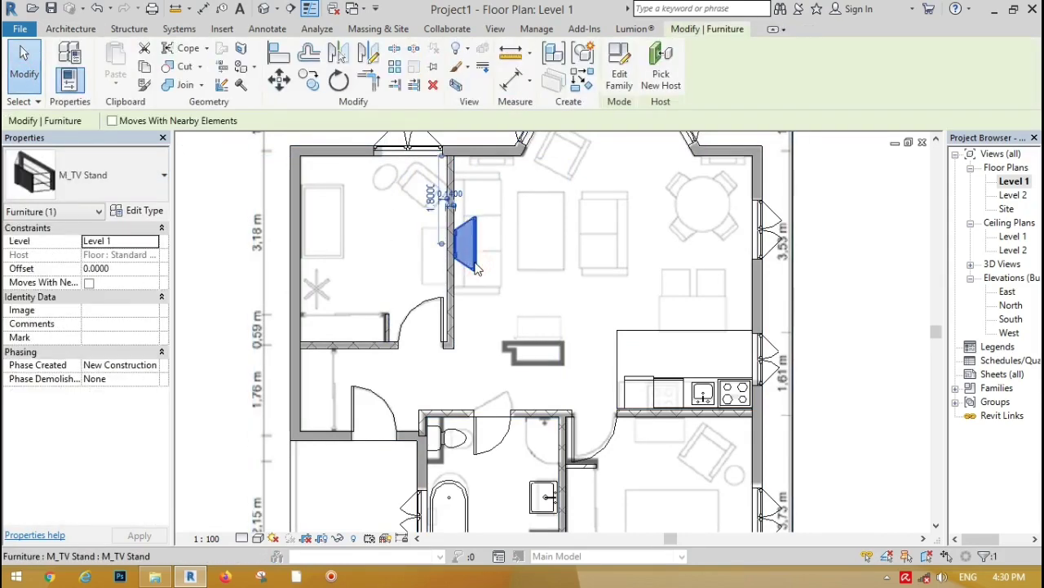
left_click(139, 211)
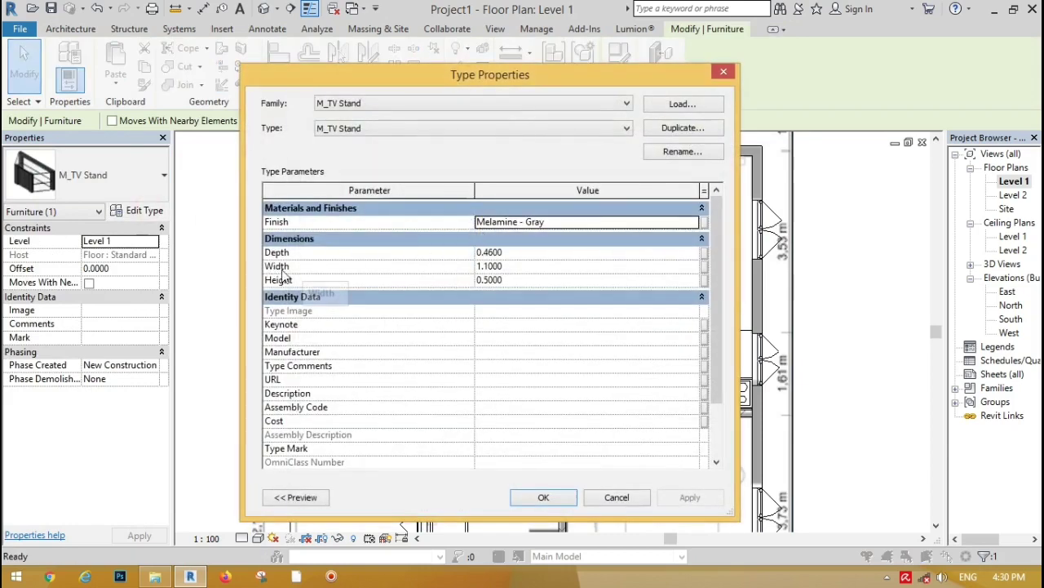
left_click(723, 72)
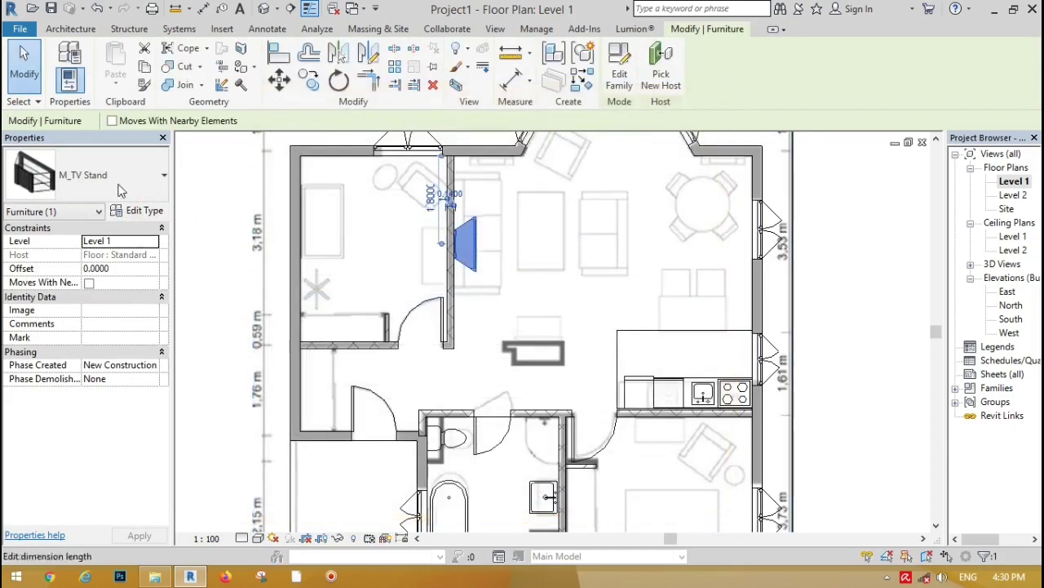
left_click(24, 72)
Load the M_TV - Flat Screen component family from the Furniture folder
left_click(186, 56)
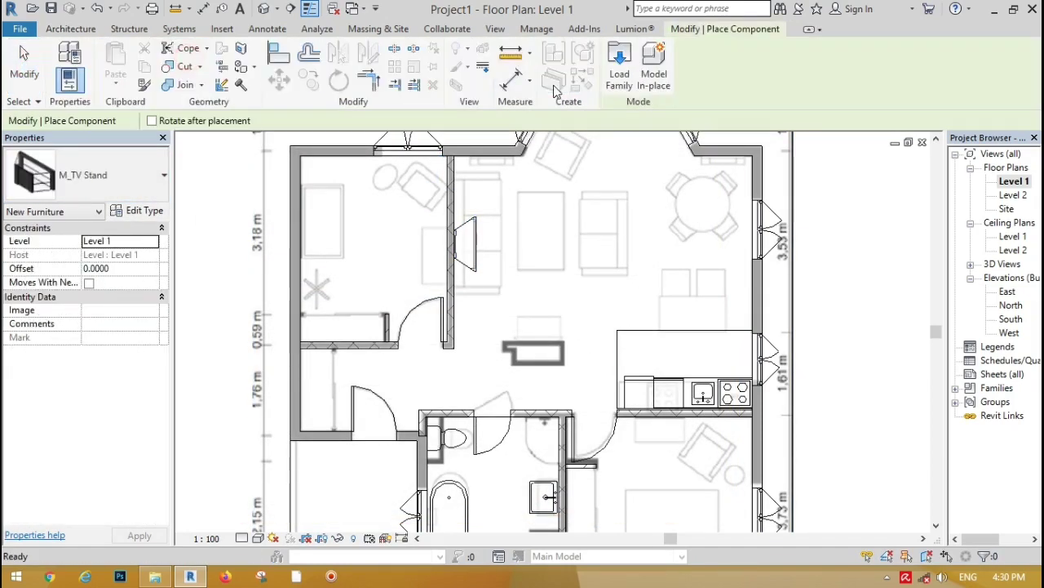
left_click(620, 77)
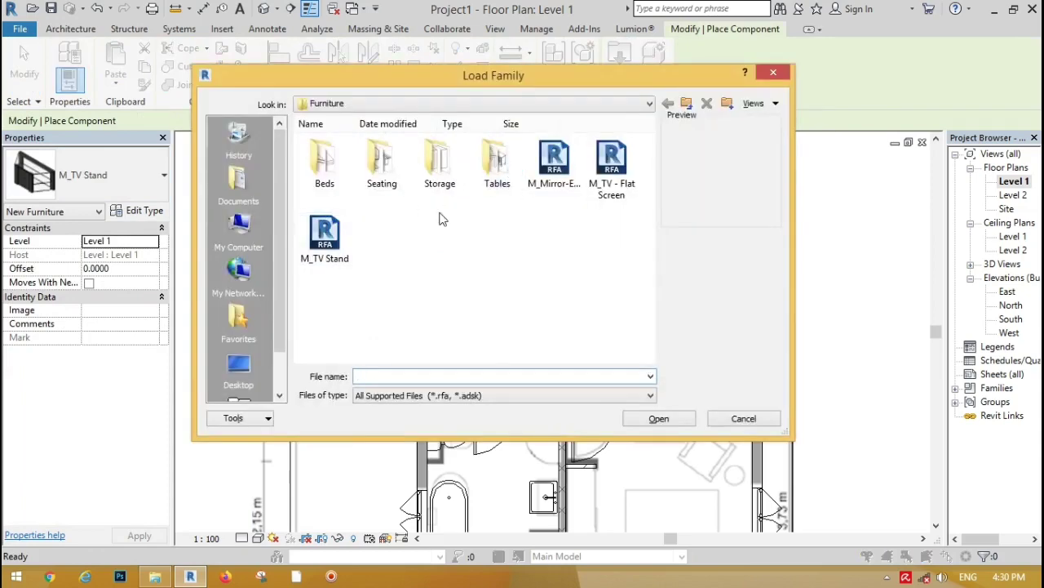
left_click(612, 167)
left_click(657, 417)
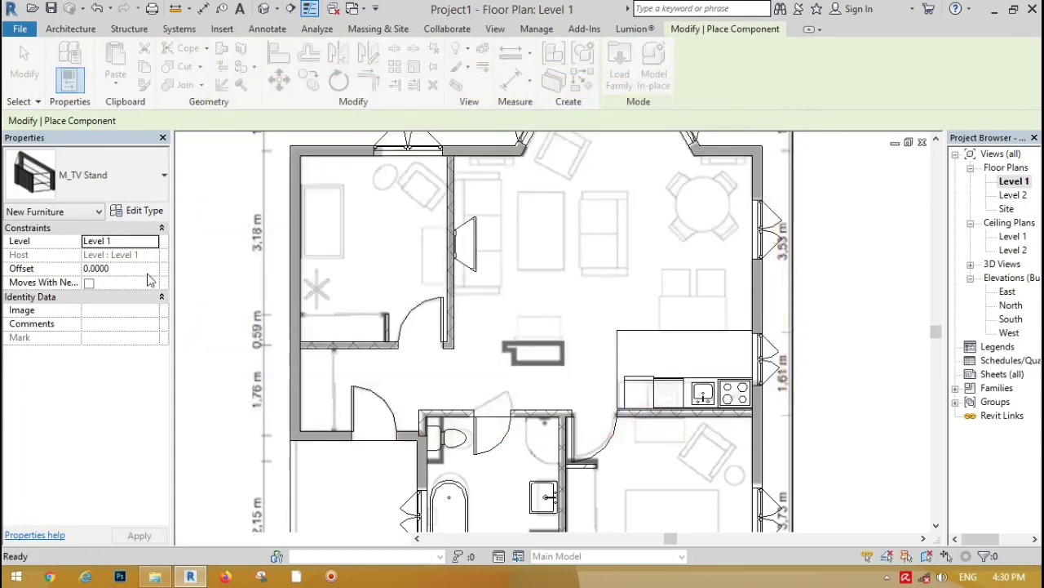
Place the M_TV - Flat Screen 0810mm at the midpoint of the TV stand with a 0.5 offset and end placement
left_click(132, 271)
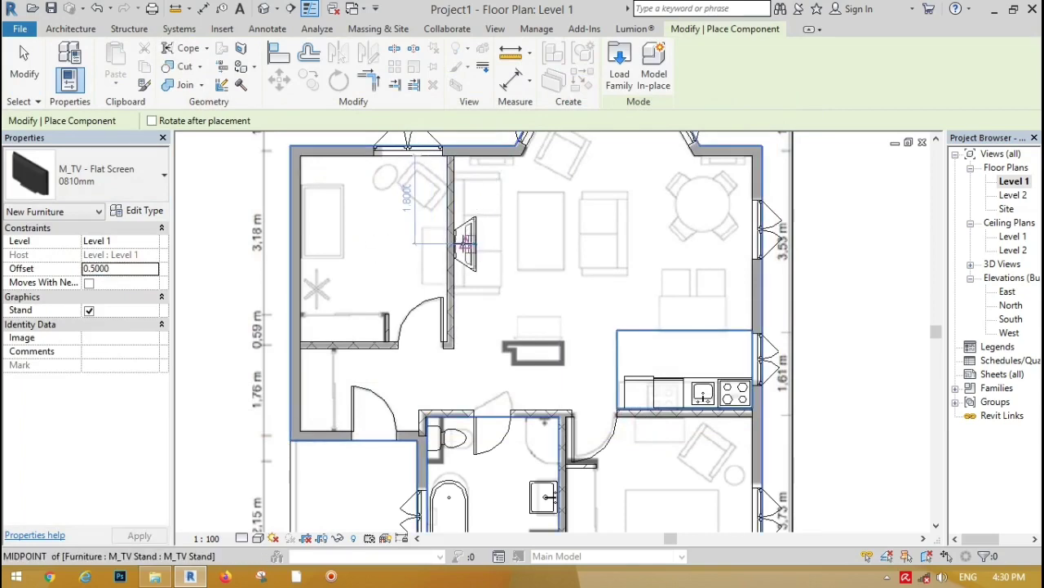
left_click(462, 243)
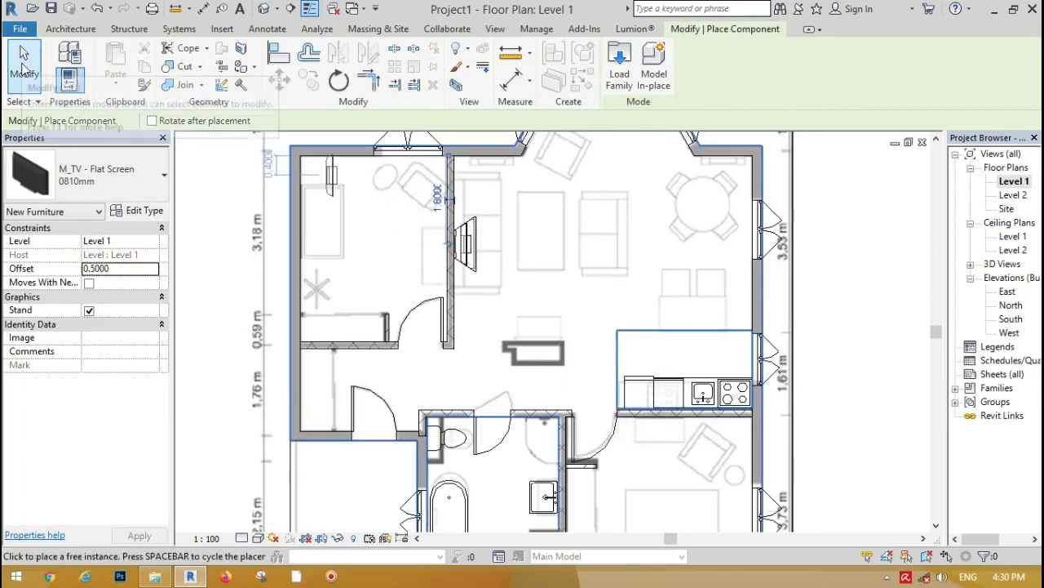
left_click(23, 61)
Load the M_Sofa-Corbu family from the Furniture Seating folder and place the sofa over the drawn one facing the TV stand
left_click(216, 70)
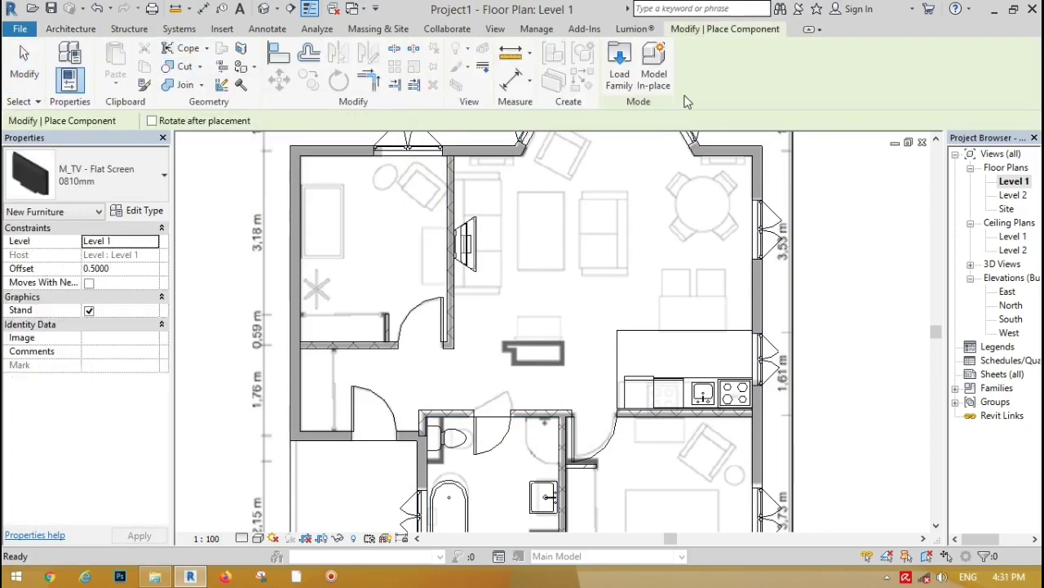
left_click(619, 69)
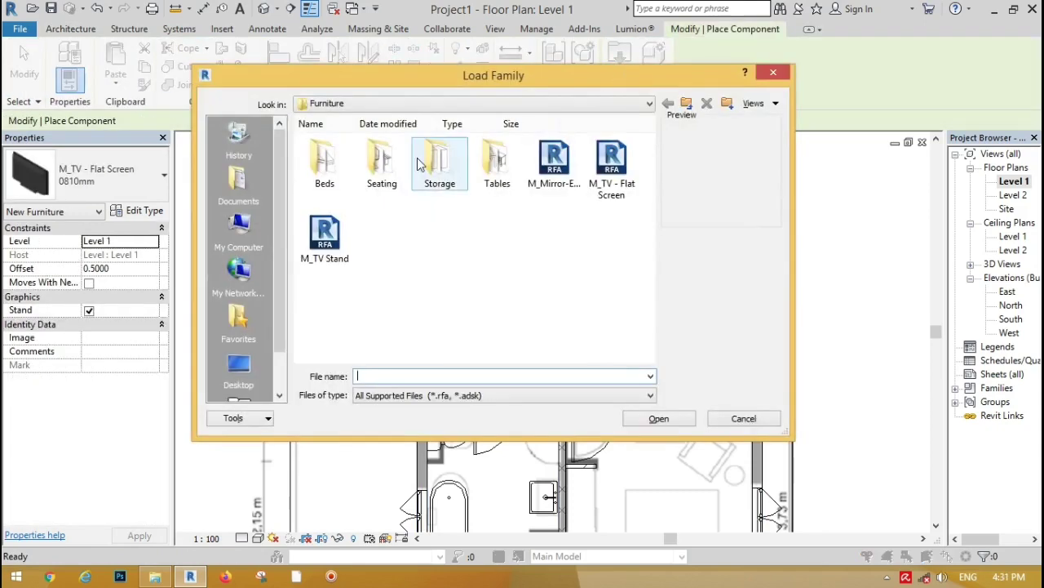
left_click(686, 105)
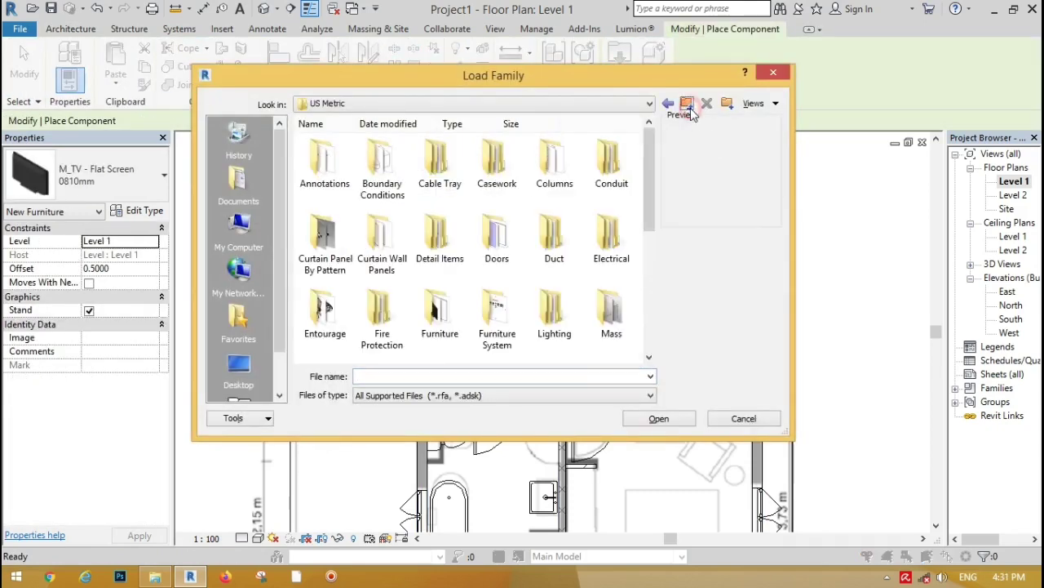
double_click(438, 322)
double_click(404, 175)
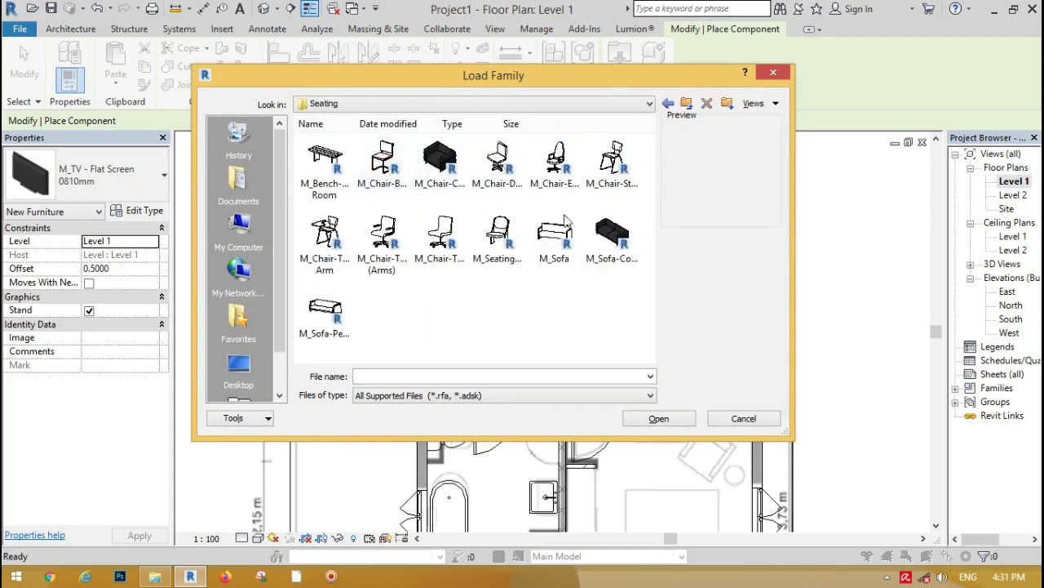
left_click(612, 238)
left_click(660, 418)
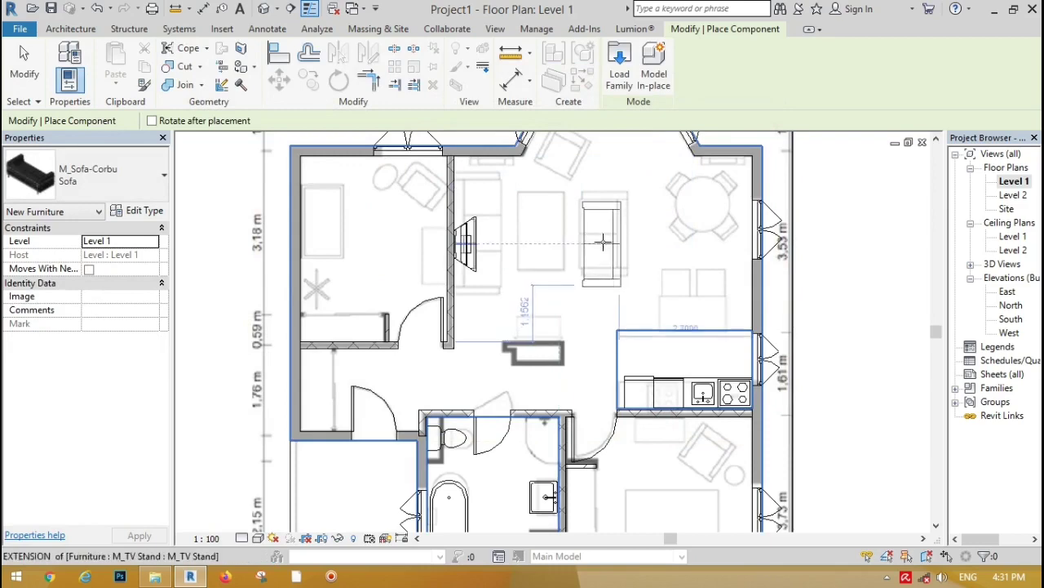
Load the M_Chair-Corbu family and place the chair at an angle over the drawn armchair near the bay window, ending placement
left_click(619, 79)
left_click(441, 163)
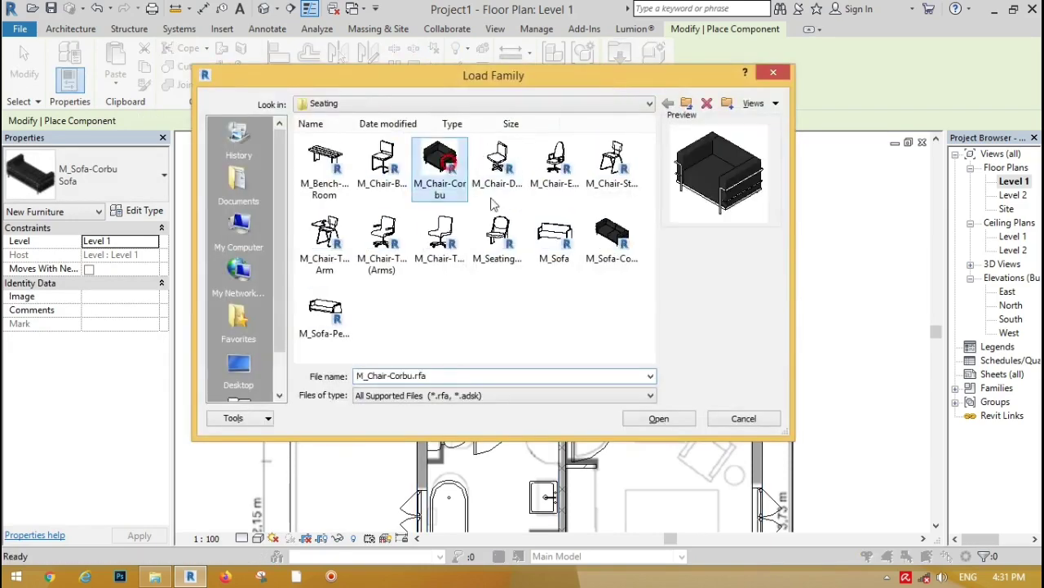
left_click(659, 418)
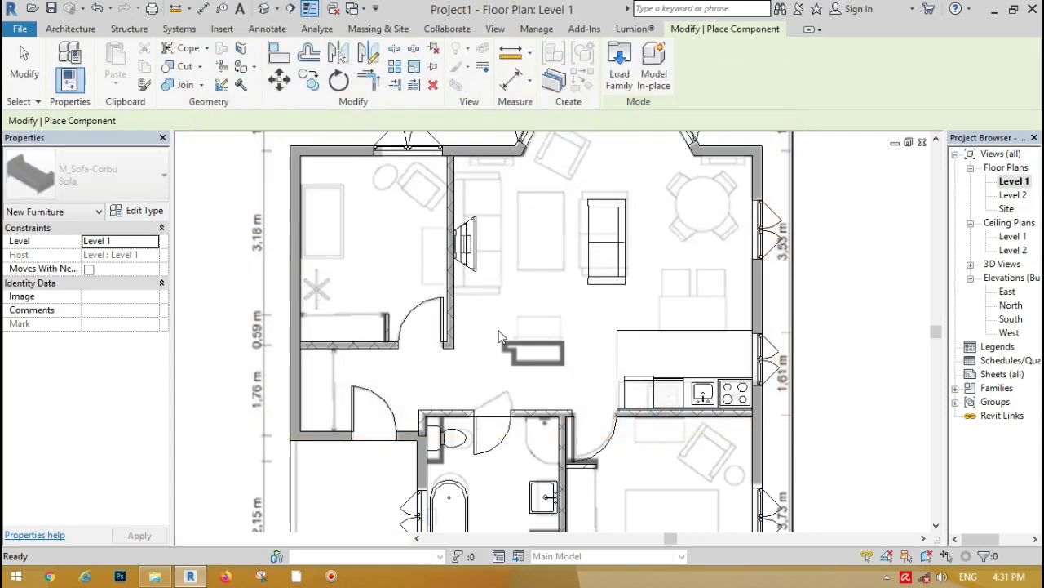
scroll(498, 330, "down", 3)
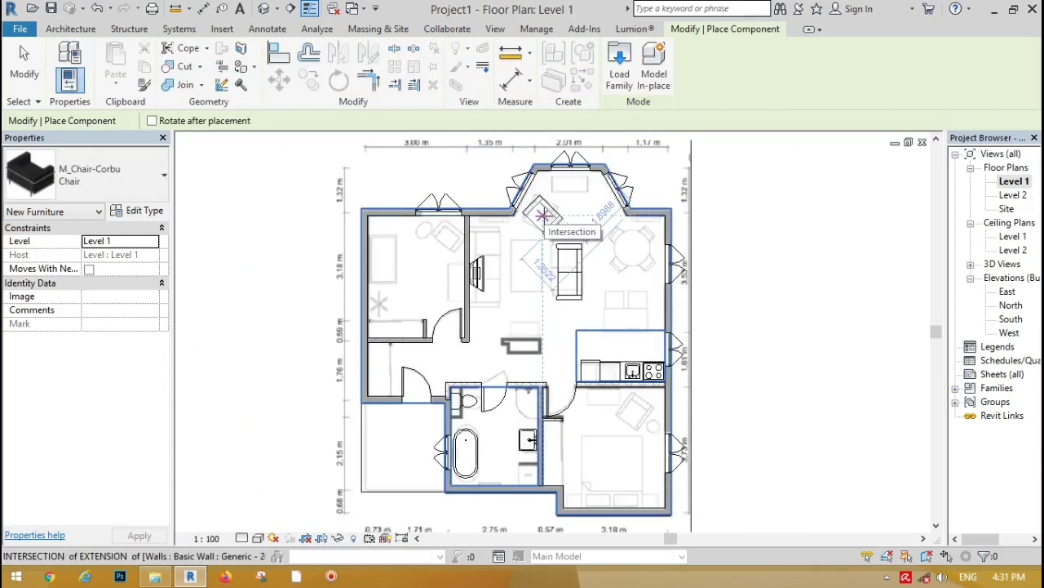
left_click(545, 216)
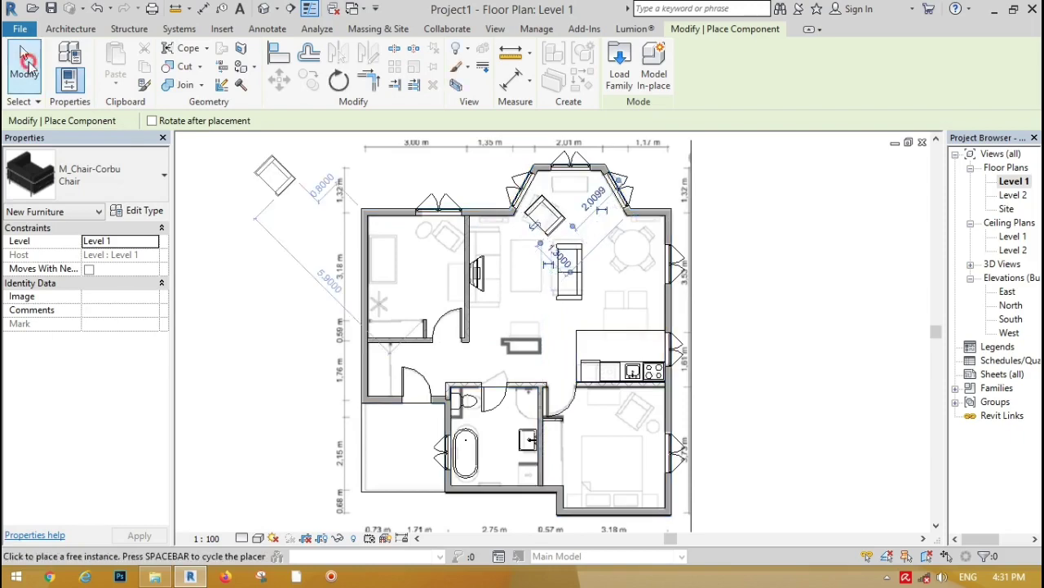
key("Escape")
key("Escape")
Mirror a copy of the M_Chair-Corbu about a horizontal axis through the middle of the sofa
left_click(539, 213)
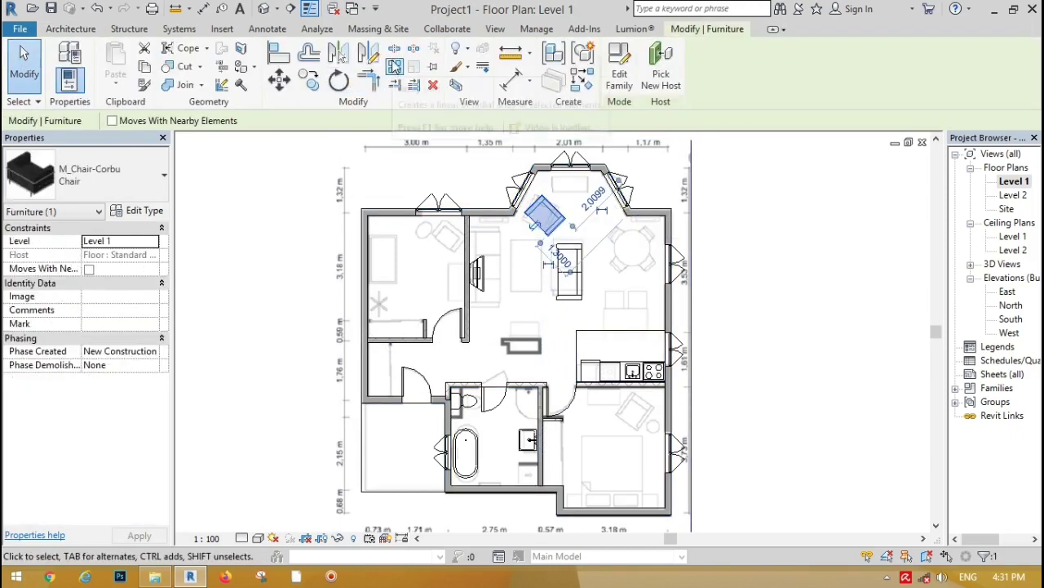
left_click(368, 53)
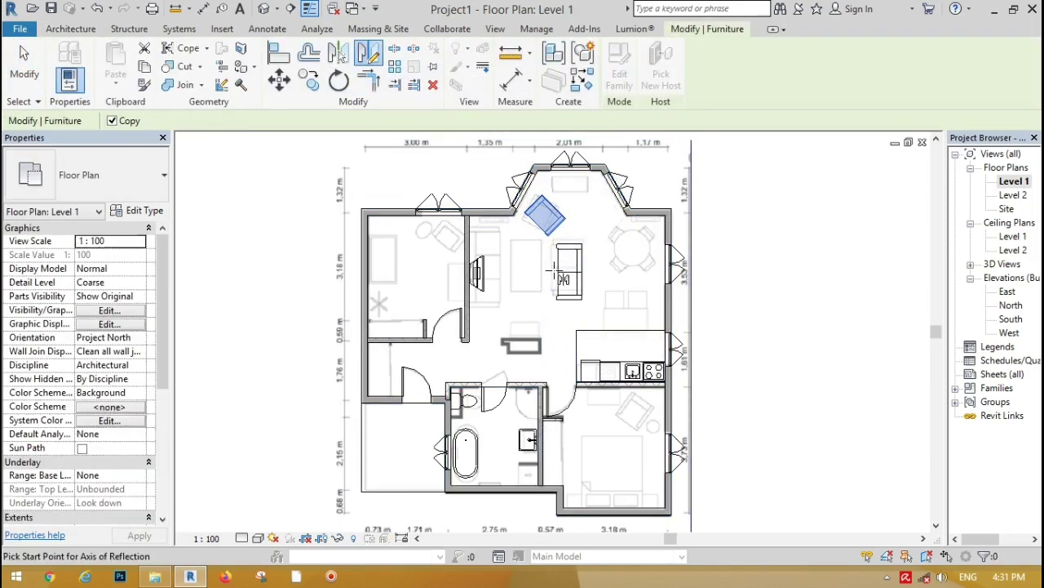
left_click(737, 272)
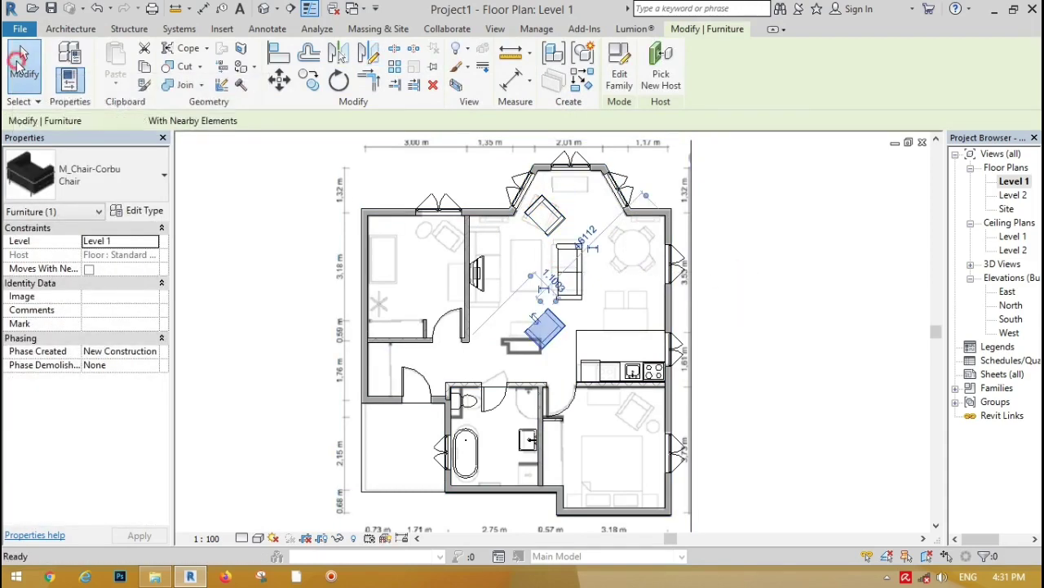
key("Escape")
scroll(555, 362, "up", 3)
scroll(555, 363, "down", 2)
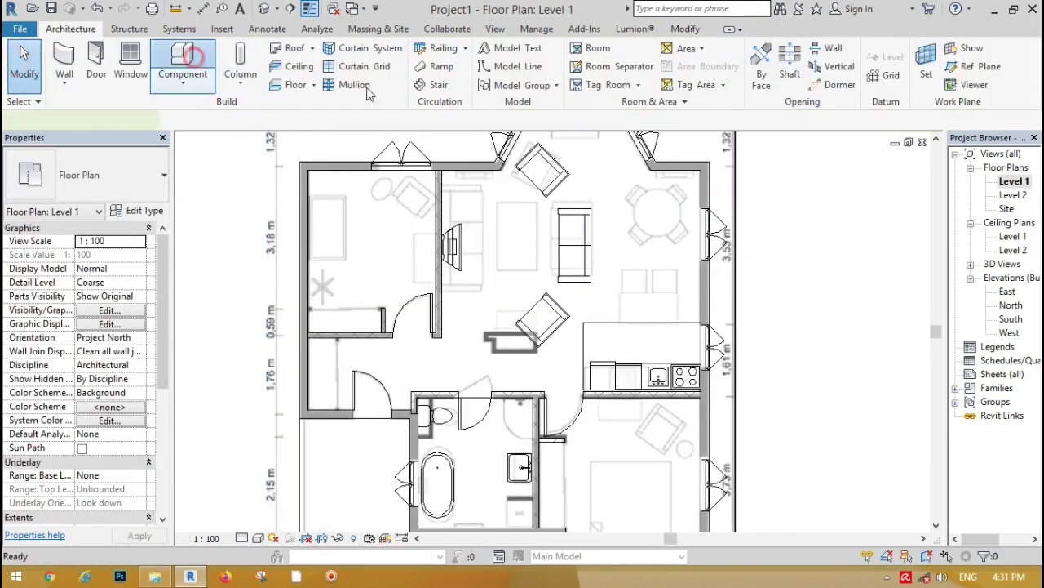
left_click(183, 66)
left_click(620, 76)
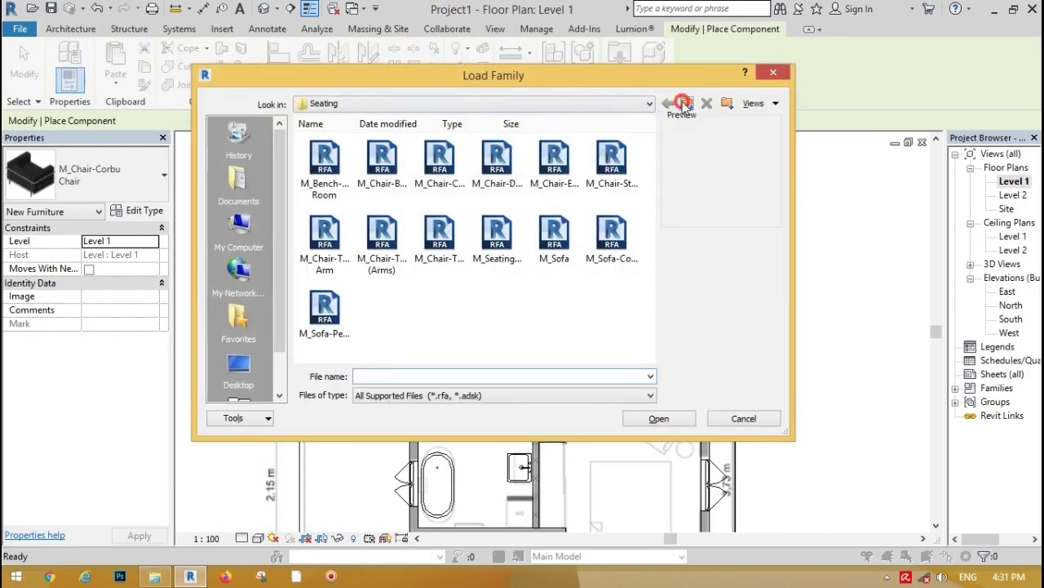
left_click(684, 105)
left_click(483, 161)
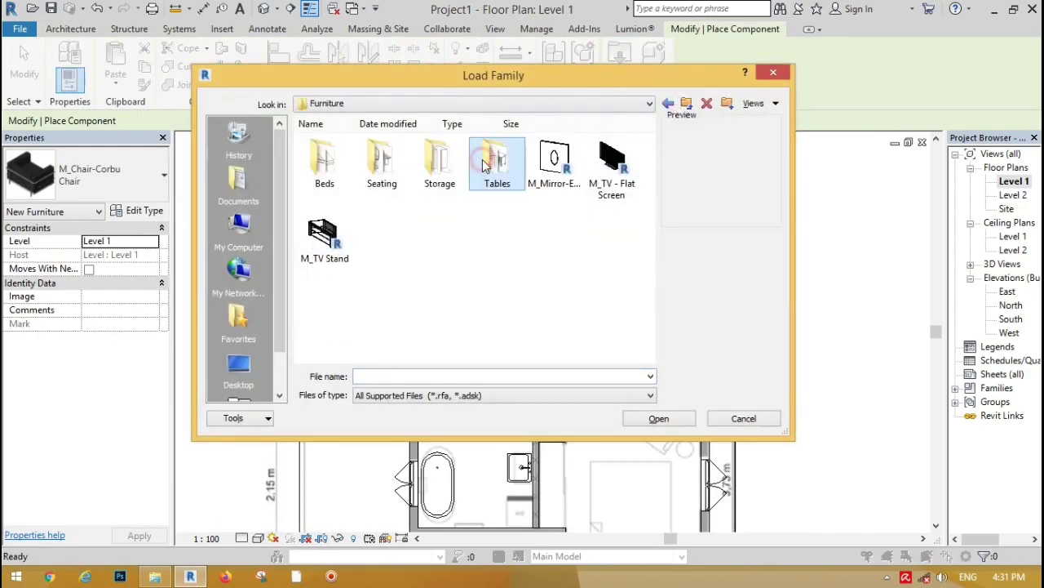
double_click(501, 164)
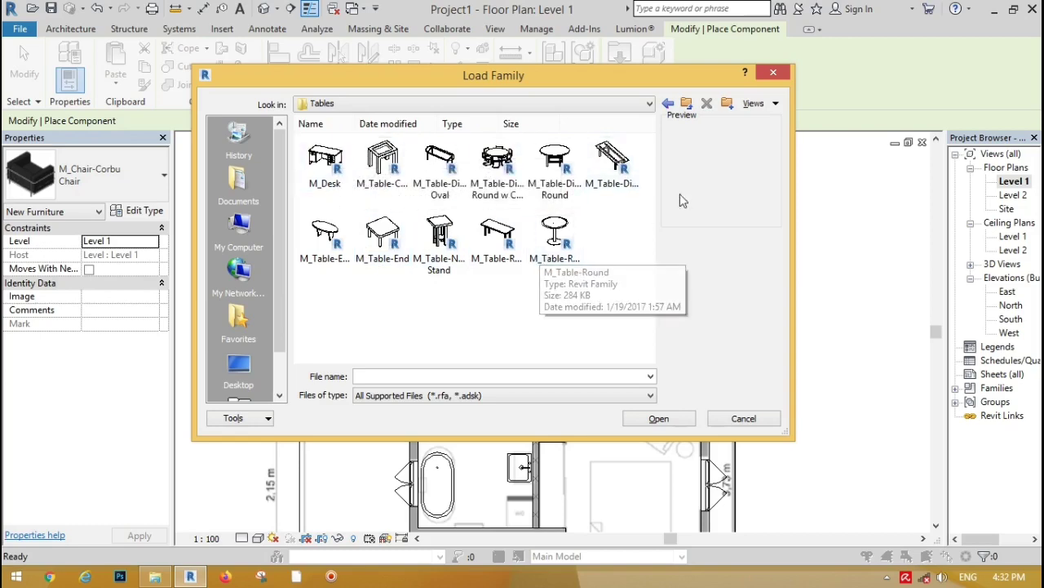
left_click(759, 78)
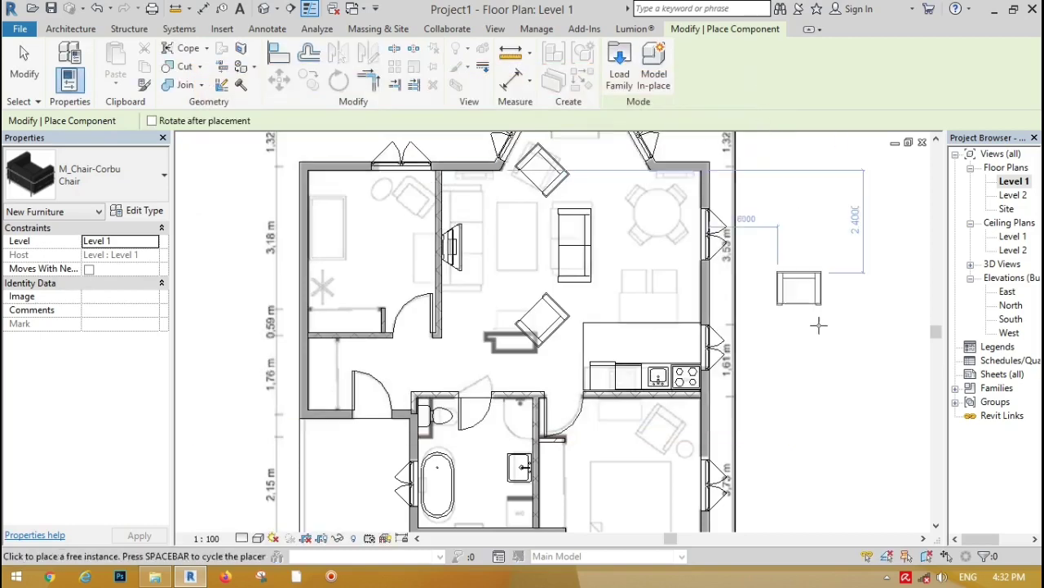
key("Escape")
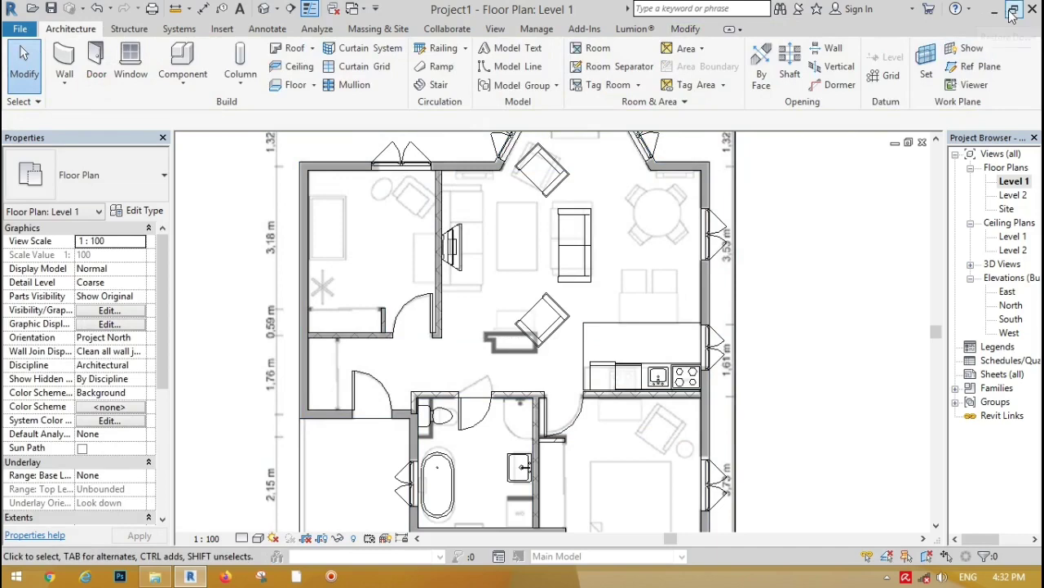
Load the Double_Bed_10058, 3D_Plant_8134, Occasional_Table_8389, Table_with_Chairs_11332 and sectional_sofa_6482 families into the project from the desktop's New folder
left_click(1012, 11)
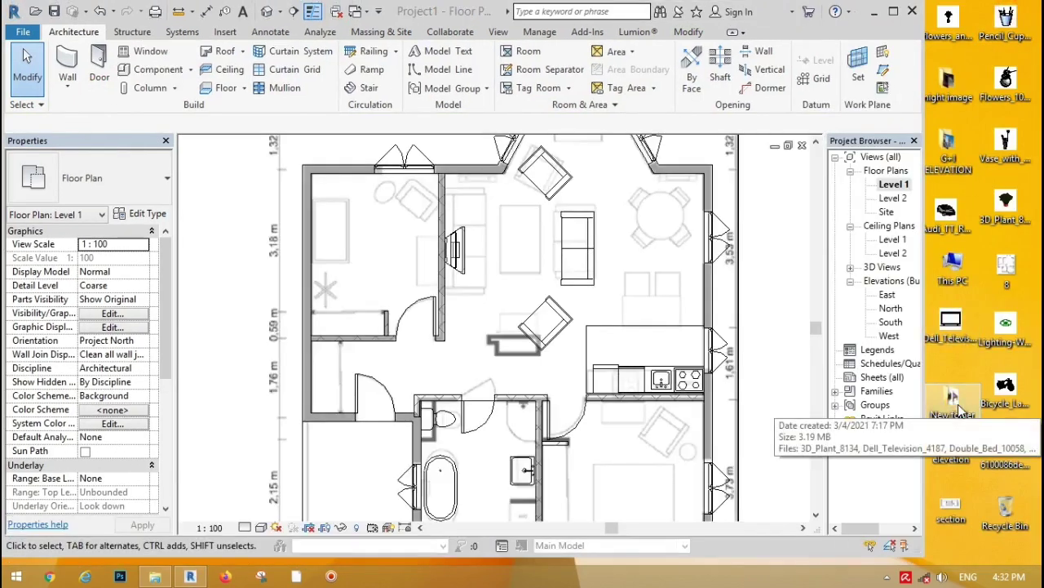
double_click(959, 408)
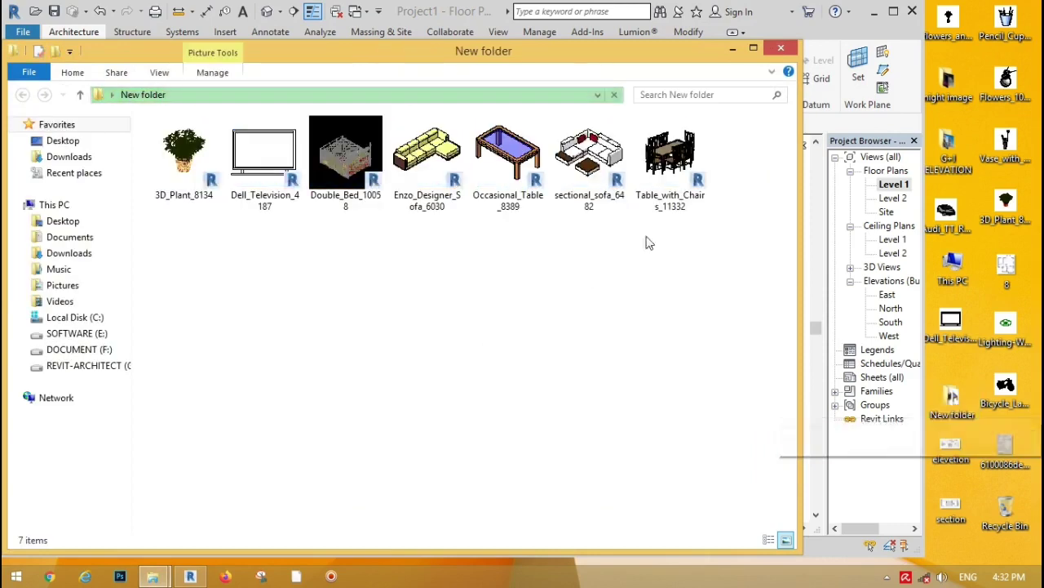
left_click(360, 160)
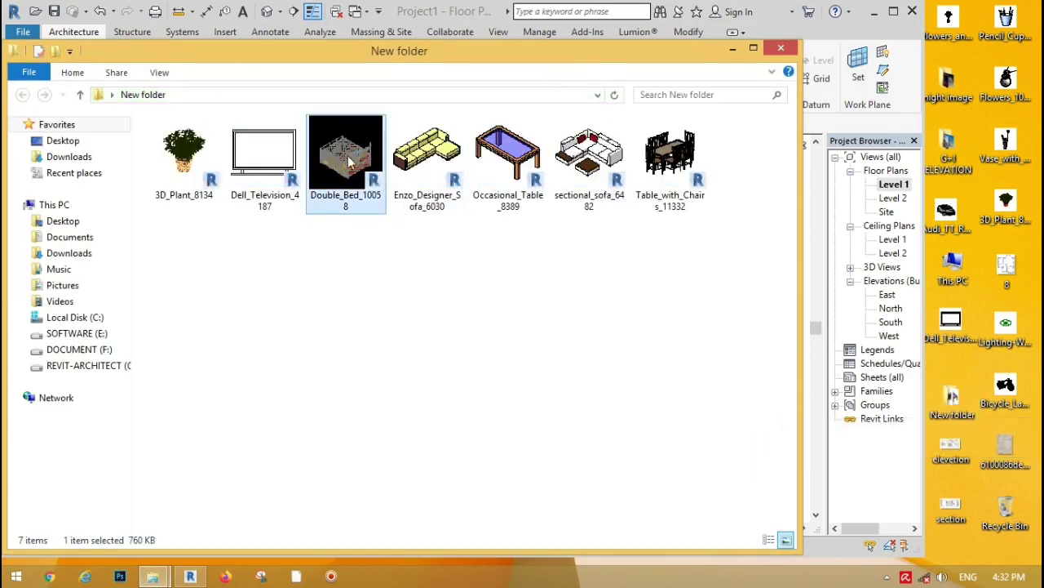
left_click(520, 145, "ctrl")
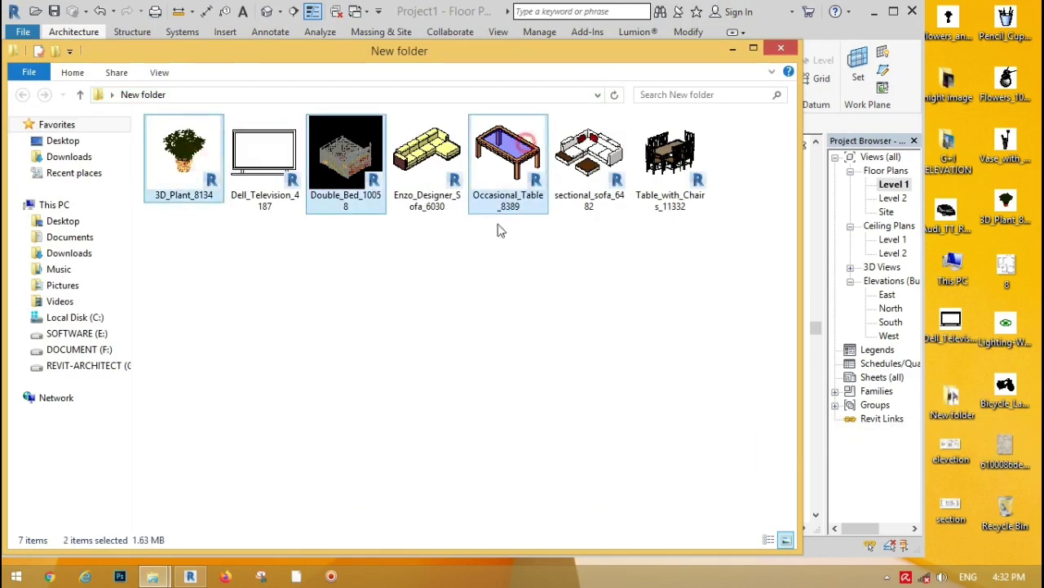
left_click(659, 178, "ctrl")
left_click(581, 168, "ctrl")
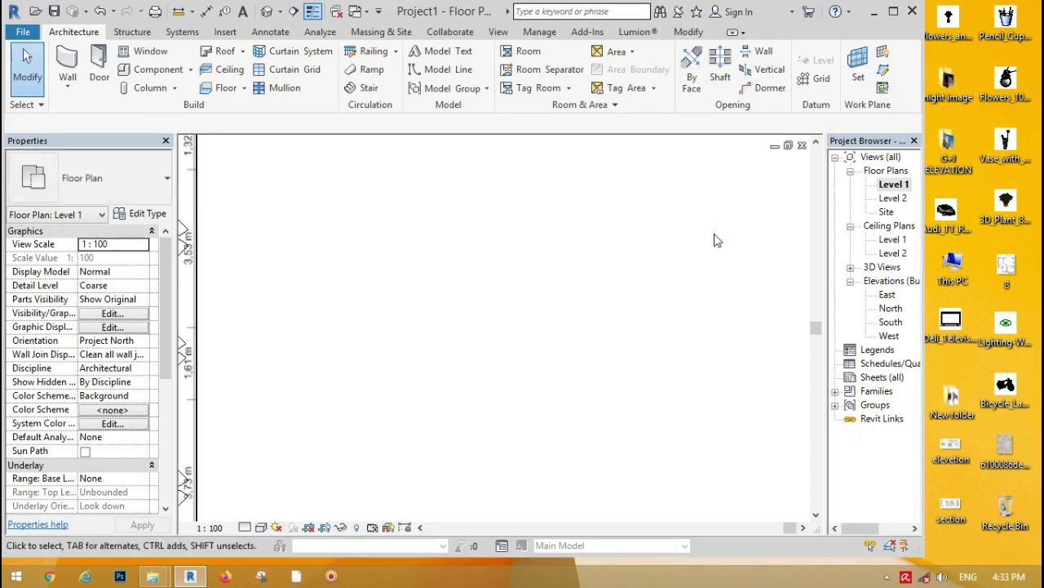
left_click(895, 12)
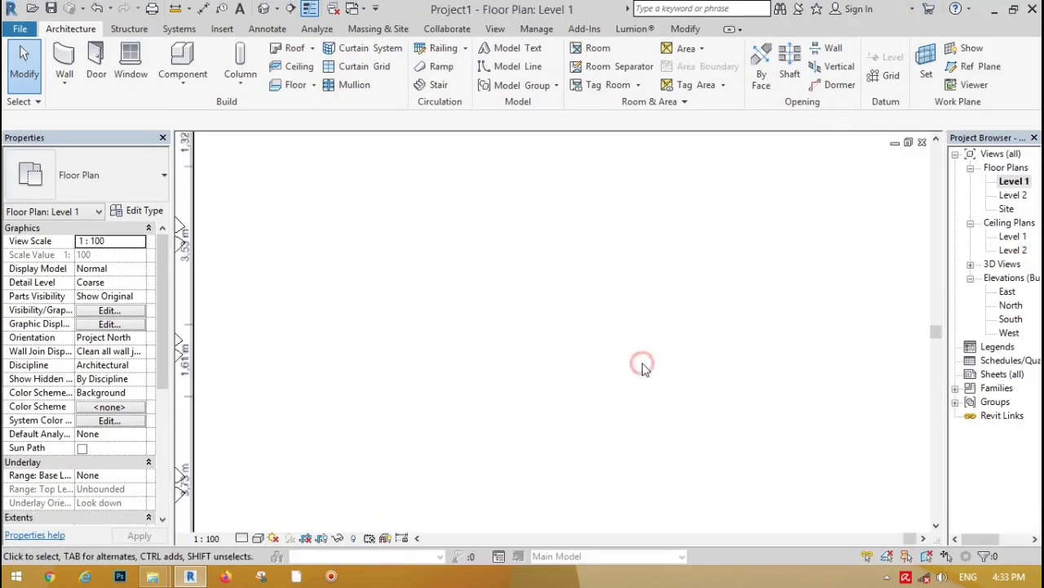
Delete the 8.PNG floor plan raster image from the Level 1 plan
left_click(408, 418)
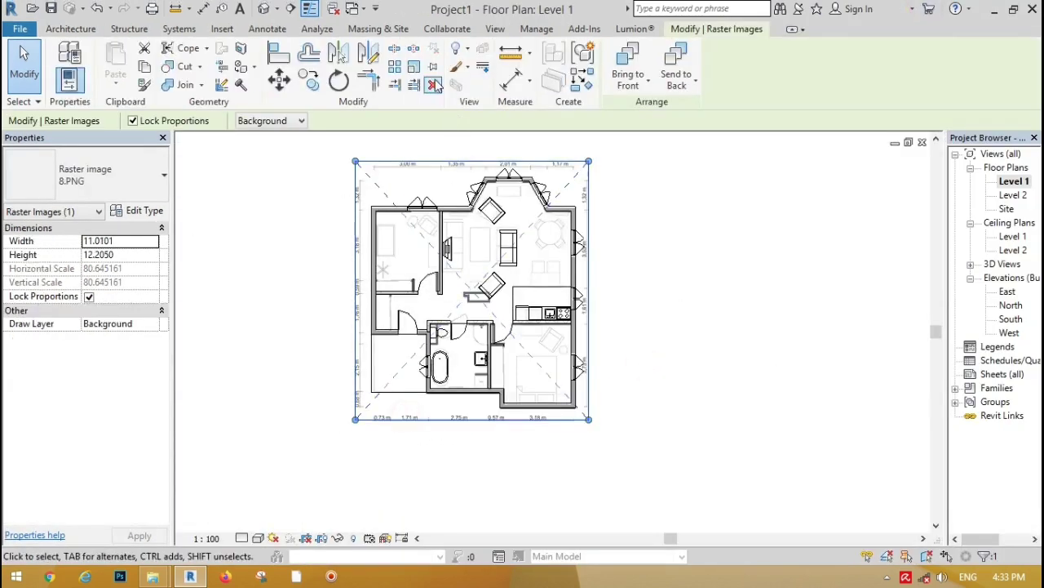
key("Escape")
scroll(459, 297, "up", 2)
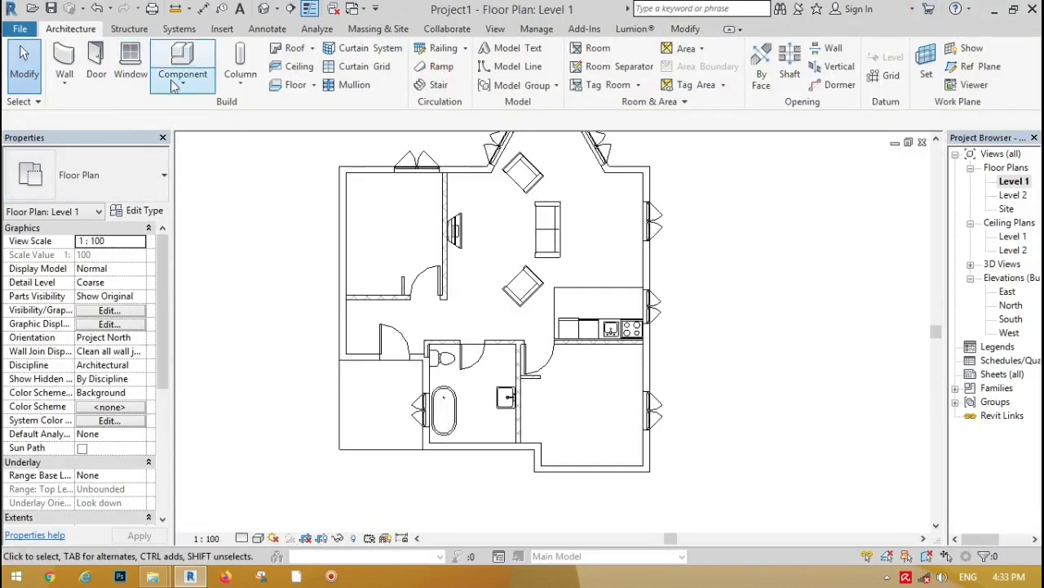
Place a Double_Bed_10058 against the upper wall of the upper-left bedroom and another against the lower wall of the lower-right bedroom
left_click(173, 86)
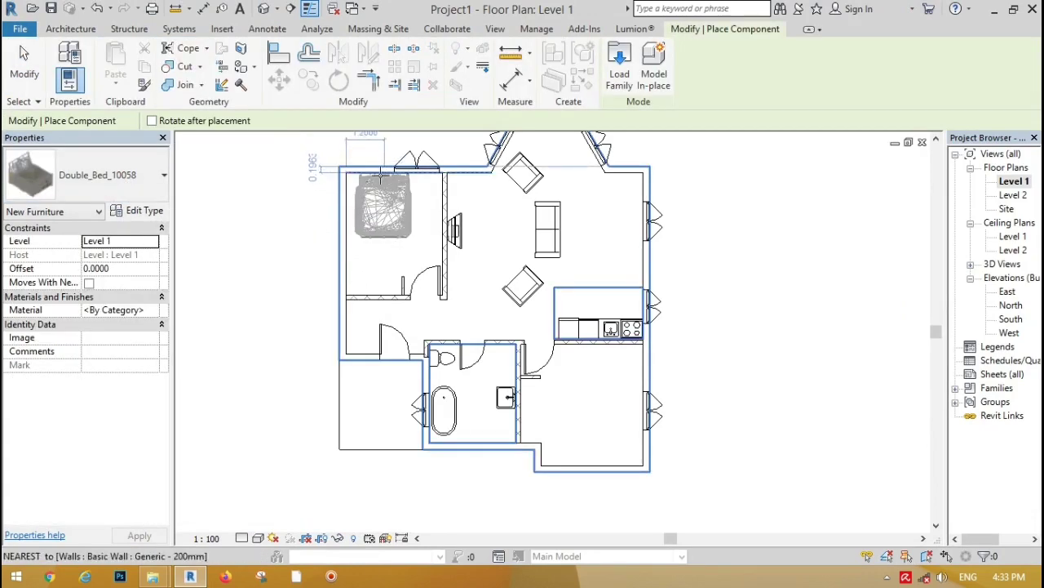
left_click(372, 171)
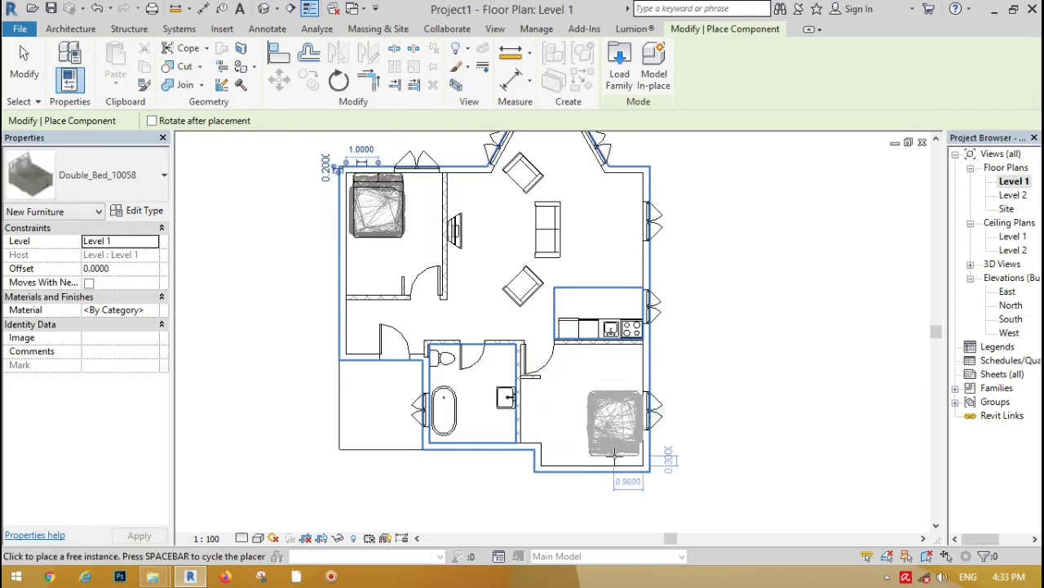
left_click(606, 462)
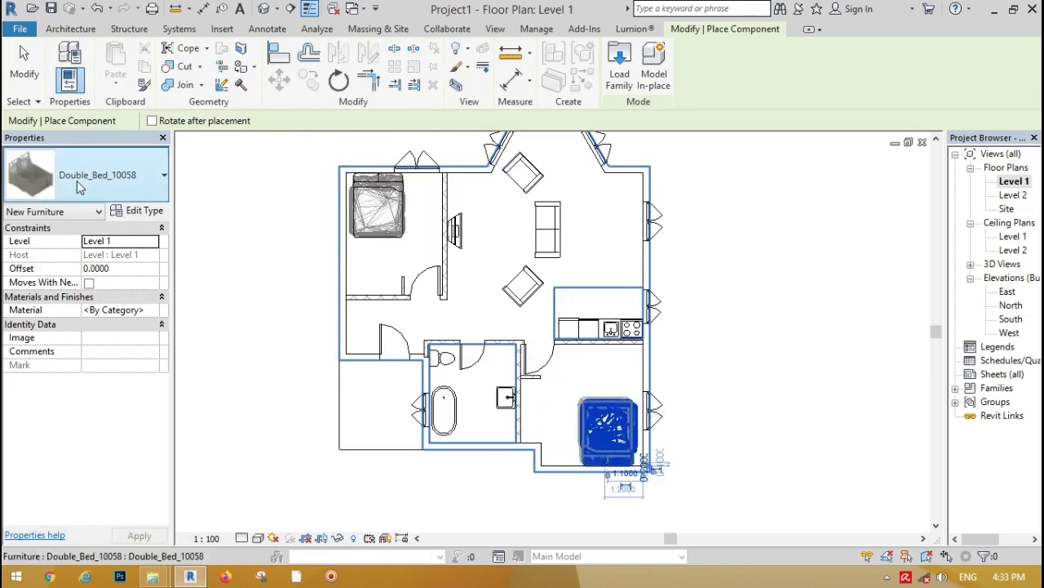
Place the Occasional_Table_8389 in its 48" x 24" type between the TV stand and the sofa
left_click(106, 175)
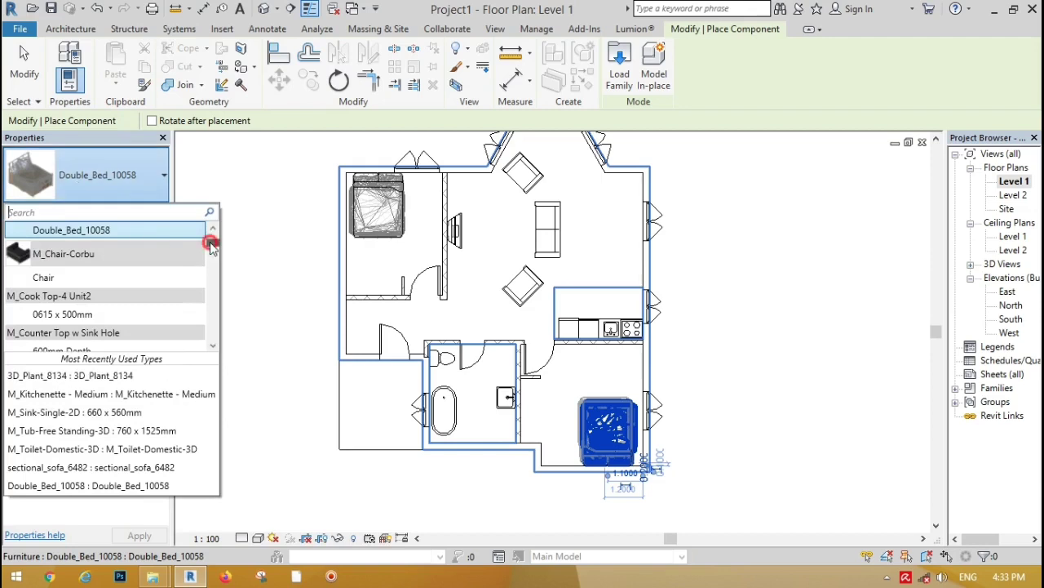
left_click_drag(210, 246, 209, 331)
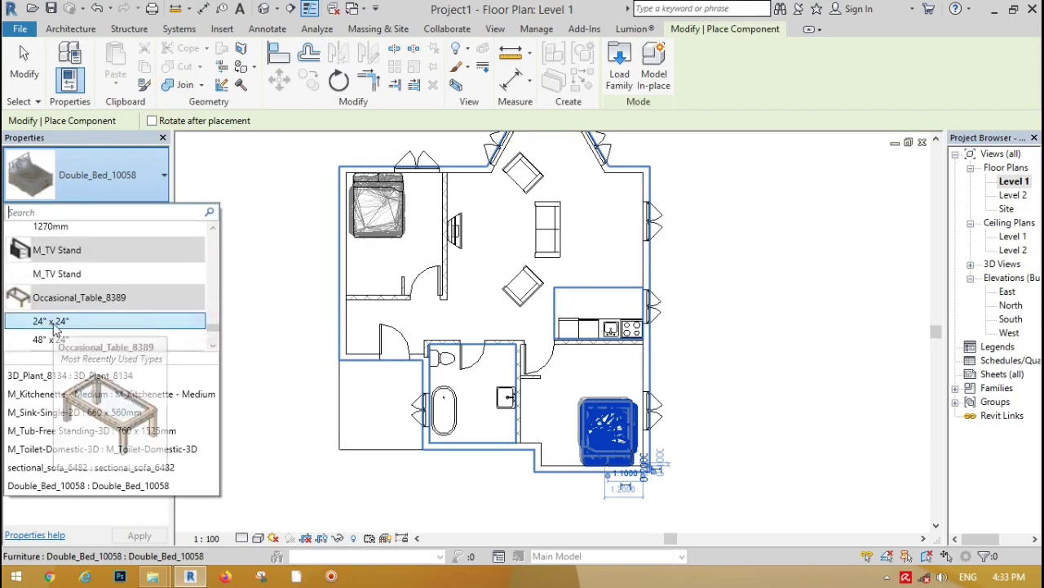
left_click(51, 321)
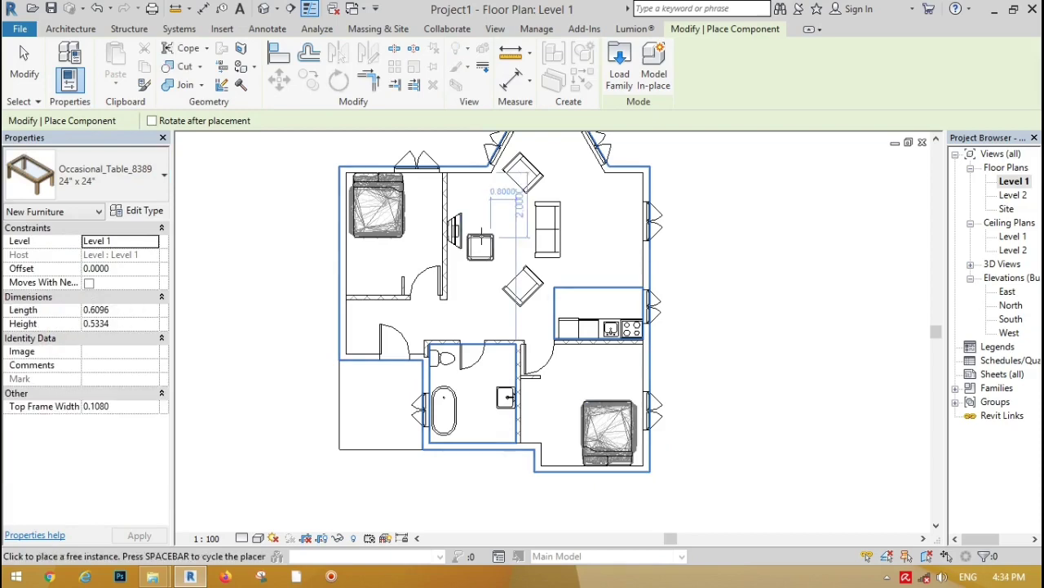
left_click(102, 174)
left_click(50, 341)
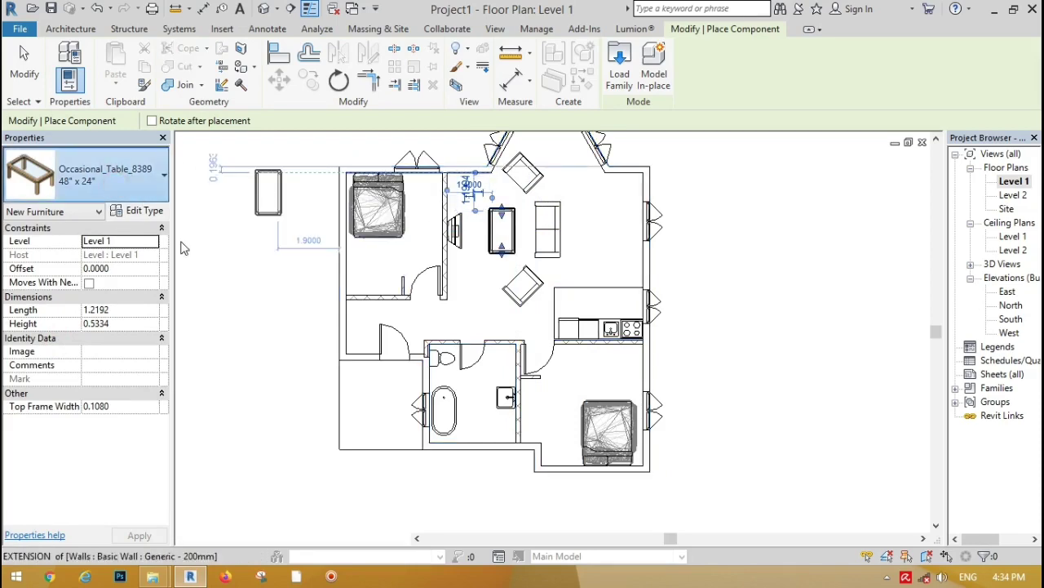
Place the Table_with_Chairs_11332 in its 72" x 36" x 32" type between the sofa and the living room's right wall
left_click(139, 191)
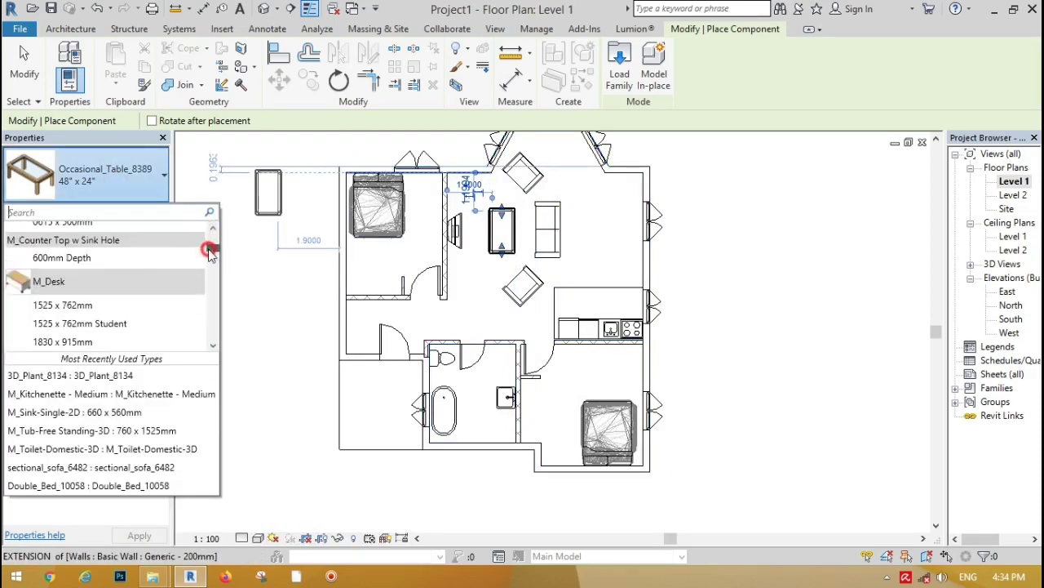
left_click_drag(212, 263, 217, 334)
left_click(118, 329)
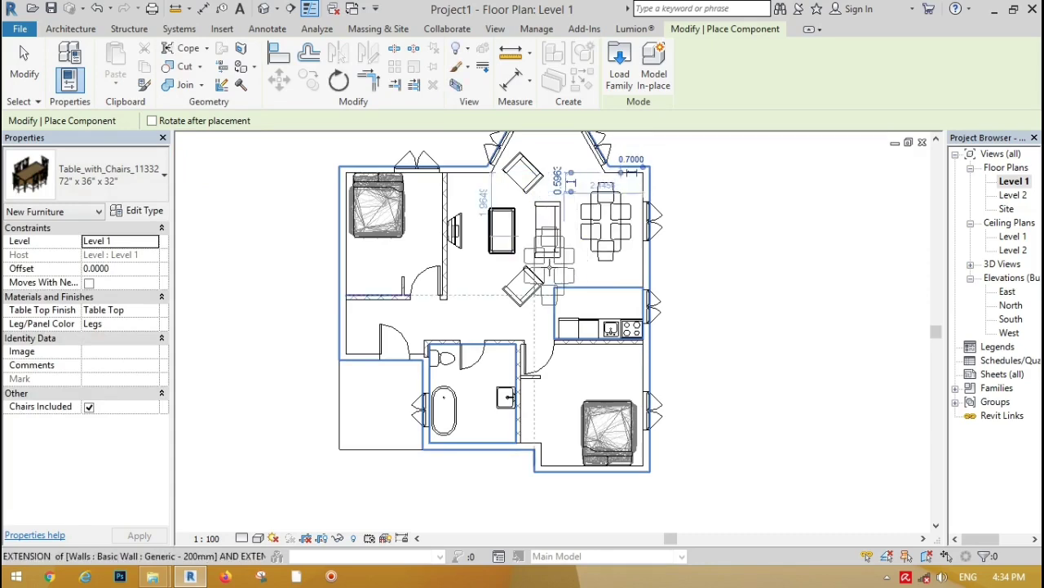
scroll(547, 268, "down", 2)
scroll(605, 212, "up", 2)
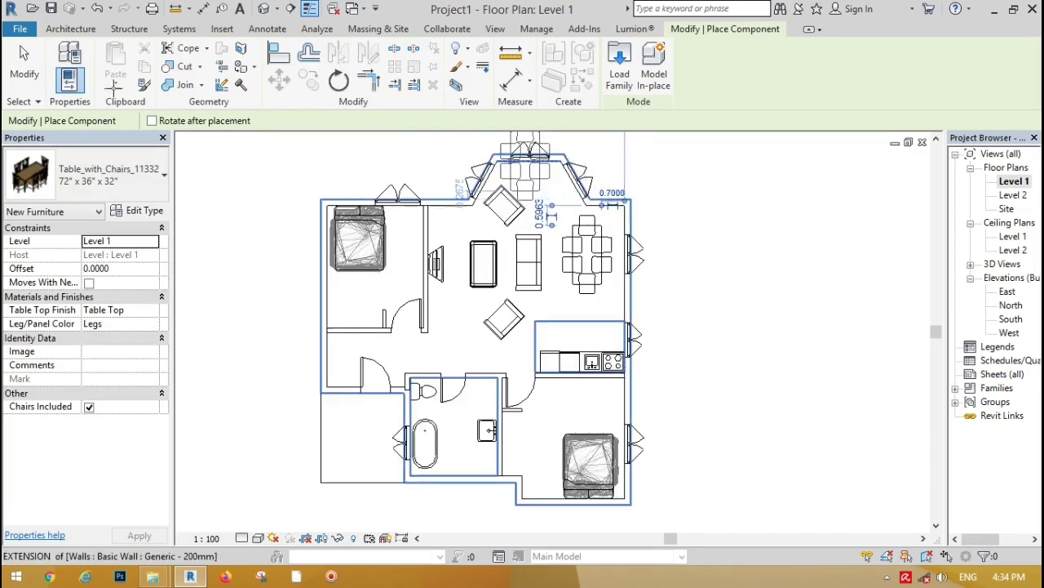
left_click(31, 67)
Load the M_Tall Cabinet-Single Door(2) family from the US Metric library's Casework > Tall Cabinets folder
scroll(575, 205, "down", 2)
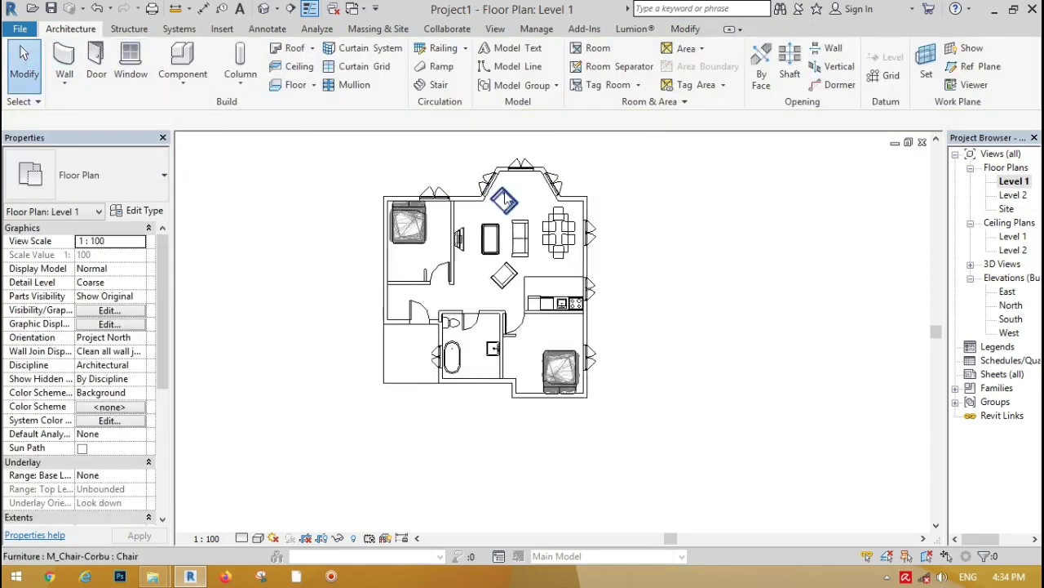
scroll(462, 232, "up", 2)
scroll(462, 232, "down", 1)
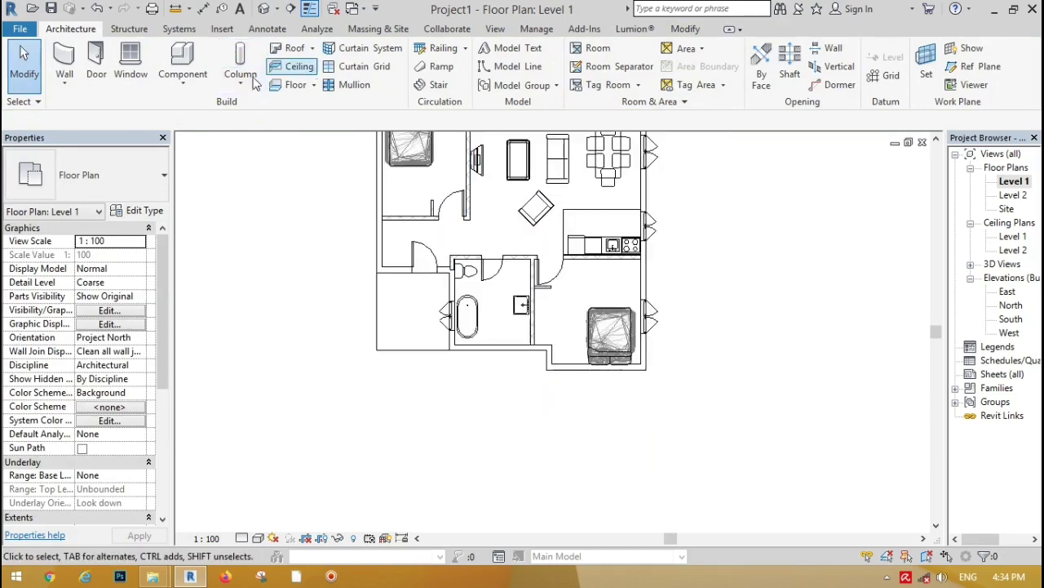
left_click(183, 61)
left_click(620, 65)
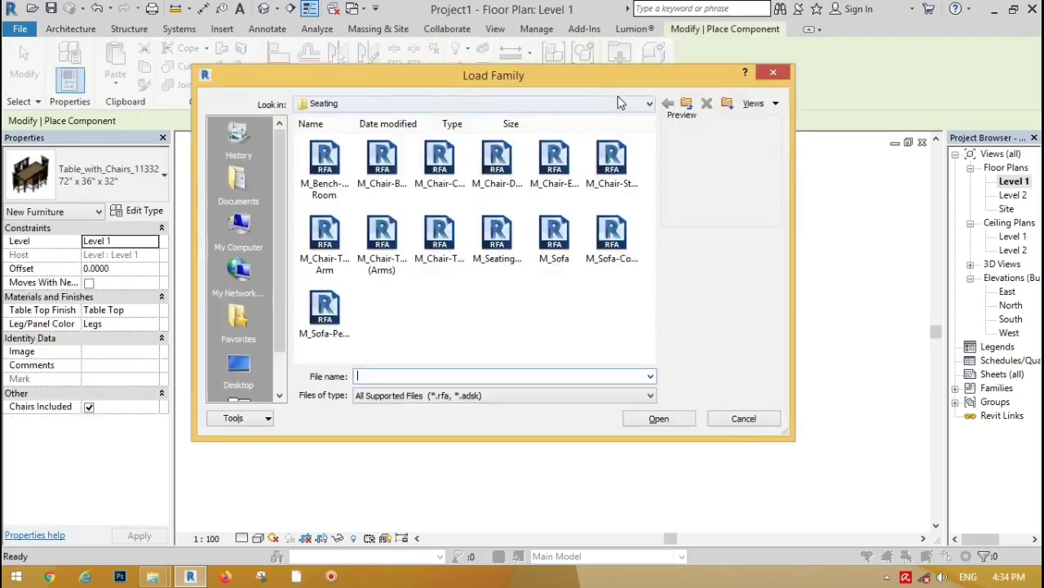
left_click(686, 103)
left_click(686, 104)
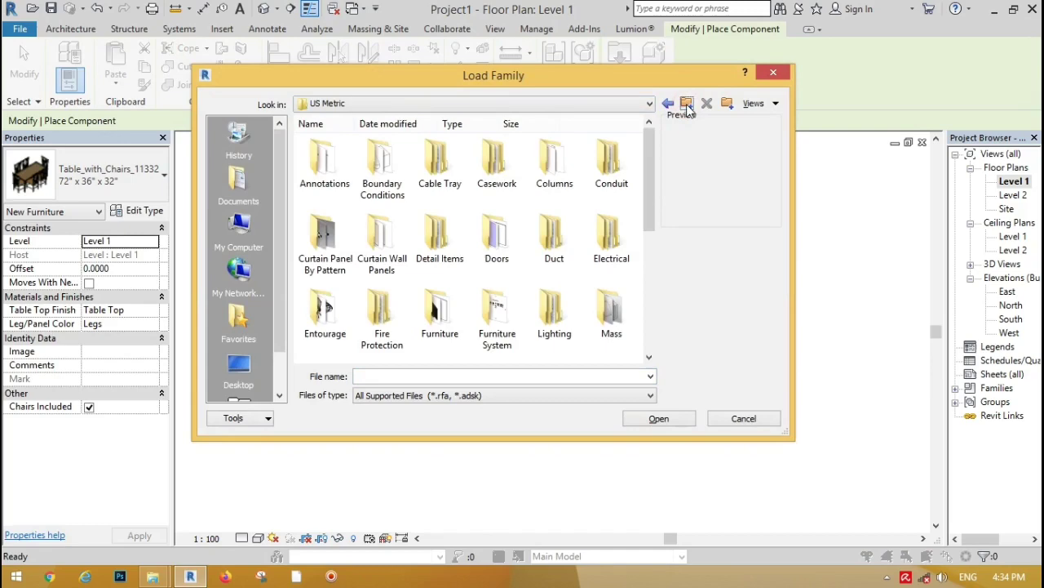
double_click(487, 172)
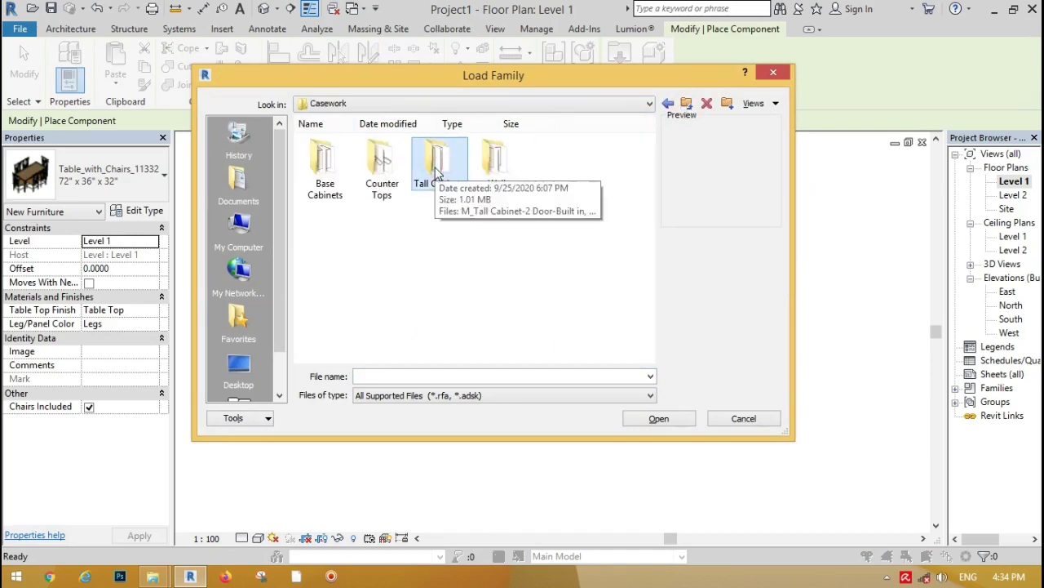
double_click(439, 168)
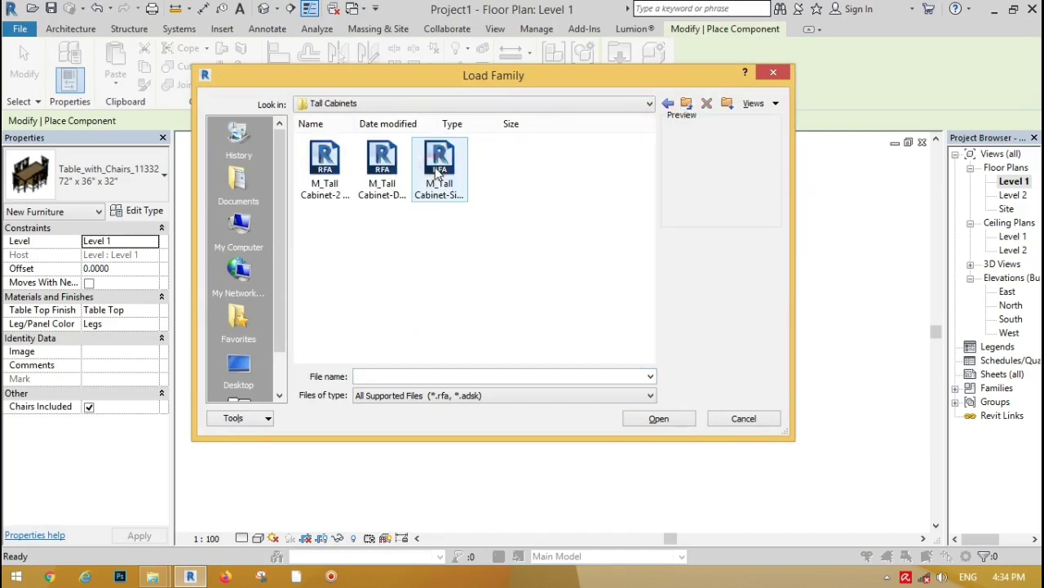
left_click(666, 417)
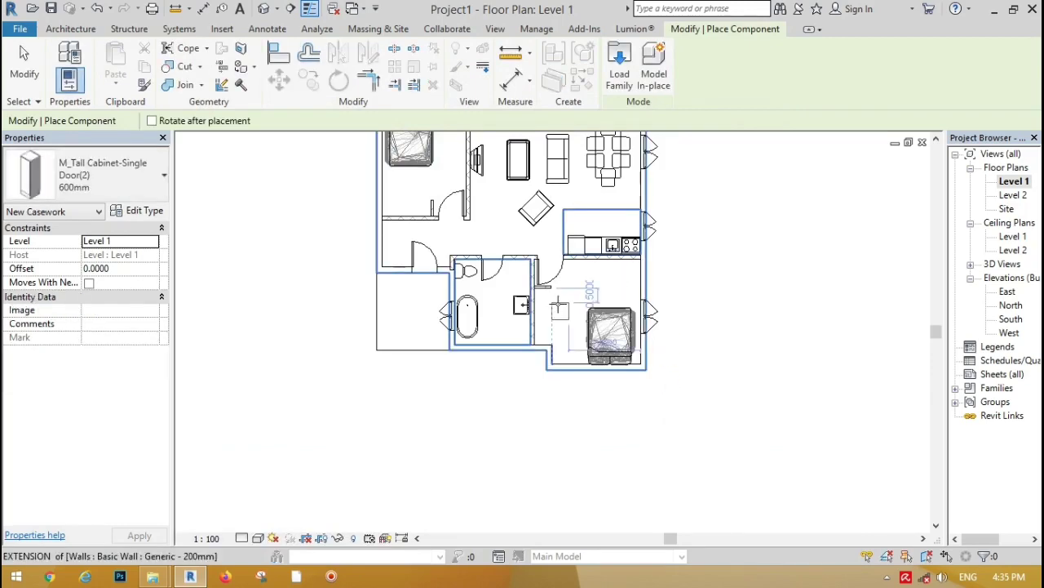
Place a 600mm tall cabinet beside the bathroom wall in the lower-right bedroom and another in the upper-left bedroom's lower-left corner
scroll(553, 303, "up", 3)
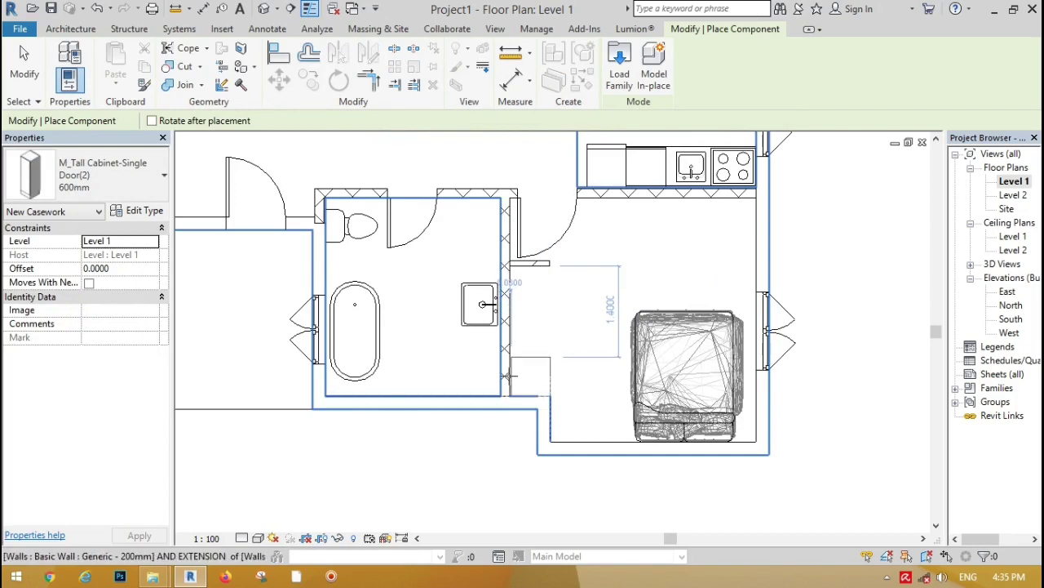
scroll(576, 374, "down", 2)
scroll(590, 373, "down", 3)
scroll(421, 232, "up", 4)
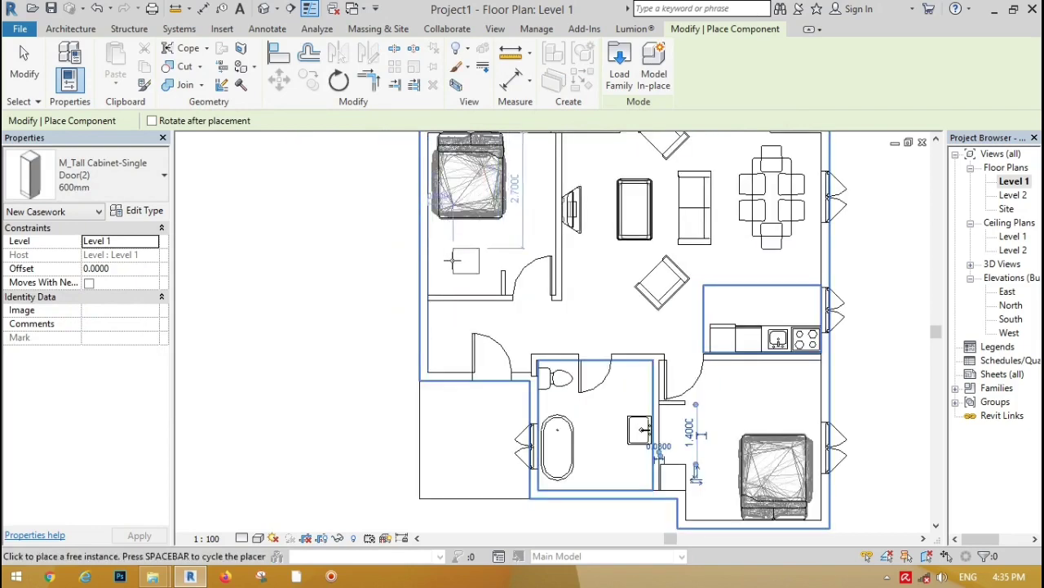
key("space")
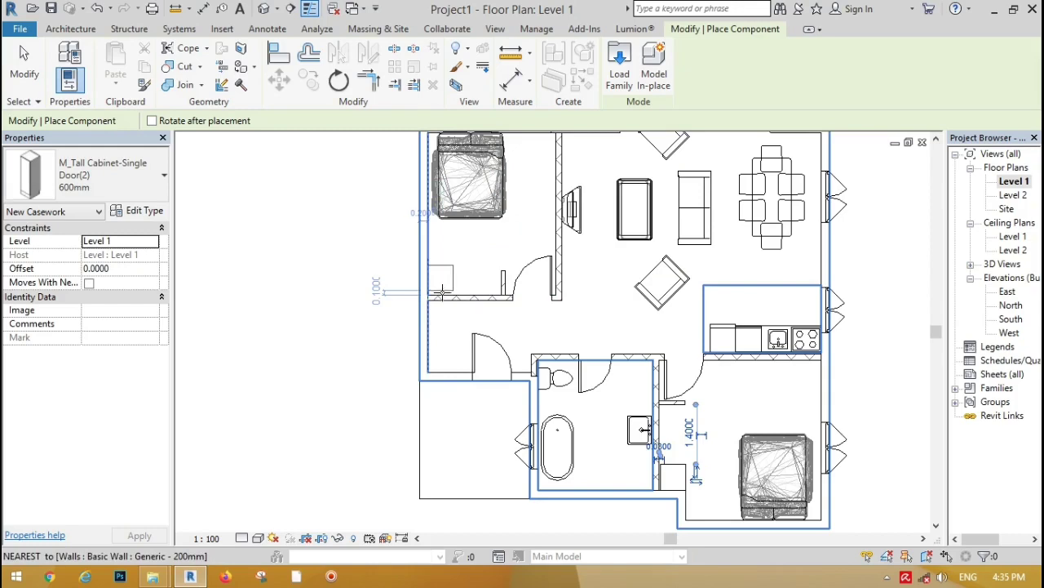
left_click(441, 291)
key("Escape")
key("Escape")
Copy the upper-left bedroom's tall cabinet twice, side by side along the lower wall toward the door
scroll(449, 289, "up", 3)
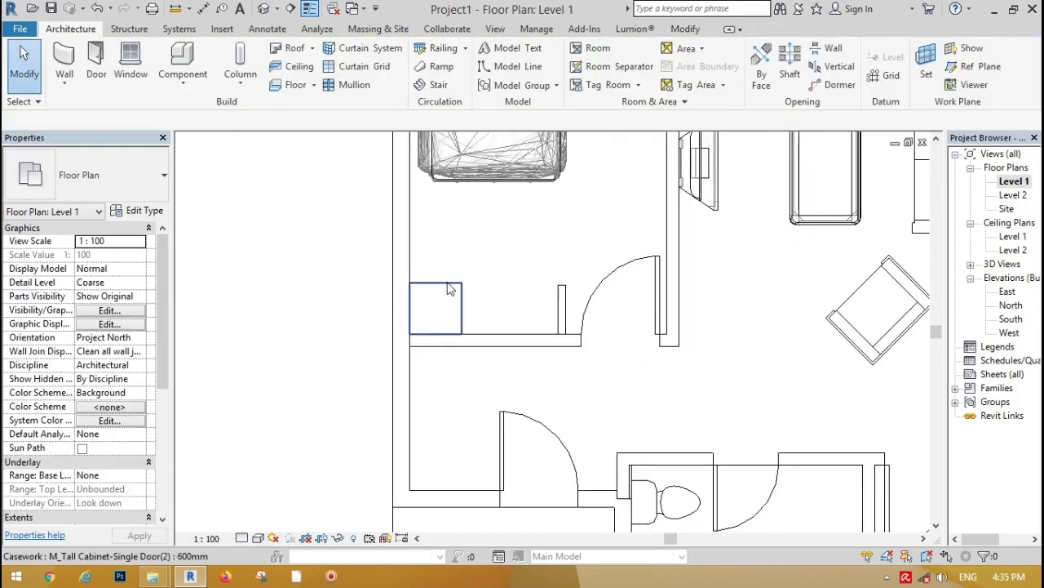
left_click(449, 288)
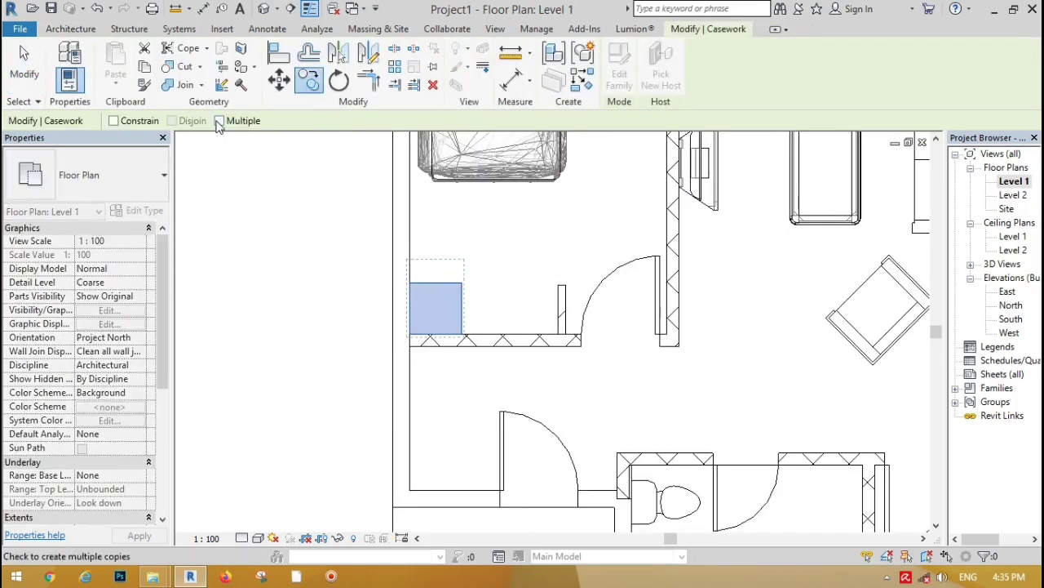
left_click(218, 122)
scroll(440, 337, "up", 3)
left_click(410, 335)
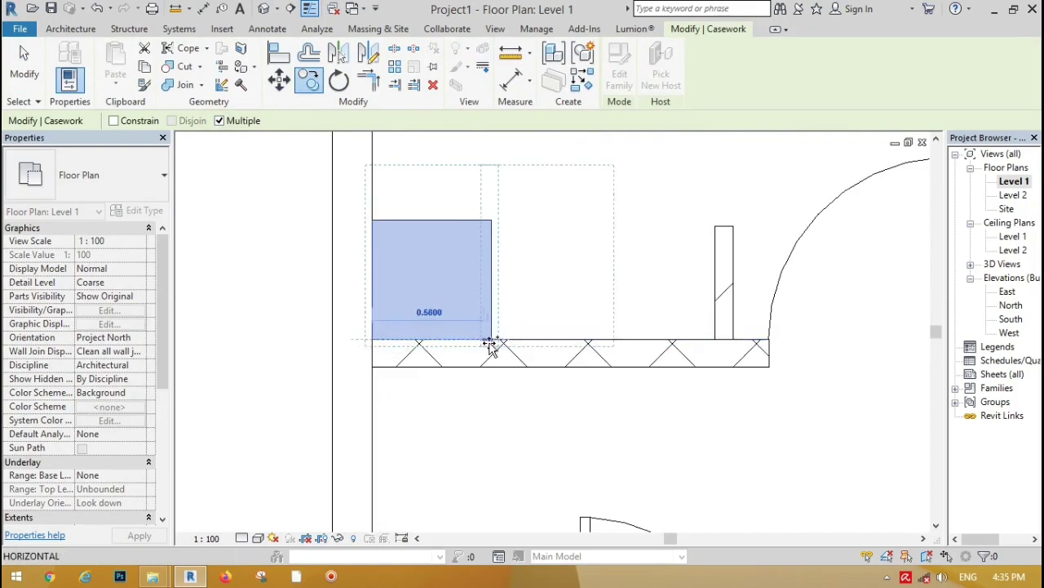
left_click(493, 340)
left_click(612, 339)
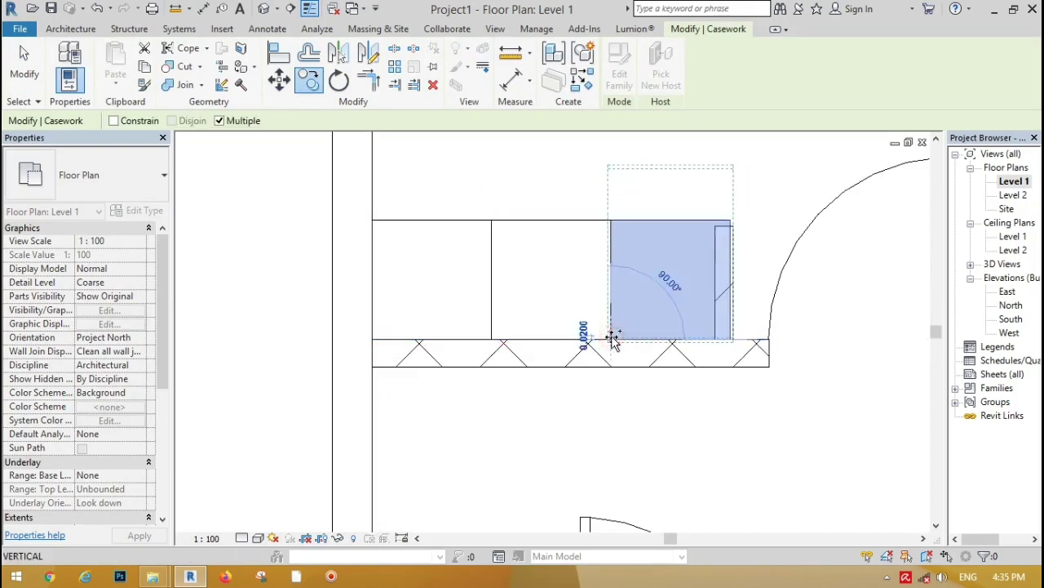
key("Escape")
key("Escape")
Copy the lower-right bedroom's tall cabinet twice, stacked upward along the bathroom wall
scroll(727, 395, "down", 4)
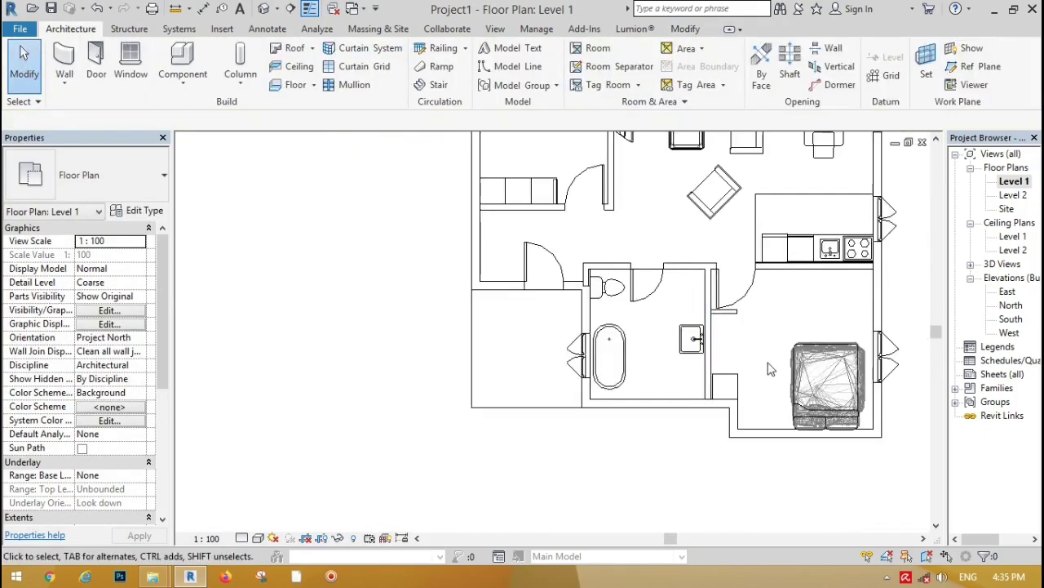
left_click(723, 384)
left_click(310, 80)
scroll(726, 399, "up", 1)
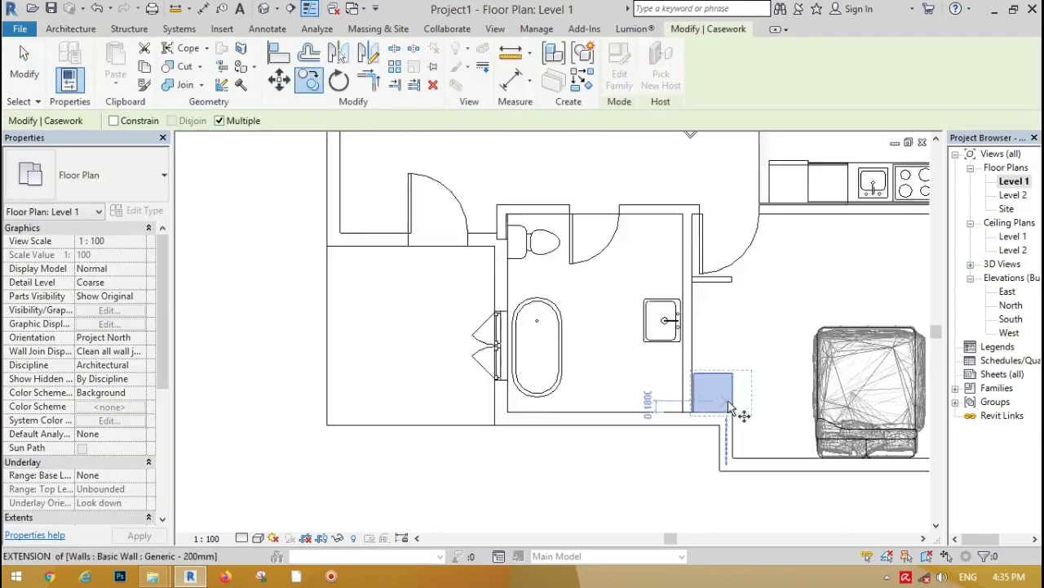
scroll(729, 408, "up", 5)
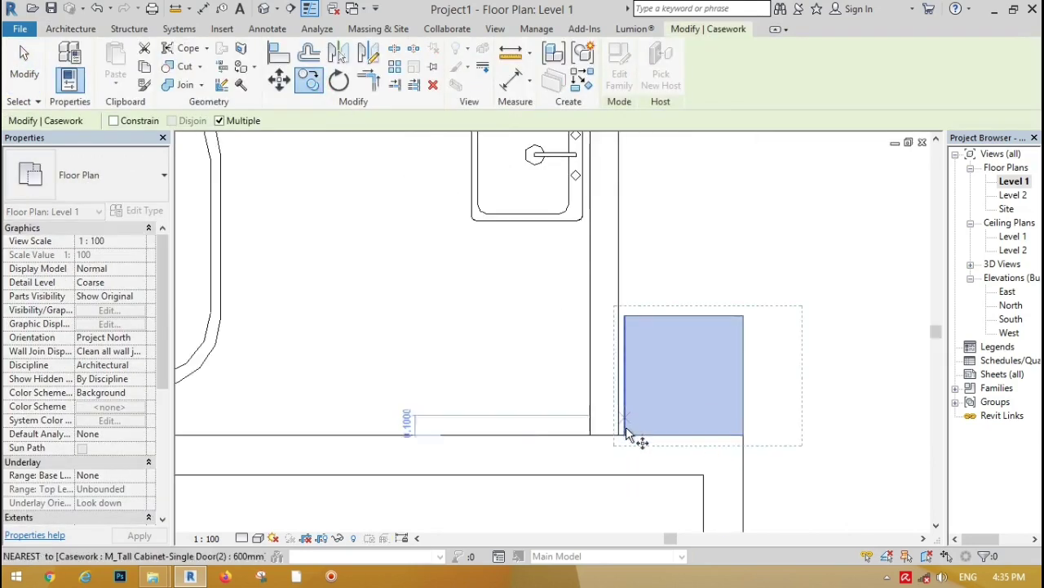
left_click(622, 317)
left_click(624, 196)
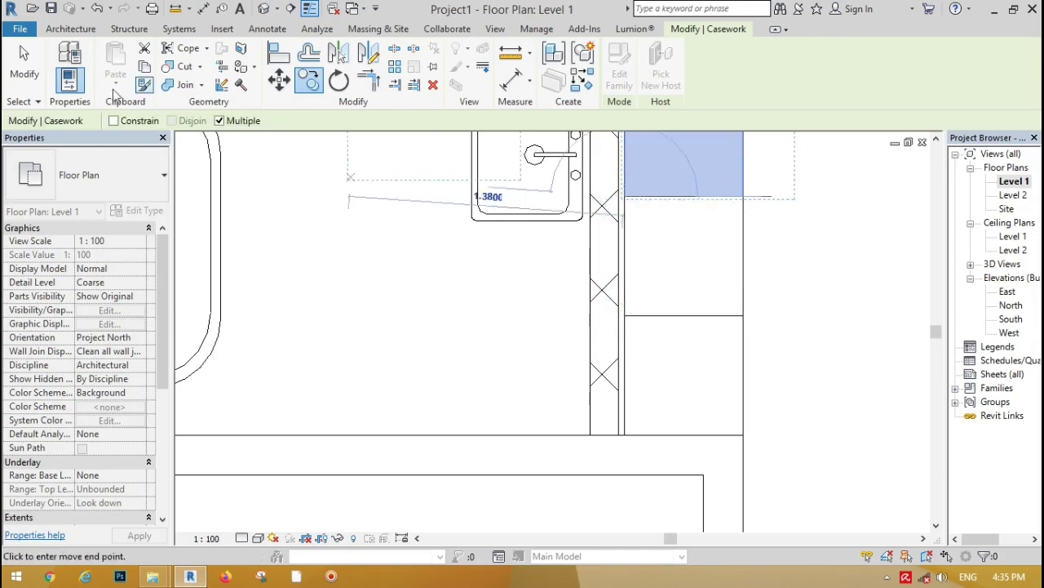
left_click(34, 72)
Align the short wall stub in the lower-right bedroom with the upper edge of the cabinet row
scroll(478, 338, "down", 4)
scroll(507, 353, "down", 2)
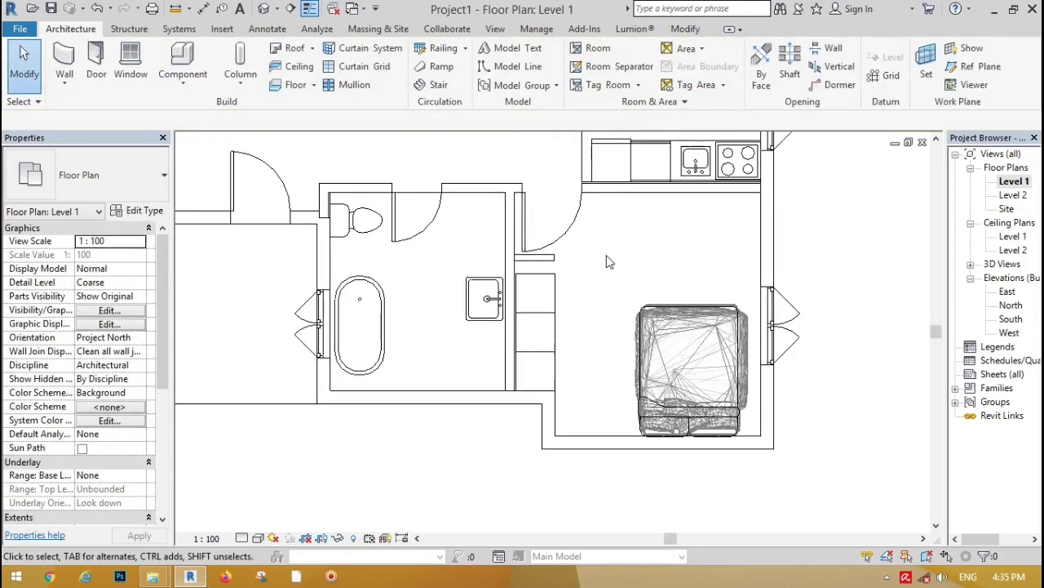
left_click(685, 29)
left_click(282, 56)
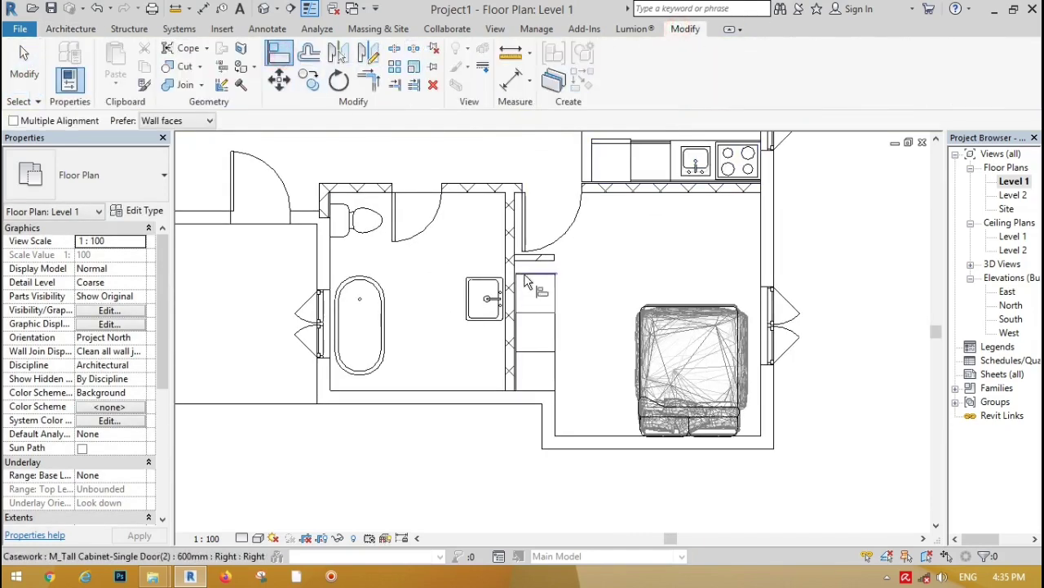
scroll(524, 273, "up", 3)
left_click(527, 273)
left_click(538, 249)
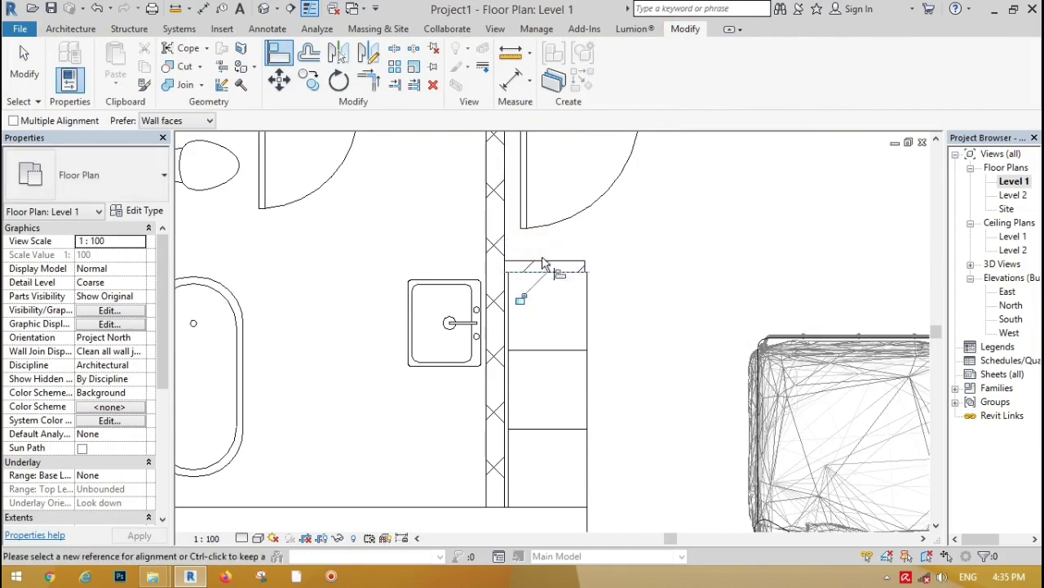
key("Escape")
key("Escape")
Align the short wall stub in the upper-left bedroom with the right end of the cabinet row
scroll(638, 359, "down", 5)
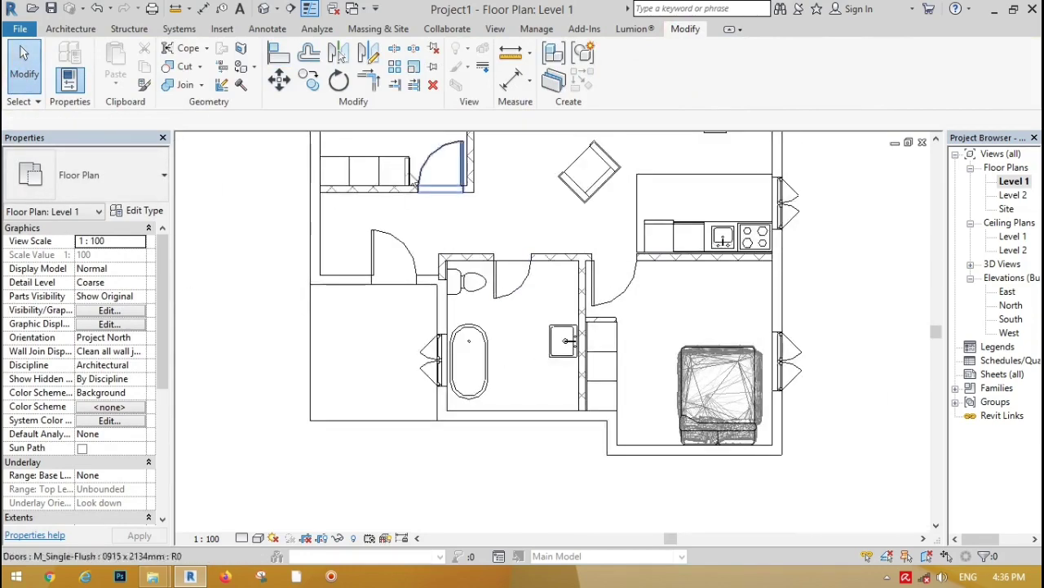
scroll(454, 193, "up", 6)
left_click(282, 56)
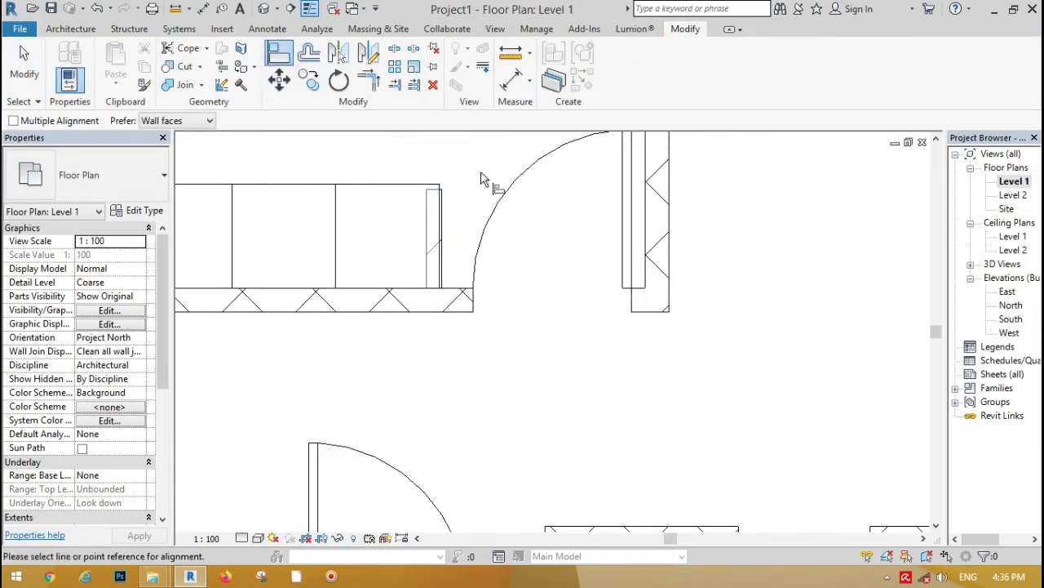
scroll(482, 176, "up", 3)
left_click(416, 214)
left_click(395, 252)
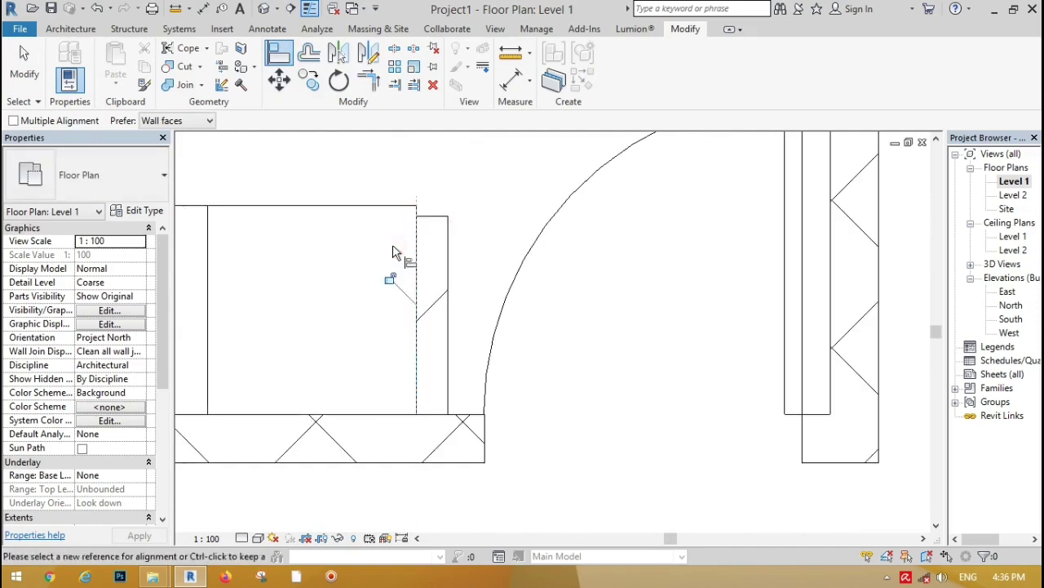
key("Escape")
key("Escape")
Place 3D_Plant_8134 plants in the bay window, the dining area's upper corner and the upper-left bedroom's window corner
scroll(637, 278, "down", 2)
scroll(636, 278, "down", 5)
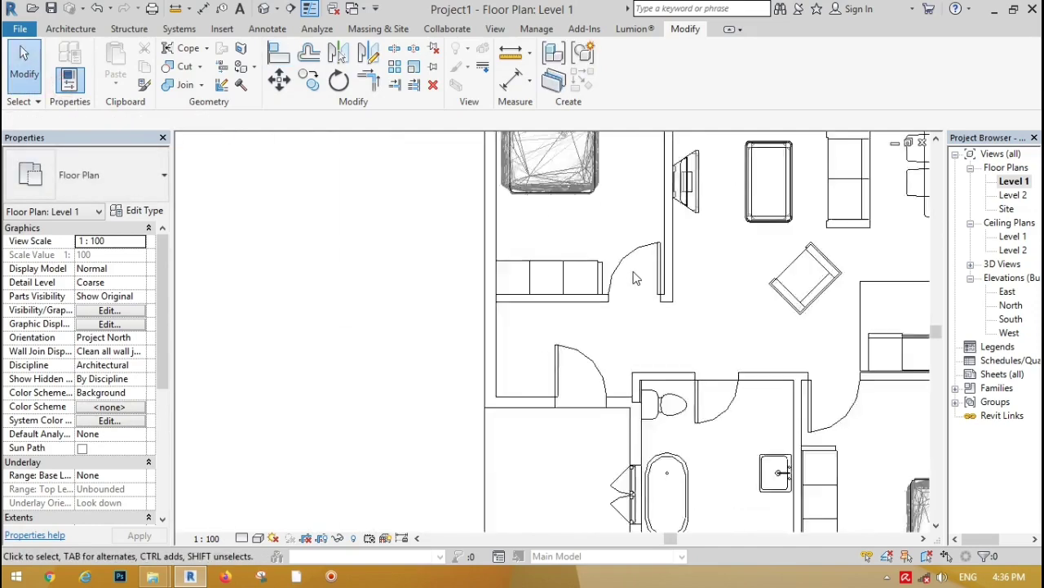
scroll(687, 189, "up", 3)
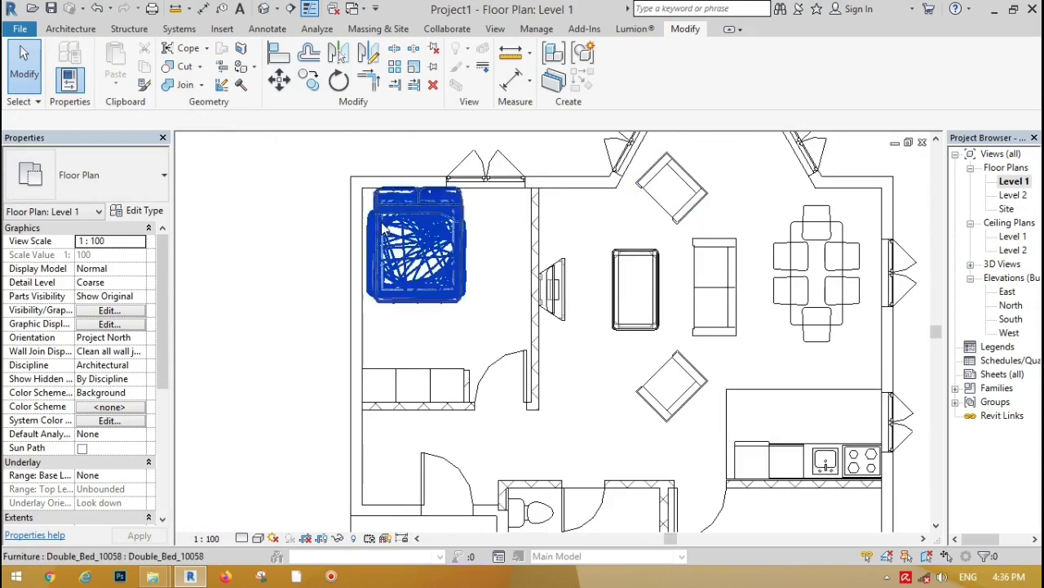
scroll(416, 241, "down", 2)
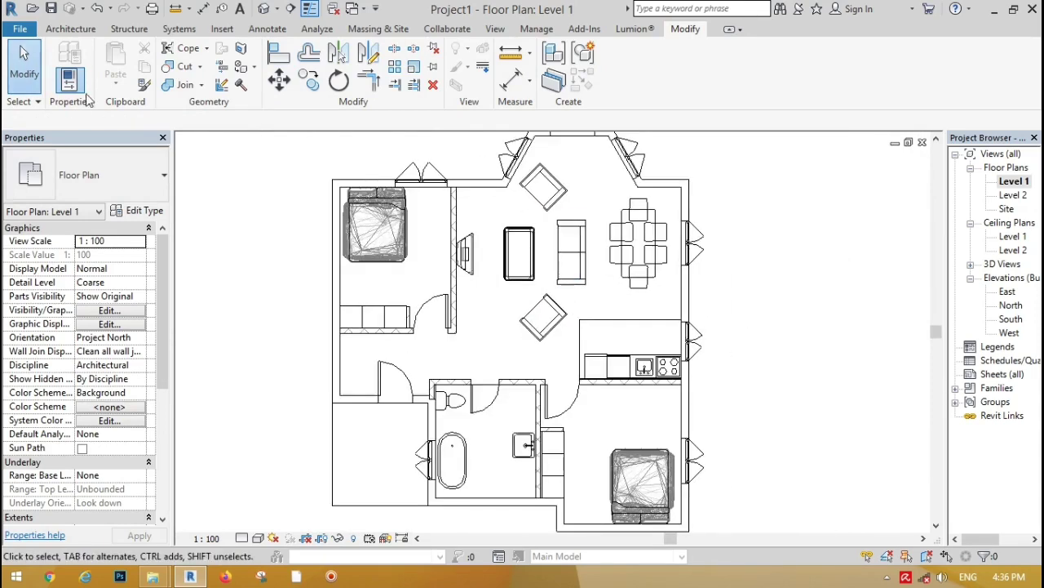
left_click(70, 28)
left_click(185, 54)
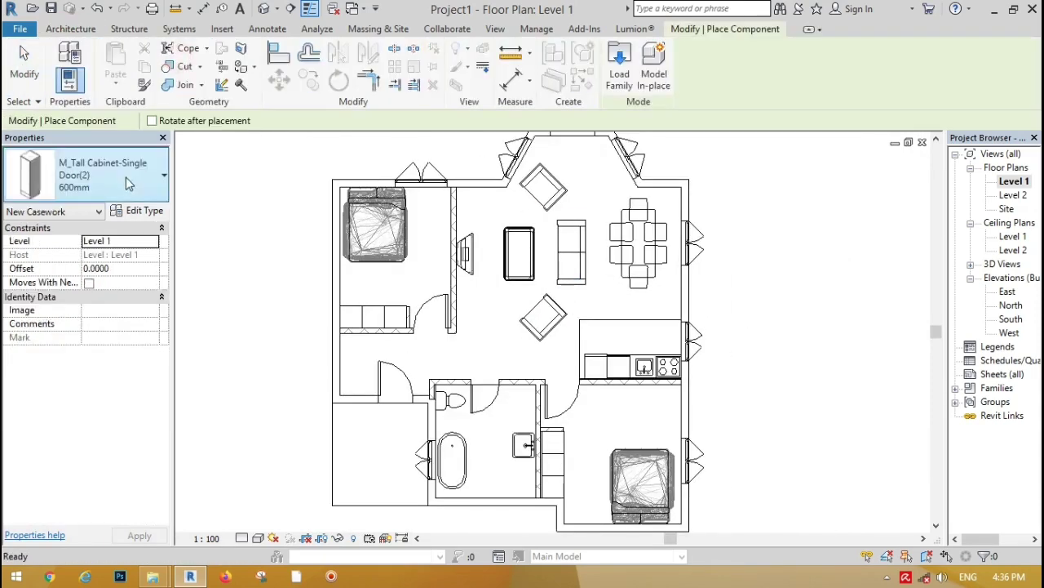
left_click(124, 184)
left_click_drag(212, 304, 200, 232)
left_click(72, 260)
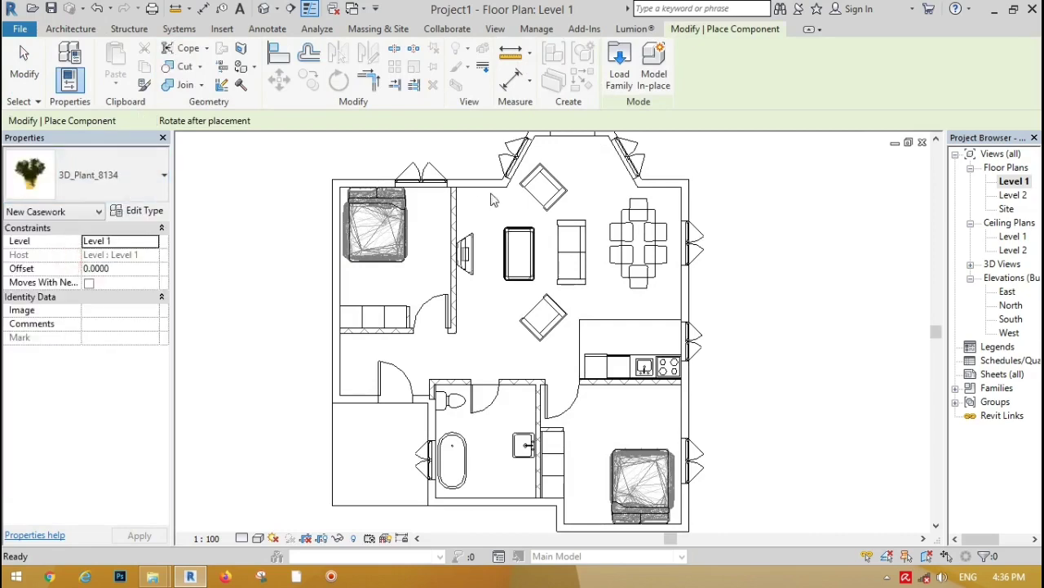
left_click(596, 158)
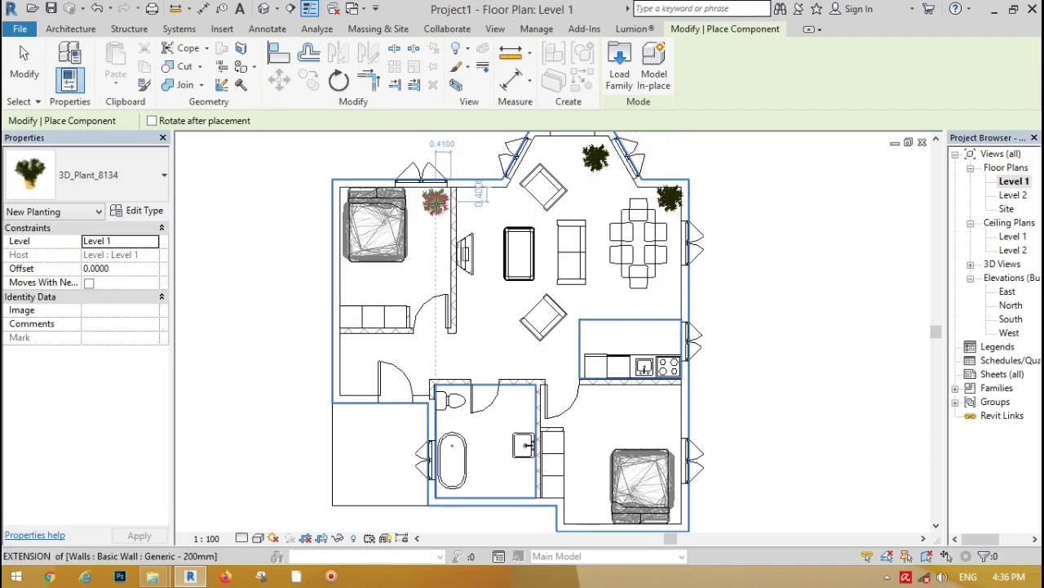
left_click(435, 200)
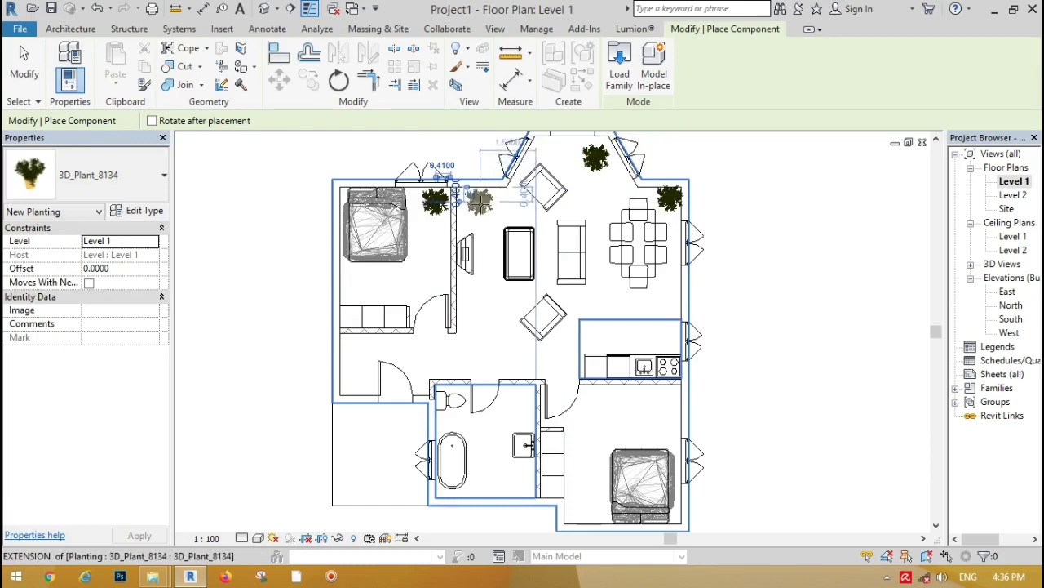
Place more 3D_Plant_8134 plants on both sides of the television and in the lower-right bedroom's upper-right corner
scroll(481, 203, "up", 5)
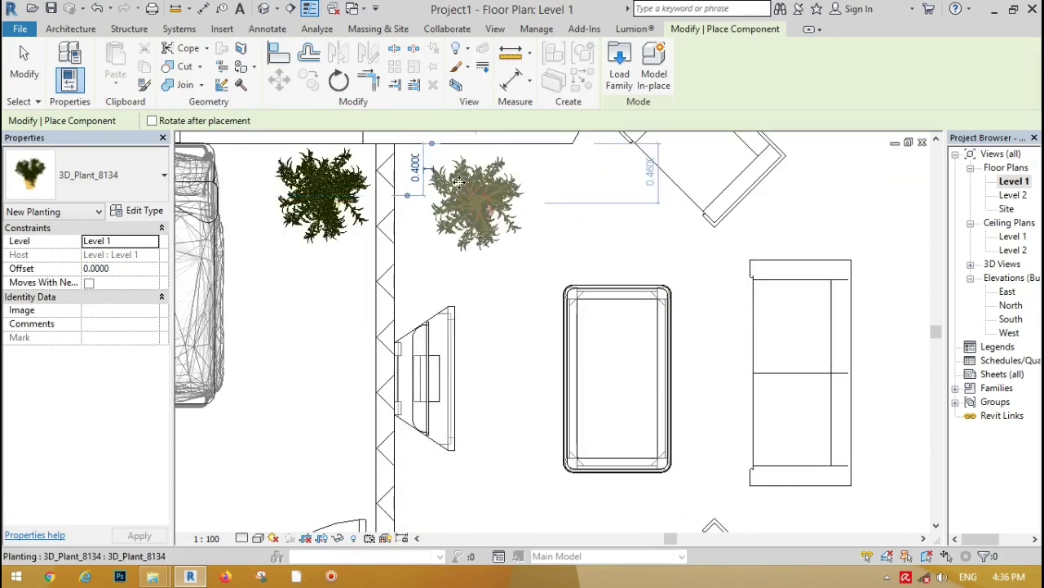
scroll(460, 181, "down", 5)
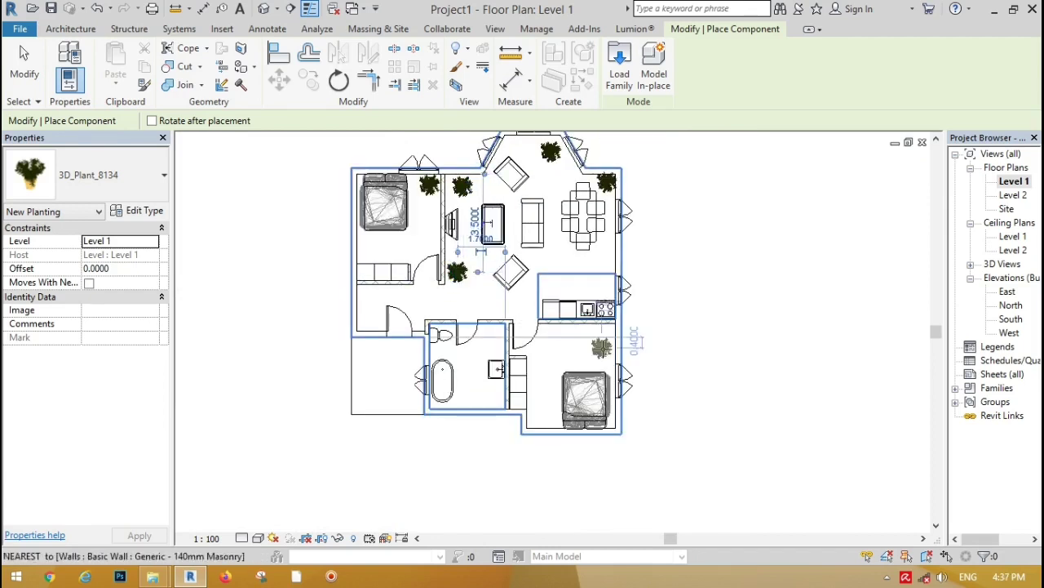
scroll(603, 348, "up", 3)
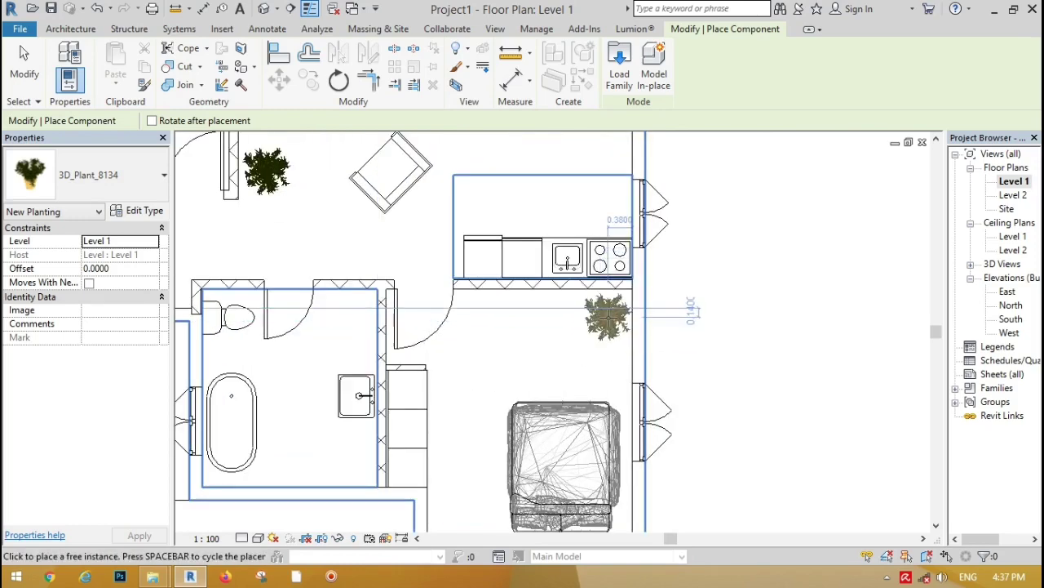
left_click(608, 319)
scroll(608, 319, "down", 3)
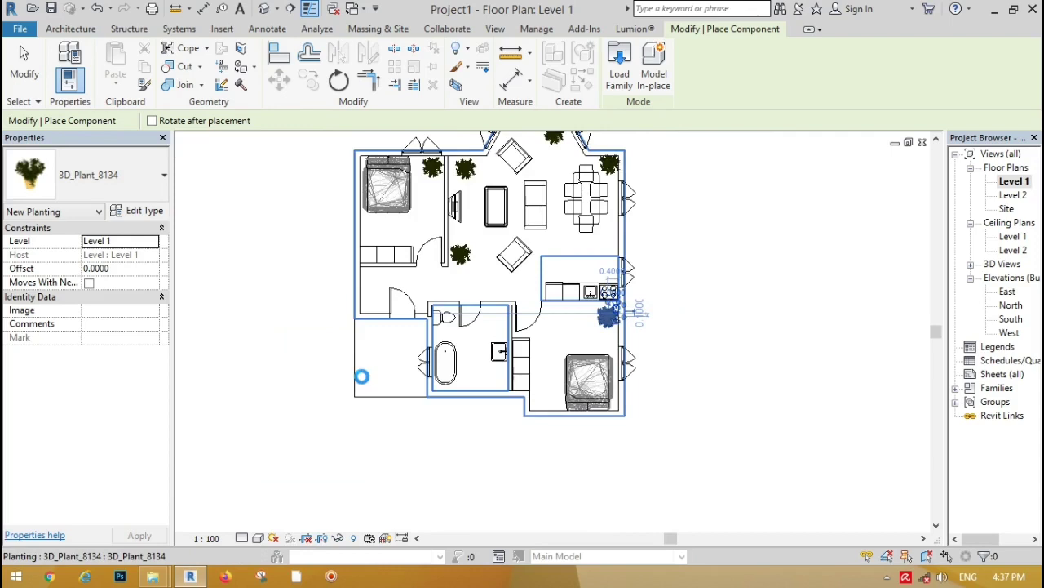
Place two 3D_Plant_8134 plants at the outer corners of the terrace and end component placement
scroll(361, 377, "up", 2)
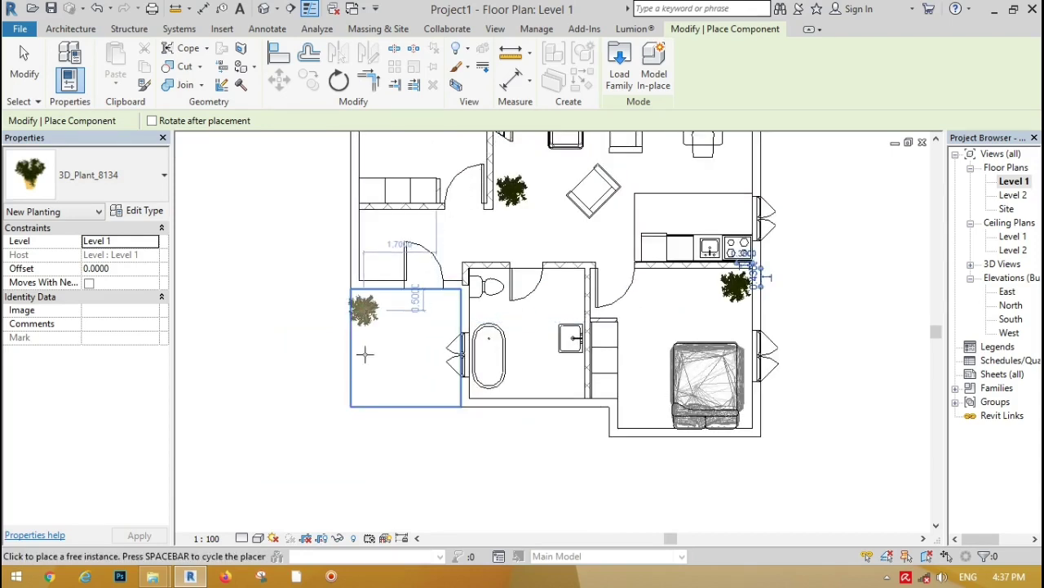
left_click(364, 384)
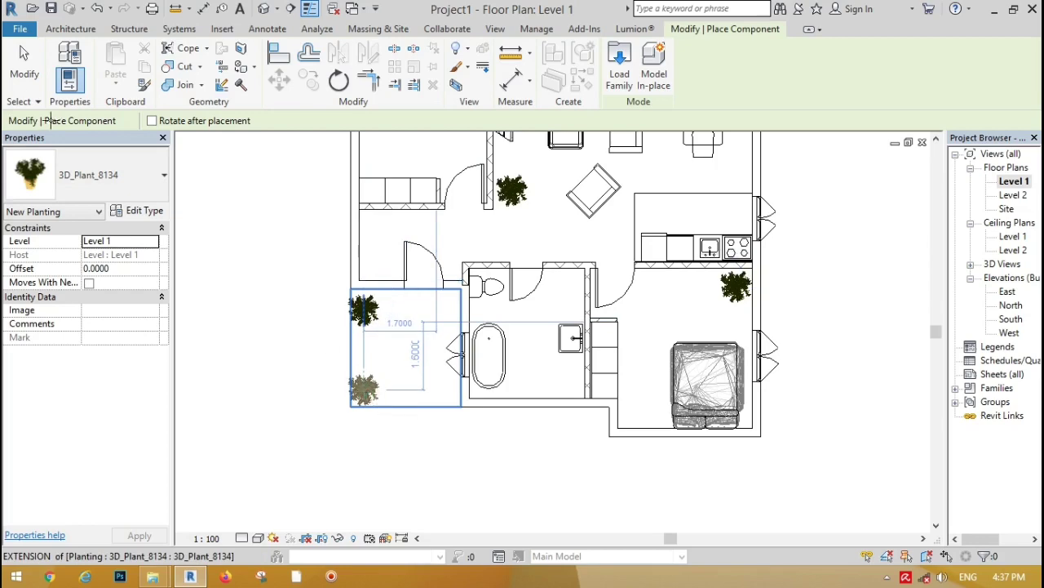
left_click(23, 72)
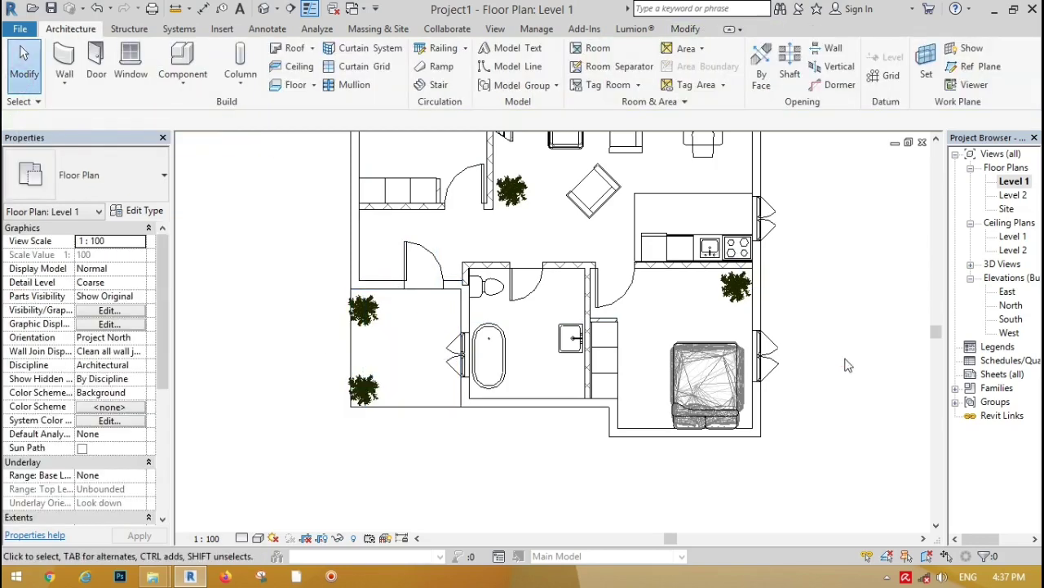
In the 3D view seen from the front, enable the section box and lower its upper face to cut the walls at about mid-height
left_click(266, 10)
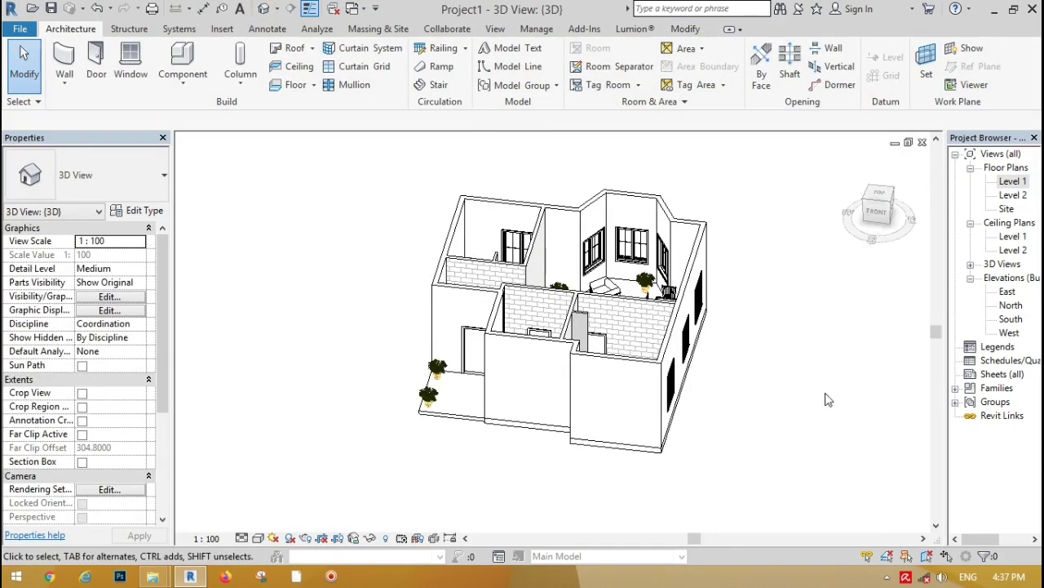
left_click(879, 209)
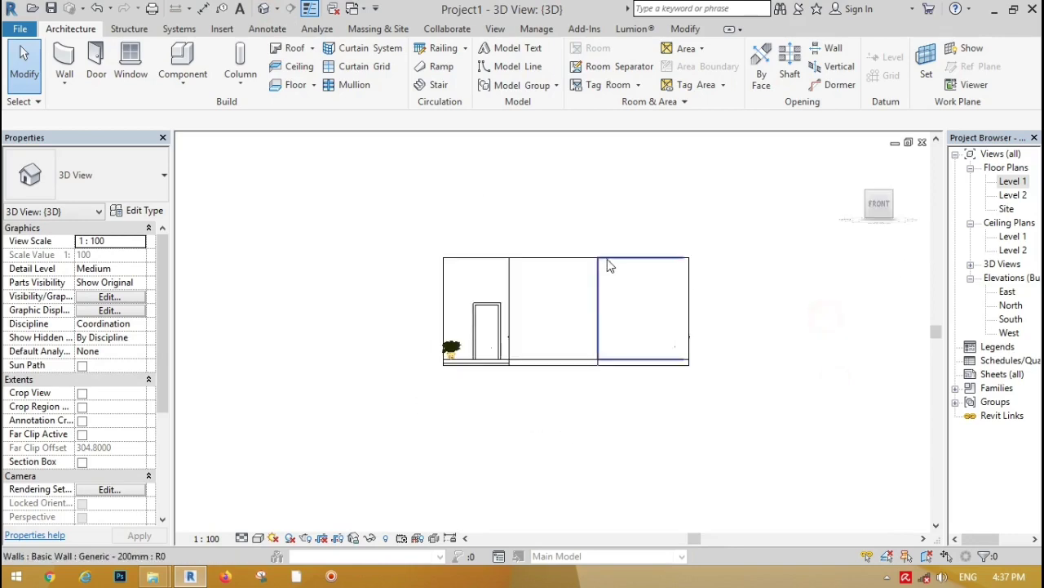
left_click(82, 462)
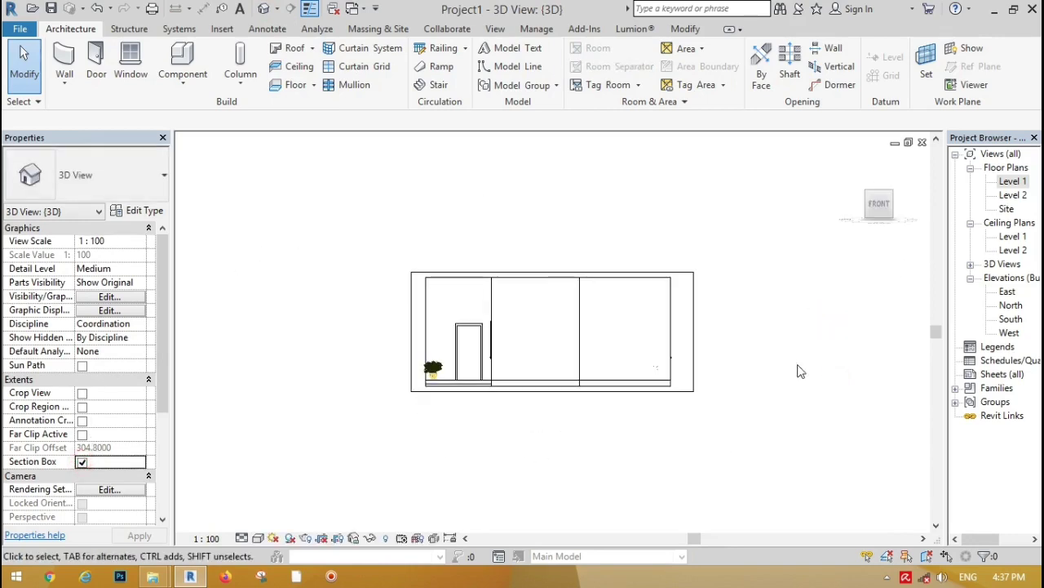
left_click(550, 275)
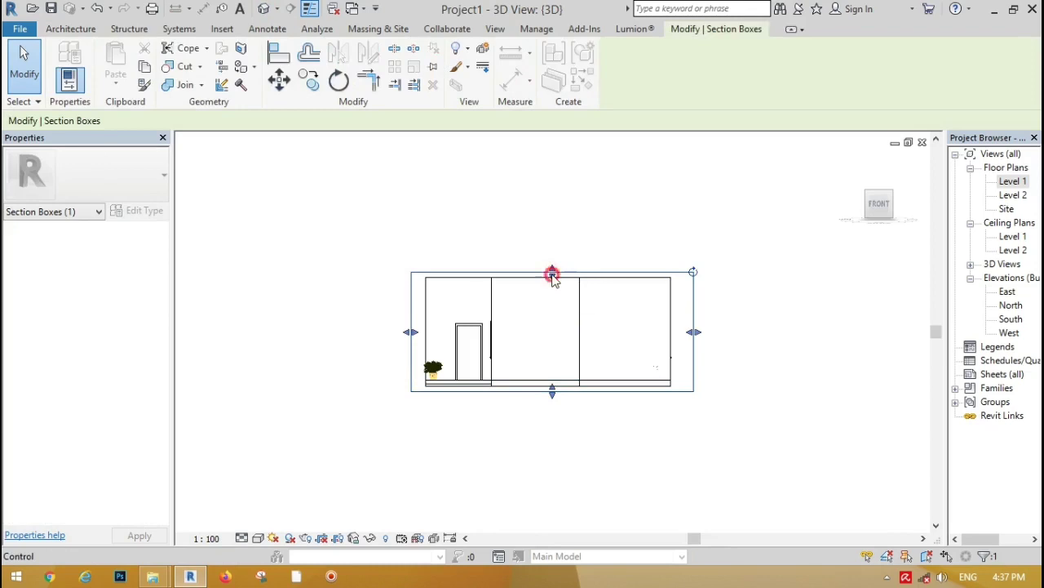
left_click_drag(553, 276, 556, 342)
left_click(770, 353)
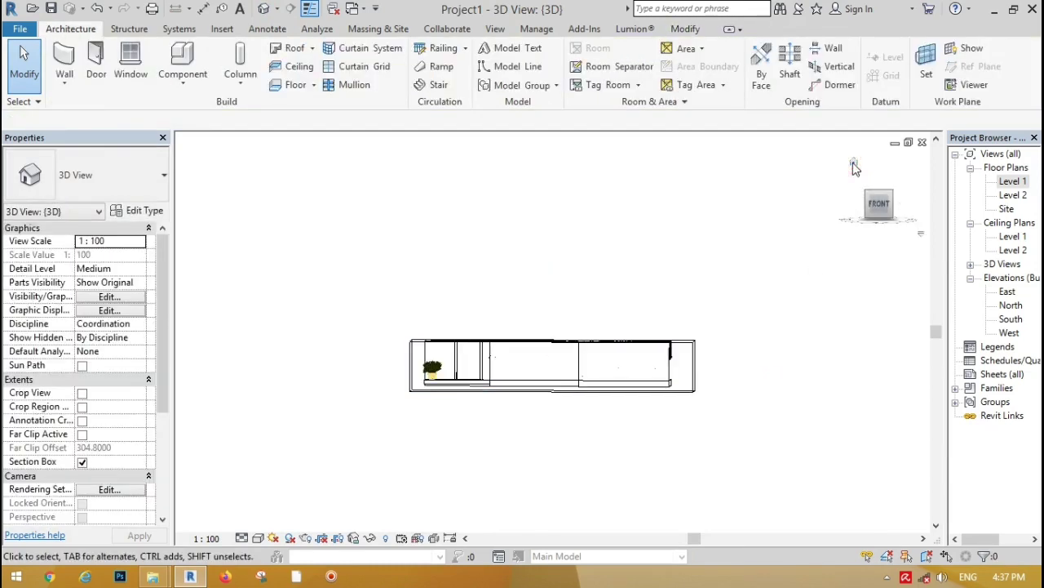
Turn the sectioned 3D view to a corner isometric, display it in the Realistic visual style and fit the apartment in the view
left_click(854, 164)
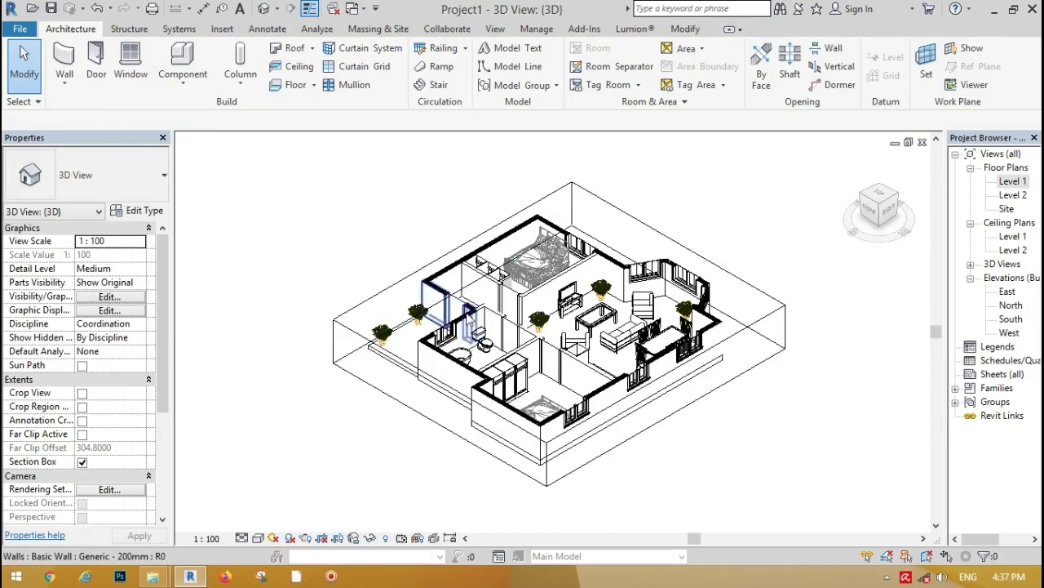
left_click(255, 538)
left_click(275, 507)
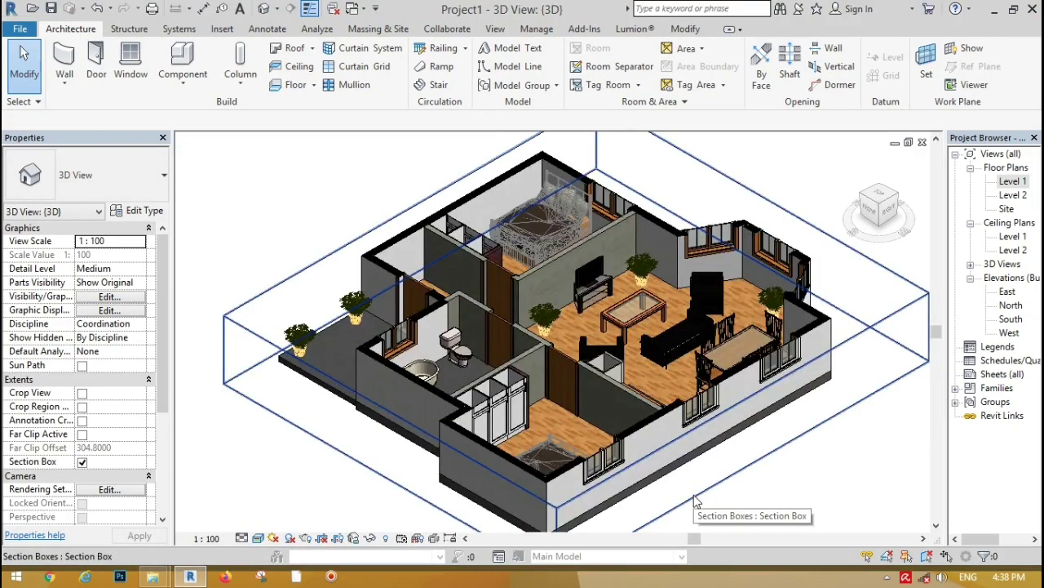
left_click(938, 334)
left_click_drag(938, 334, 941, 346)
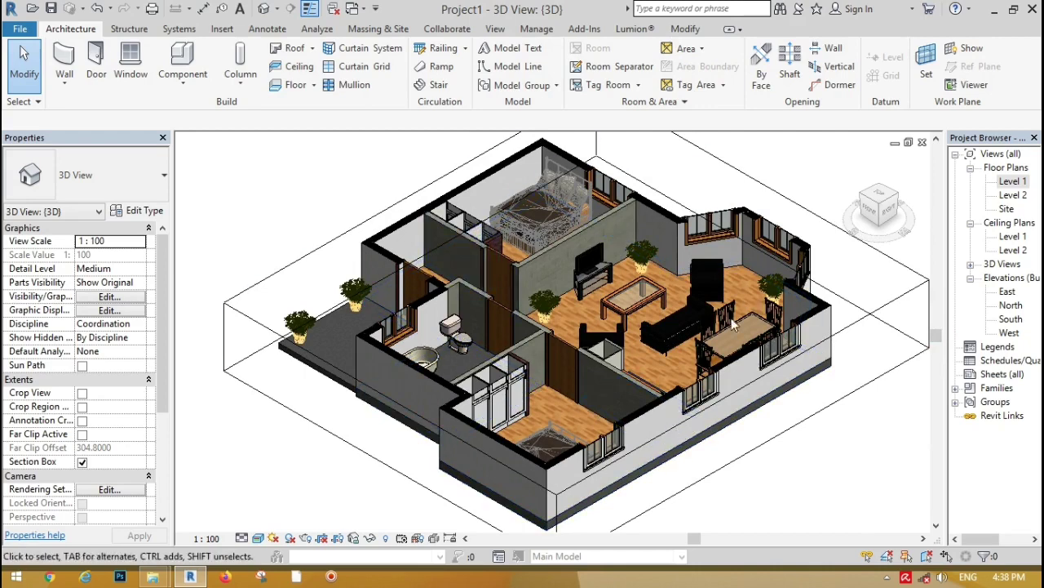
Open the rendering settings, enable region rendering and widen the region on both sides to 962 by 522 pixels
left_click(531, 33)
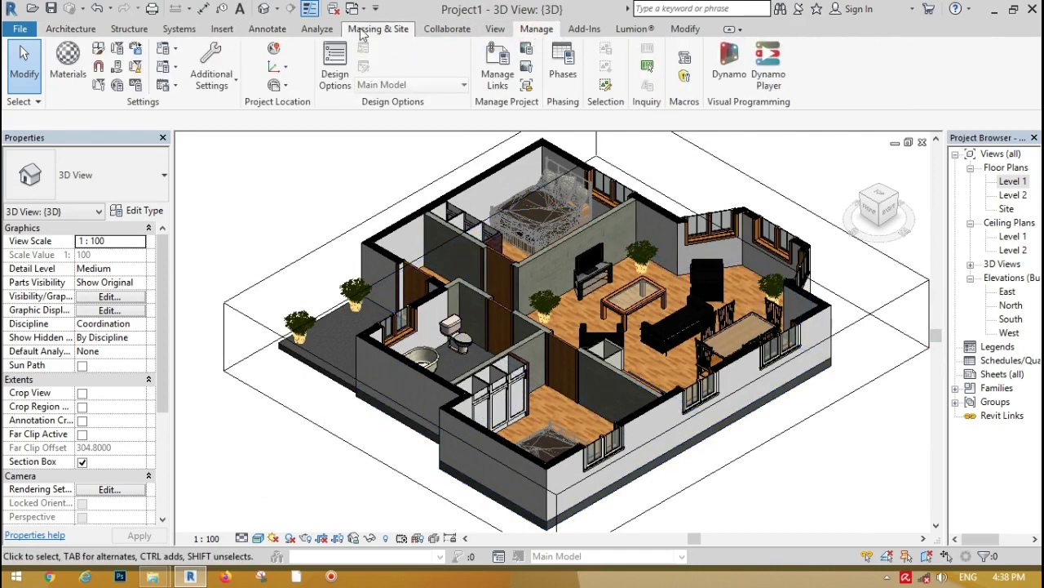
left_click(490, 31)
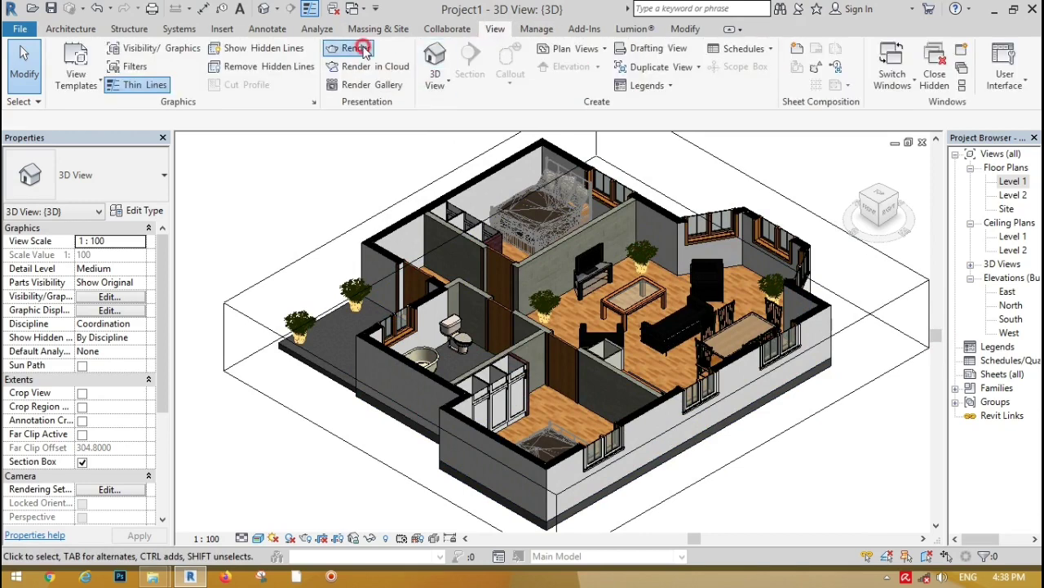
left_click(359, 49)
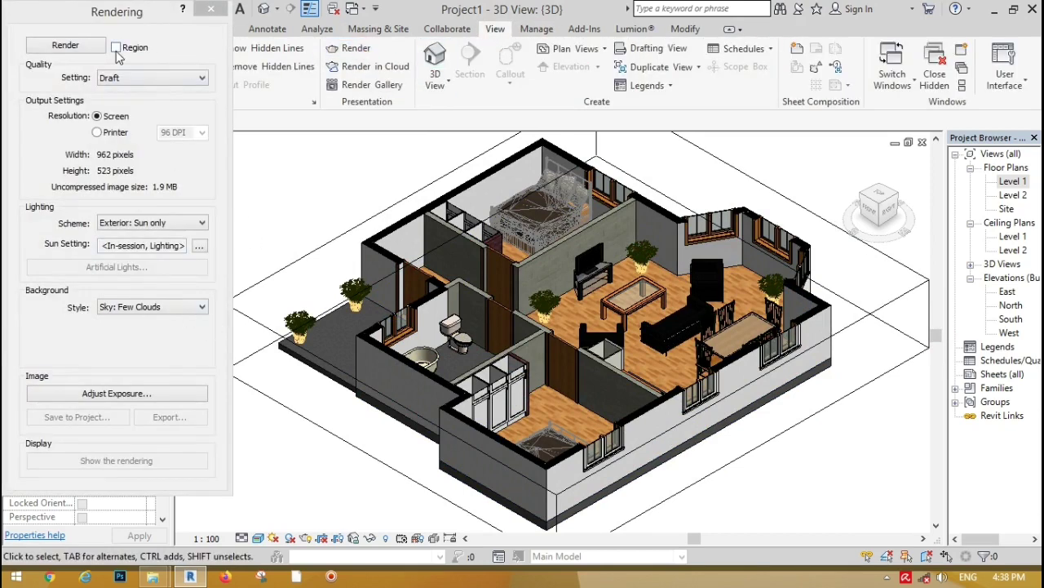
left_click(116, 48)
left_click(257, 200)
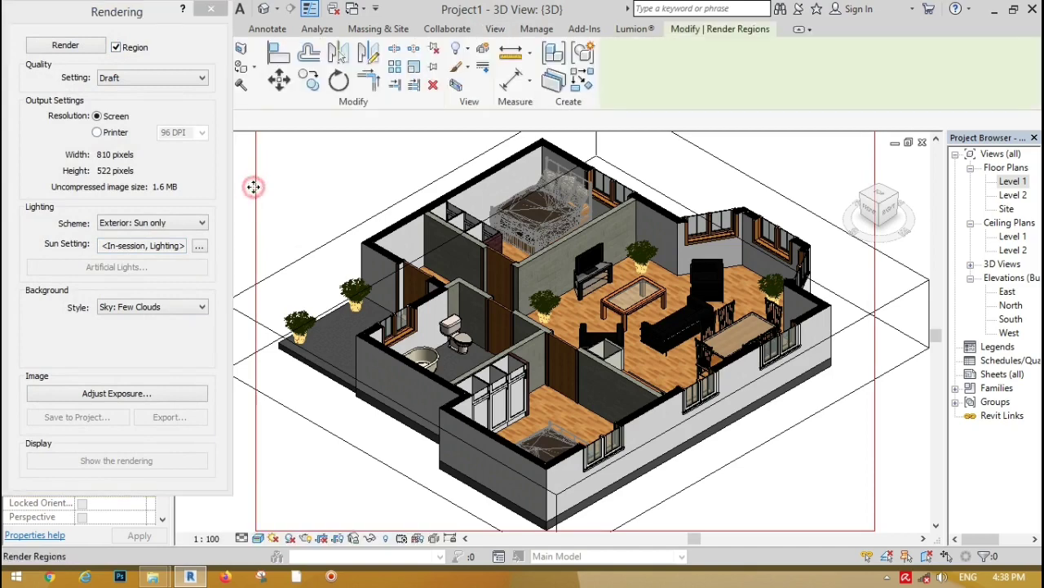
left_click_drag(256, 321, 183, 505)
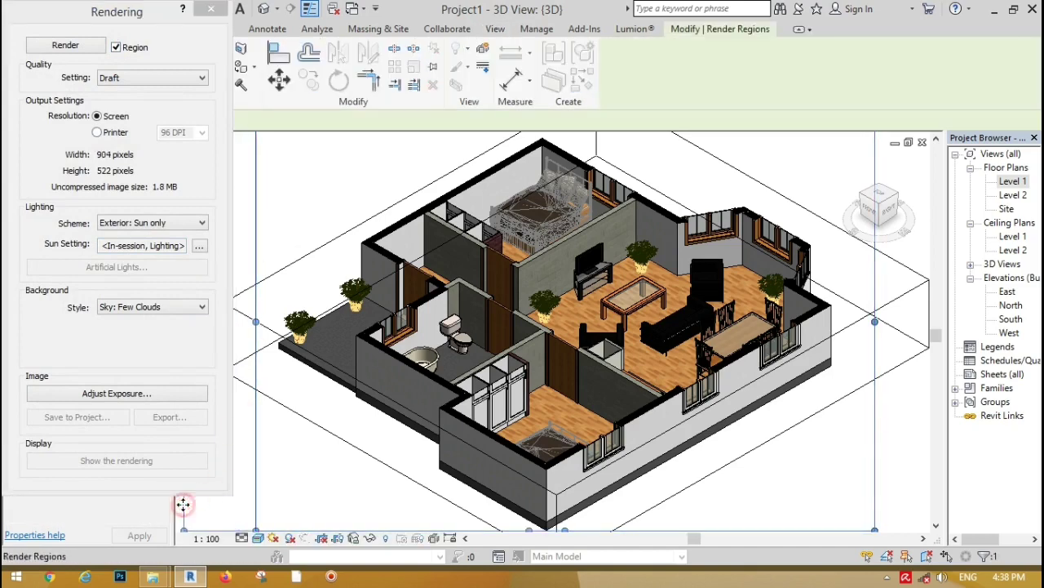
left_click_drag(875, 376, 919, 338)
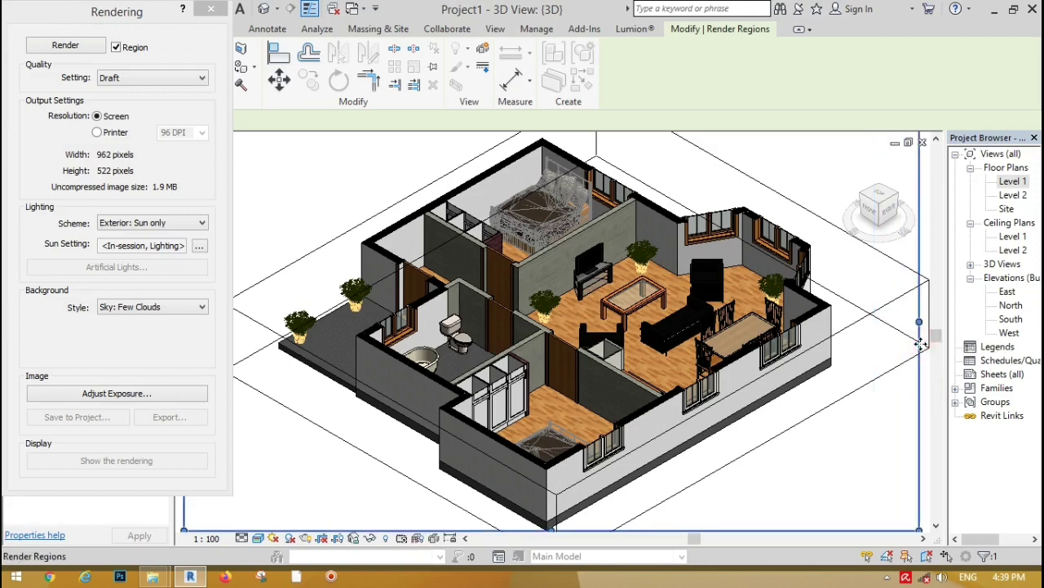
Set the rendering background to a solid cream colour, RGB 255-250-244, and start rendering the region
left_click(154, 309)
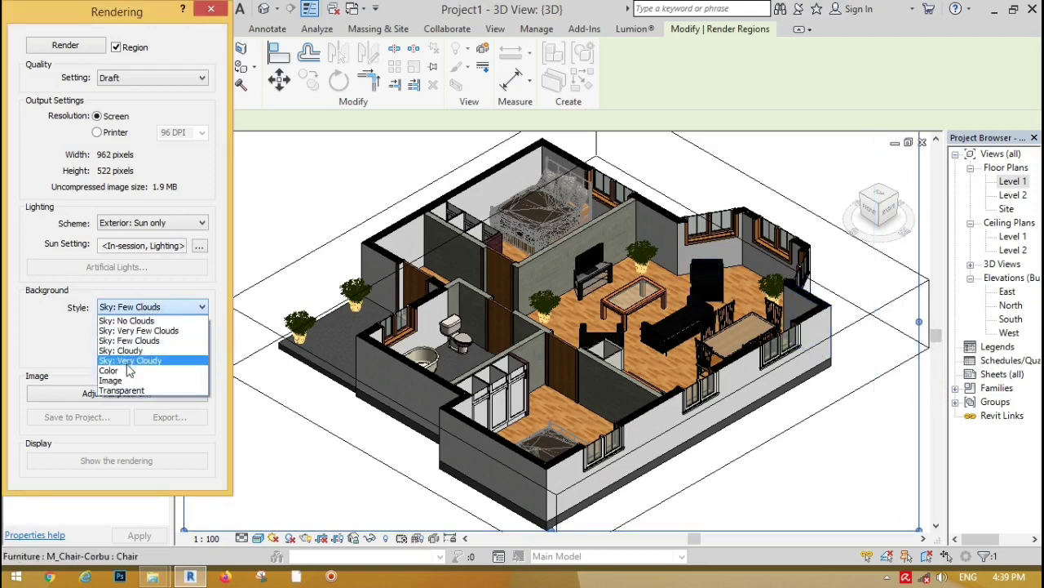
left_click(122, 372)
left_click(152, 336)
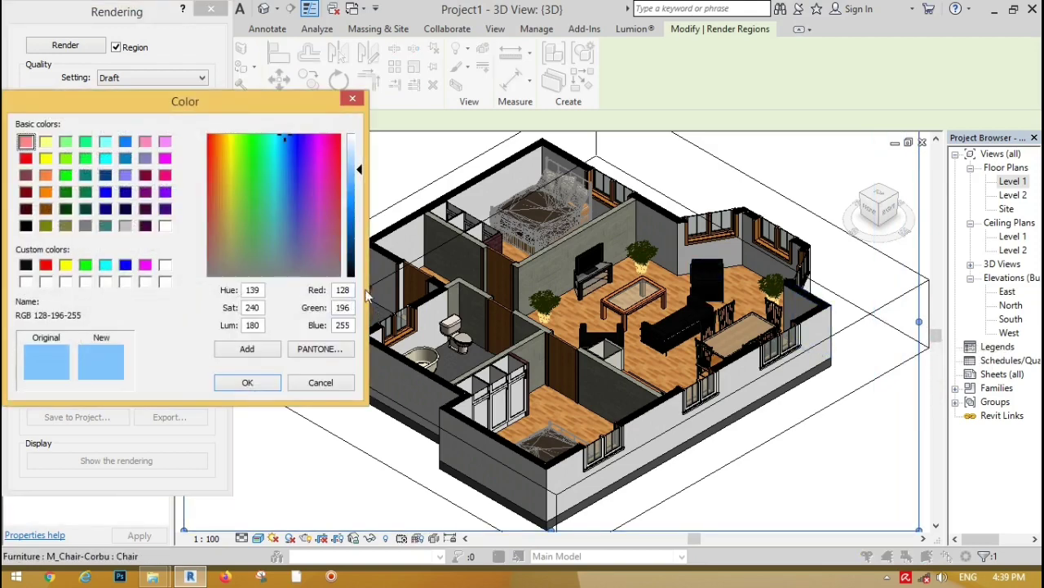
left_click(46, 209)
left_click_drag(361, 241, 356, 141)
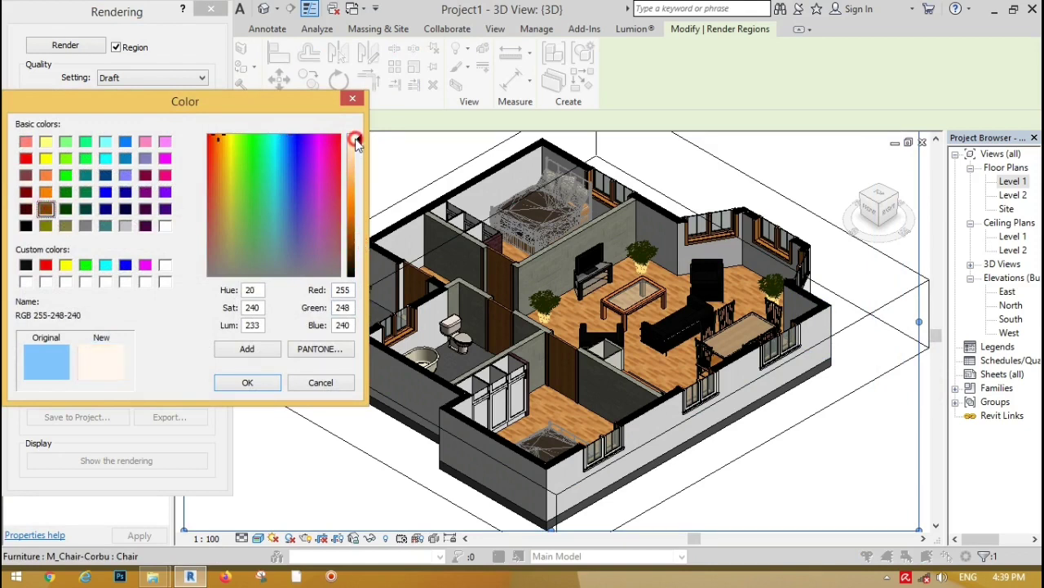
left_click(248, 383)
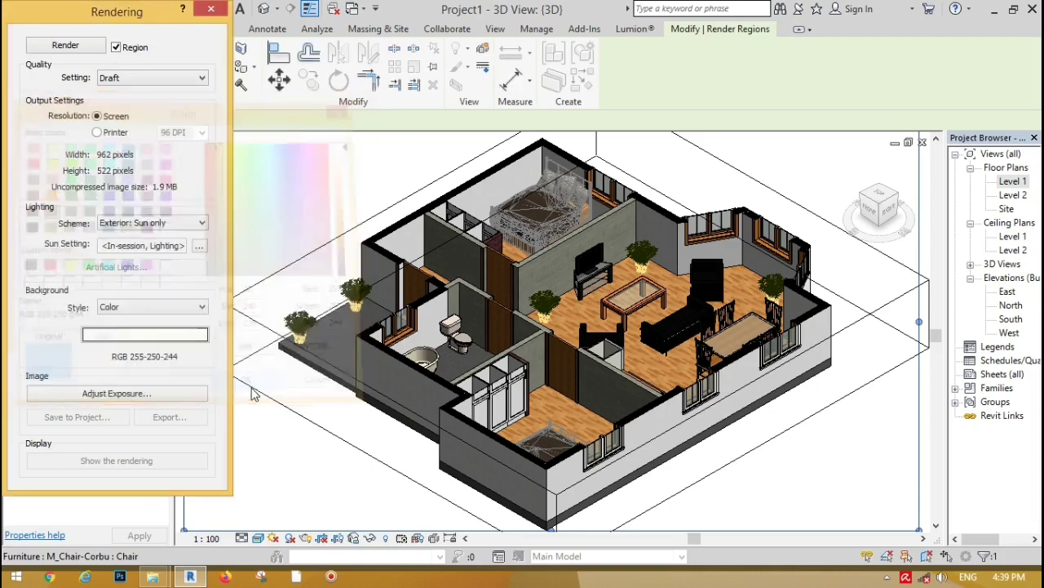
left_click(68, 49)
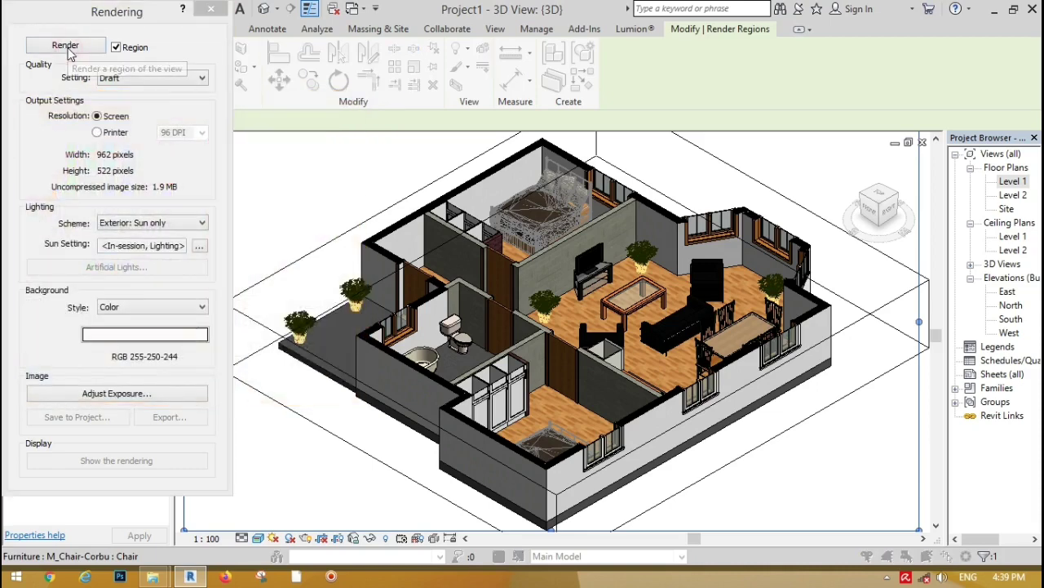